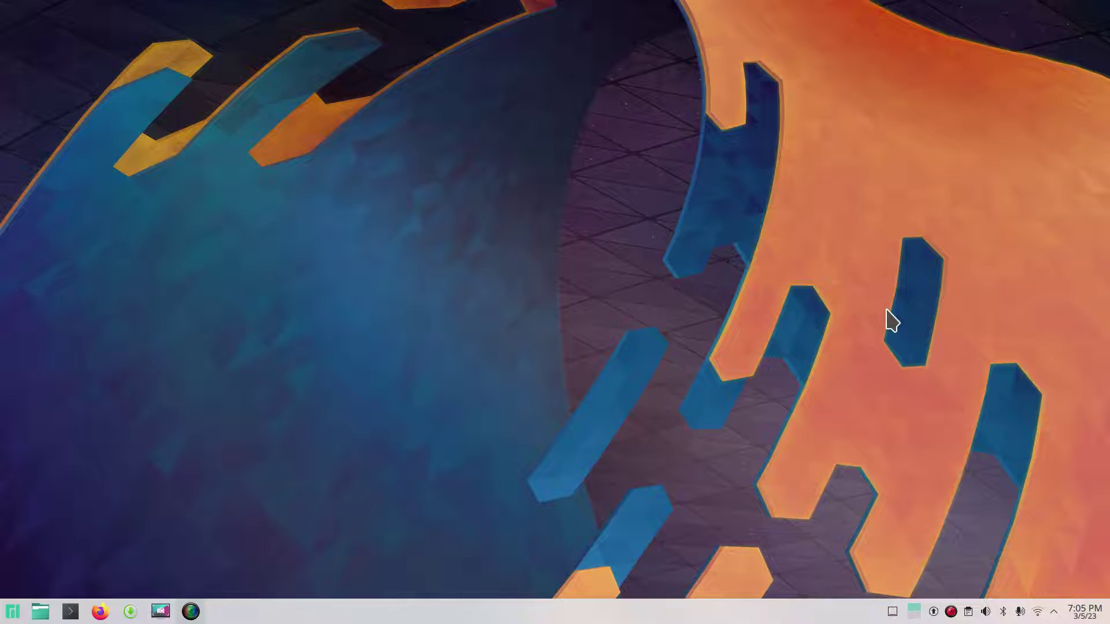
- Test the Ctrl+Alt+Del log-out shortcut twice, cancelling the logout each time
key(ctrl+alt+Delete)
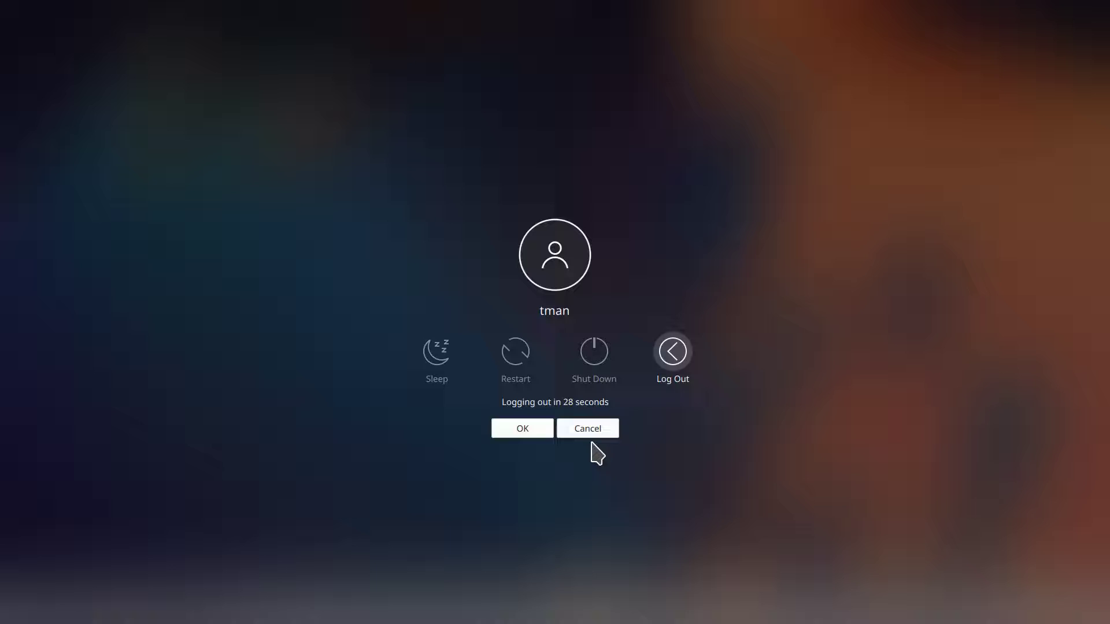
click(584, 434)
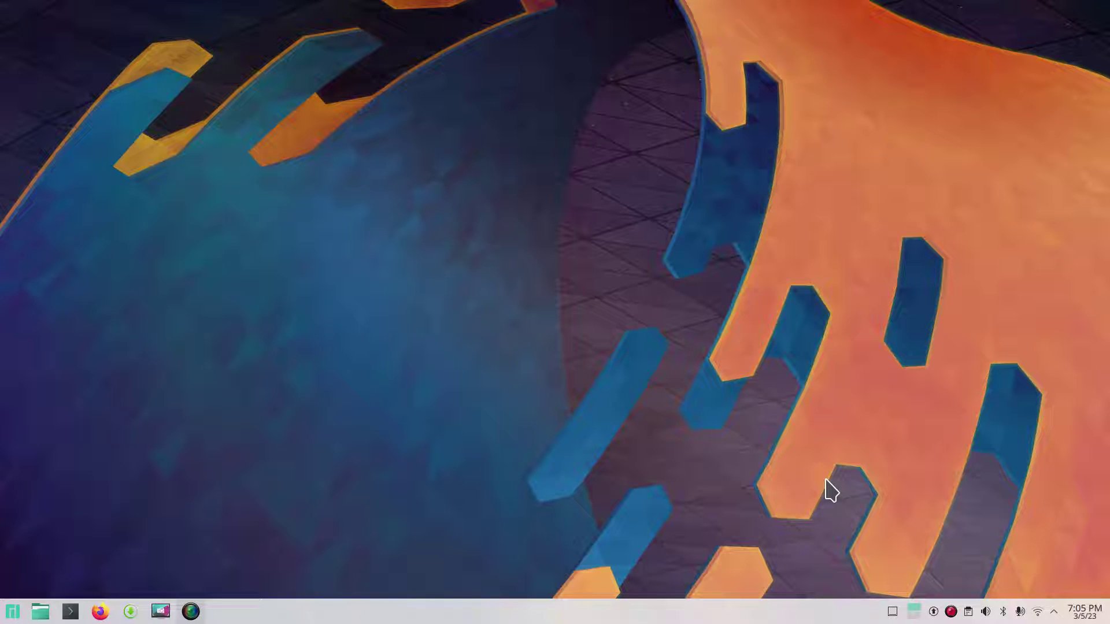
key(ctrl+alt+Delete)
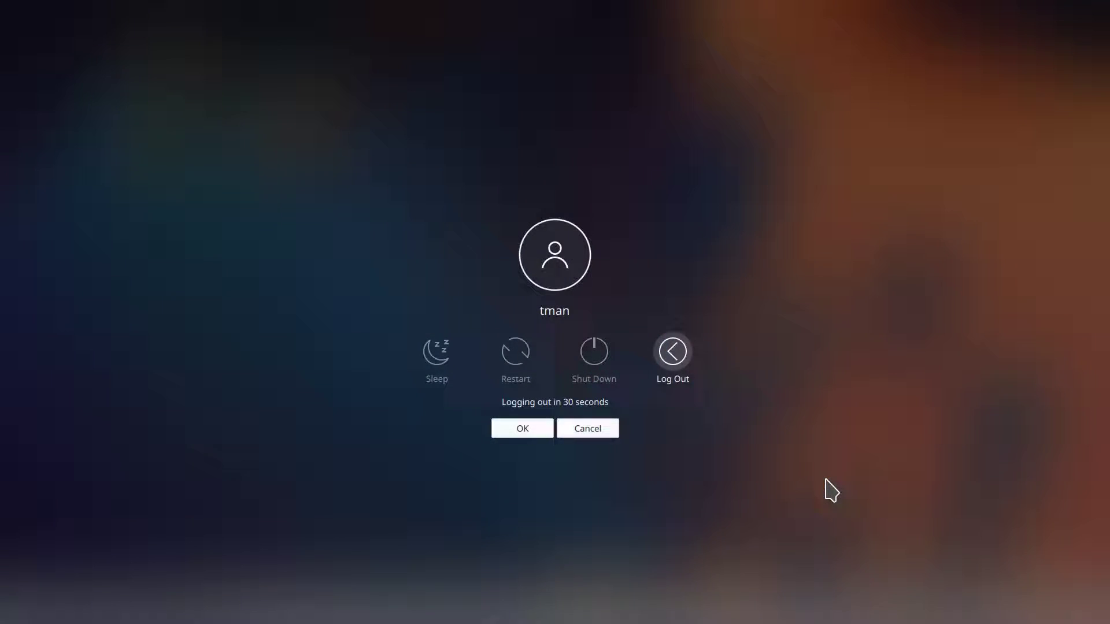
click(570, 431)
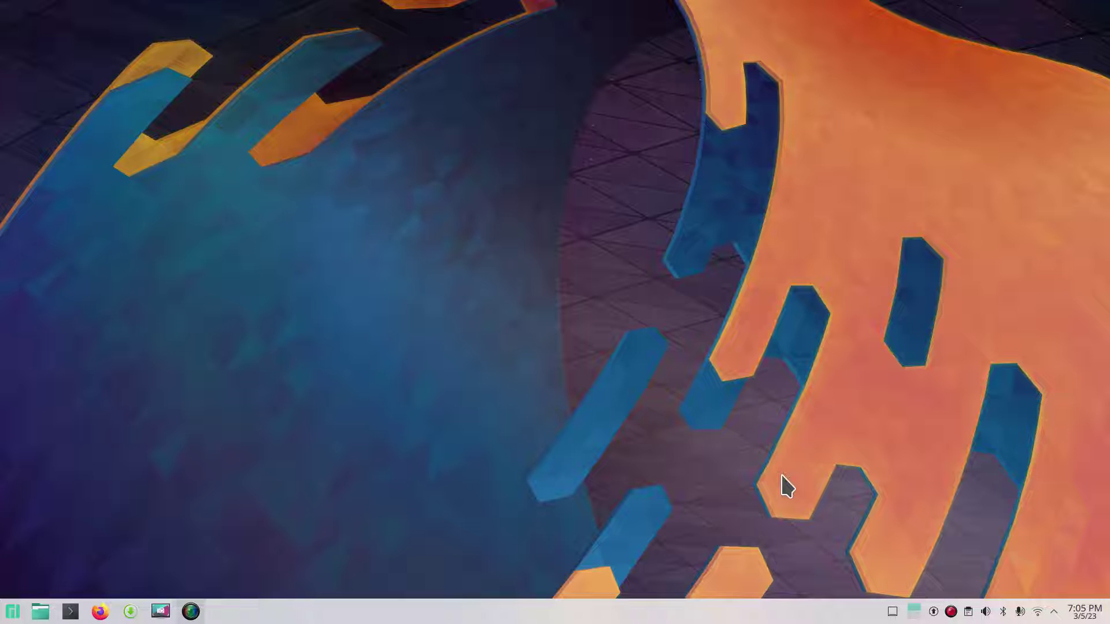
- Launch KCalc with the Calculator key, then close the KCalc and GIMP windows
key(XF86Calculator)
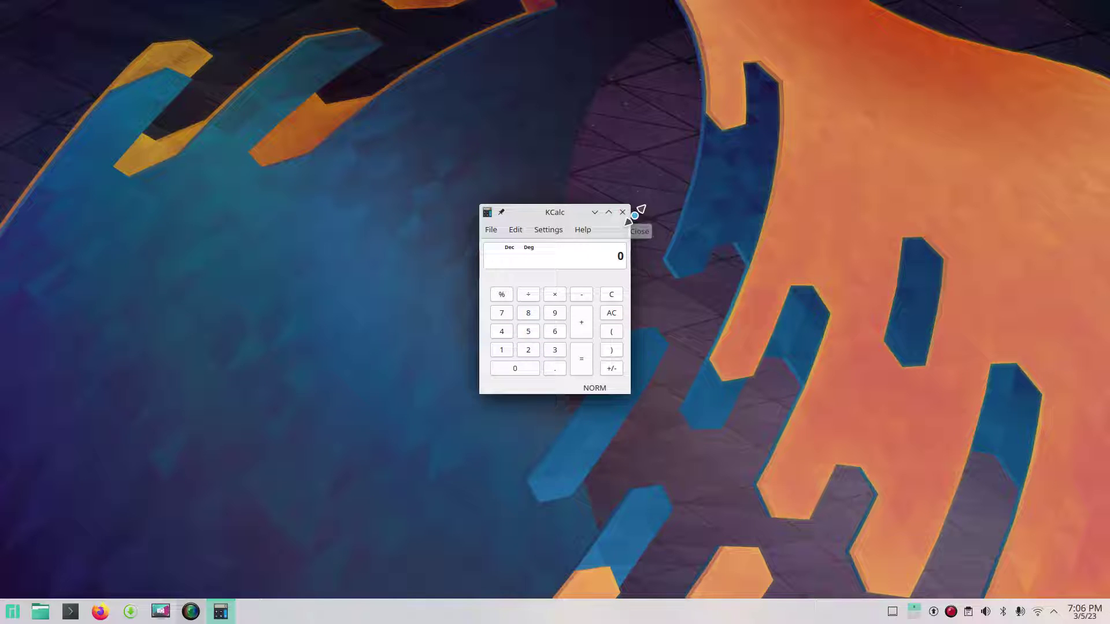
click(622, 213)
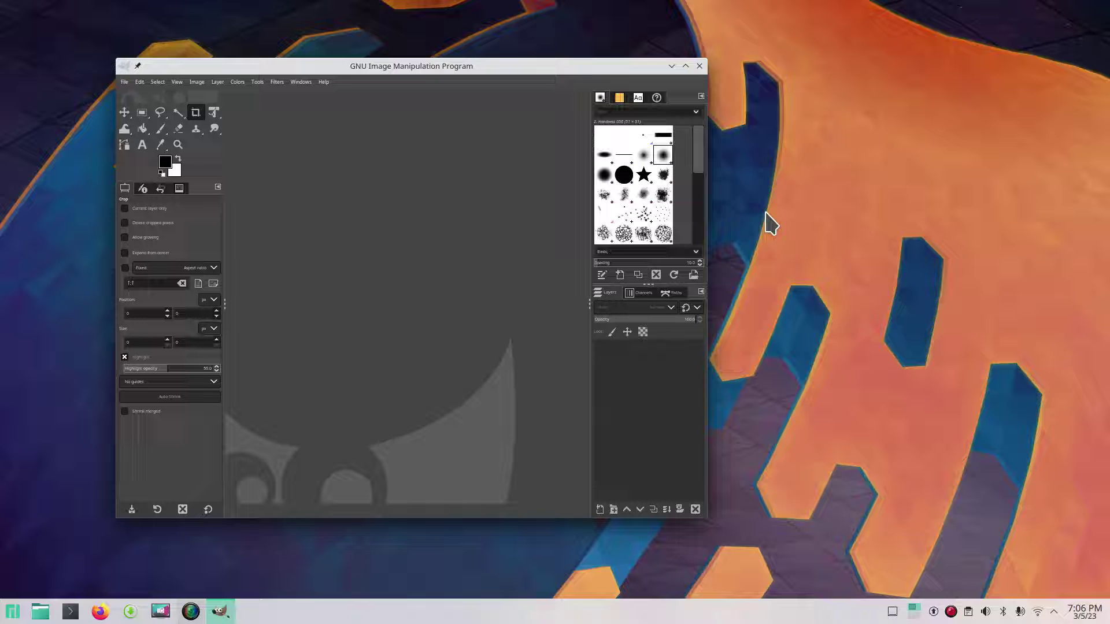
click(700, 67)
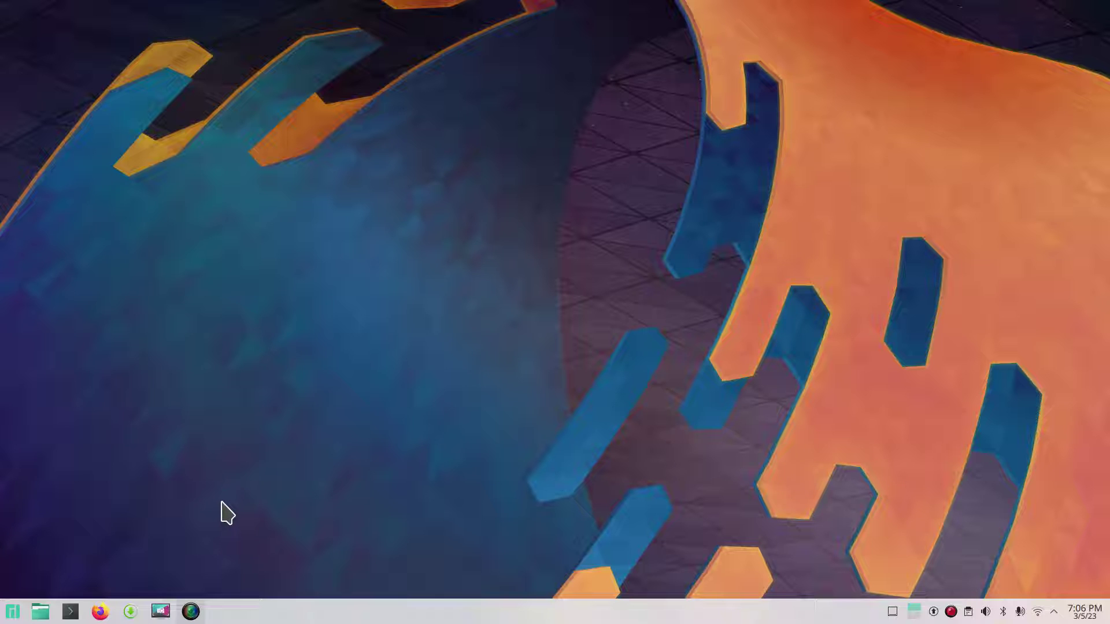
- Open Configure Desktop from the desktop's context menu, view the icon settings, and close it
click(11, 612)
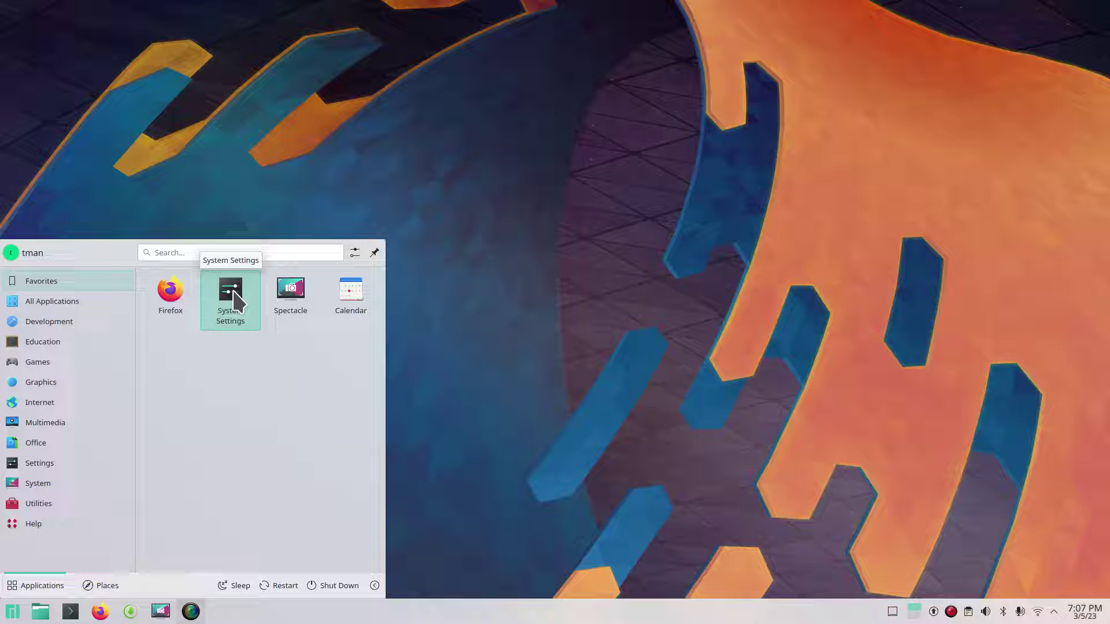
right_click(569, 136)
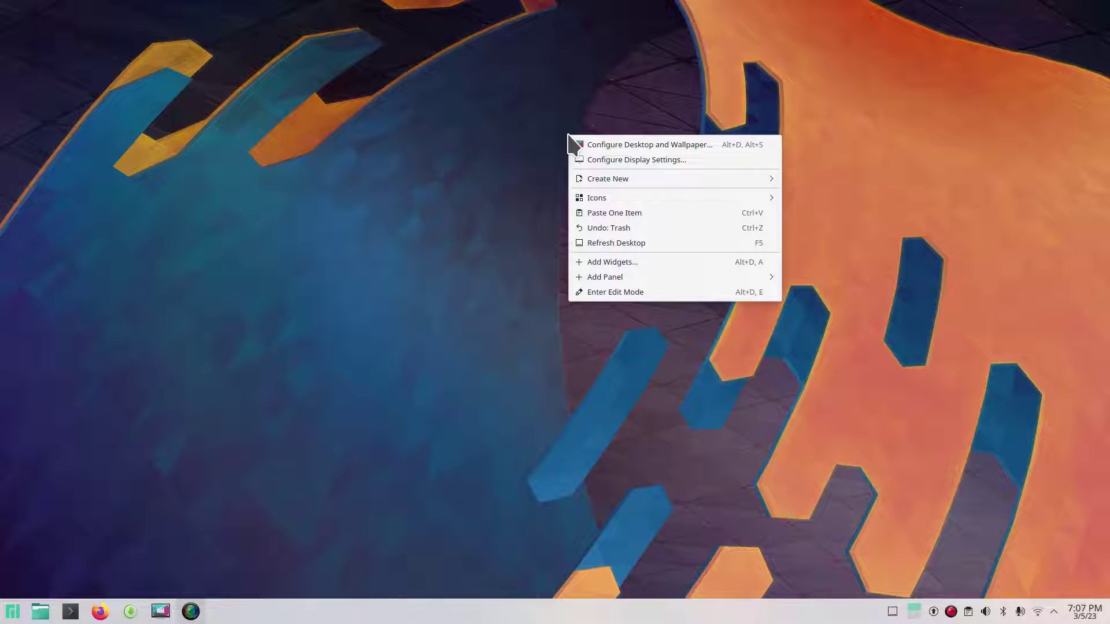
click(664, 142)
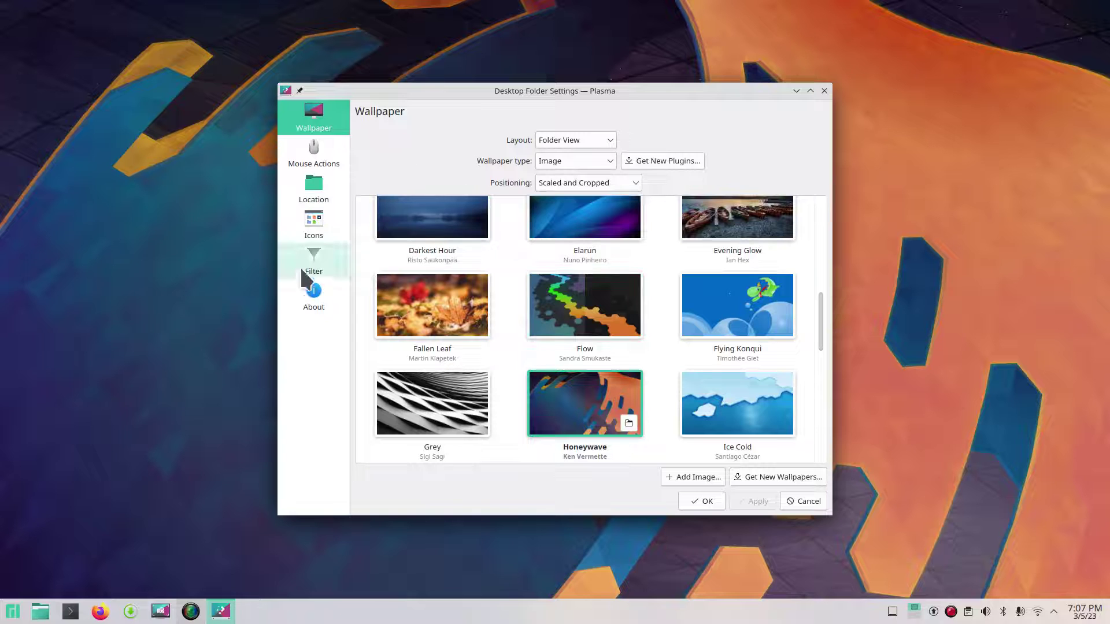
click(309, 224)
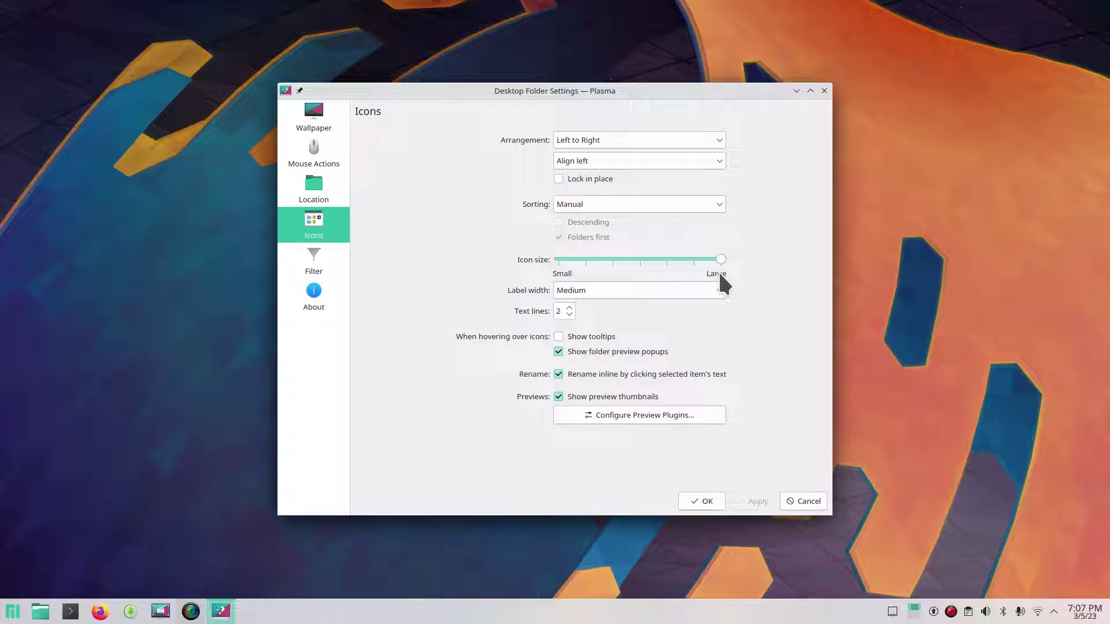
click(825, 91)
- Open Dolphin on the Home folder from the taskbar, then bring up the application launcher
click(39, 611)
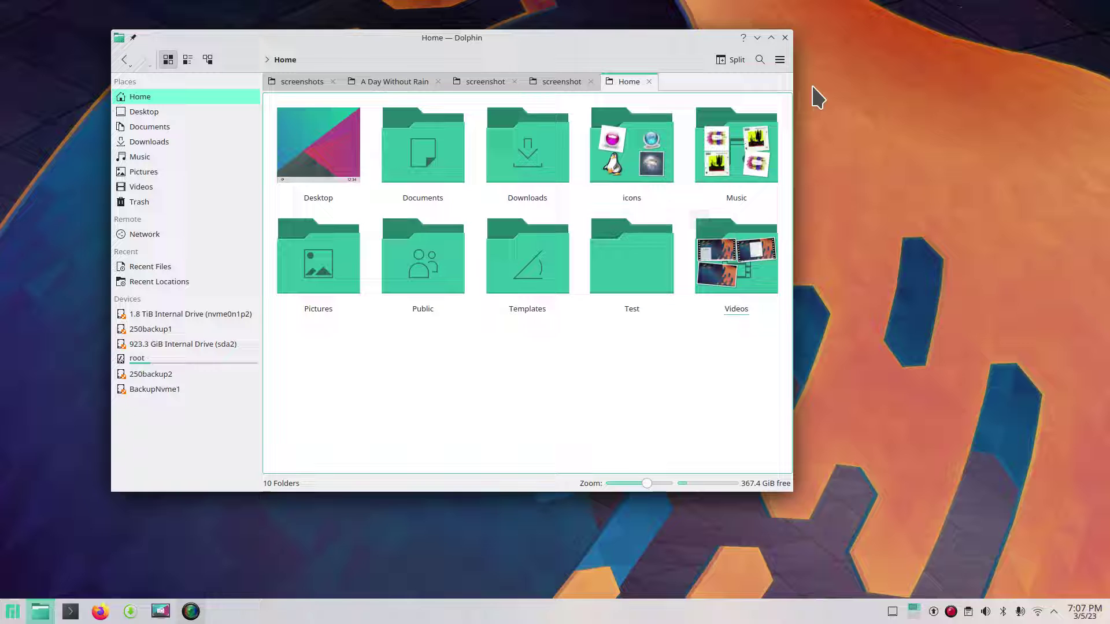
click(785, 37)
click(40, 612)
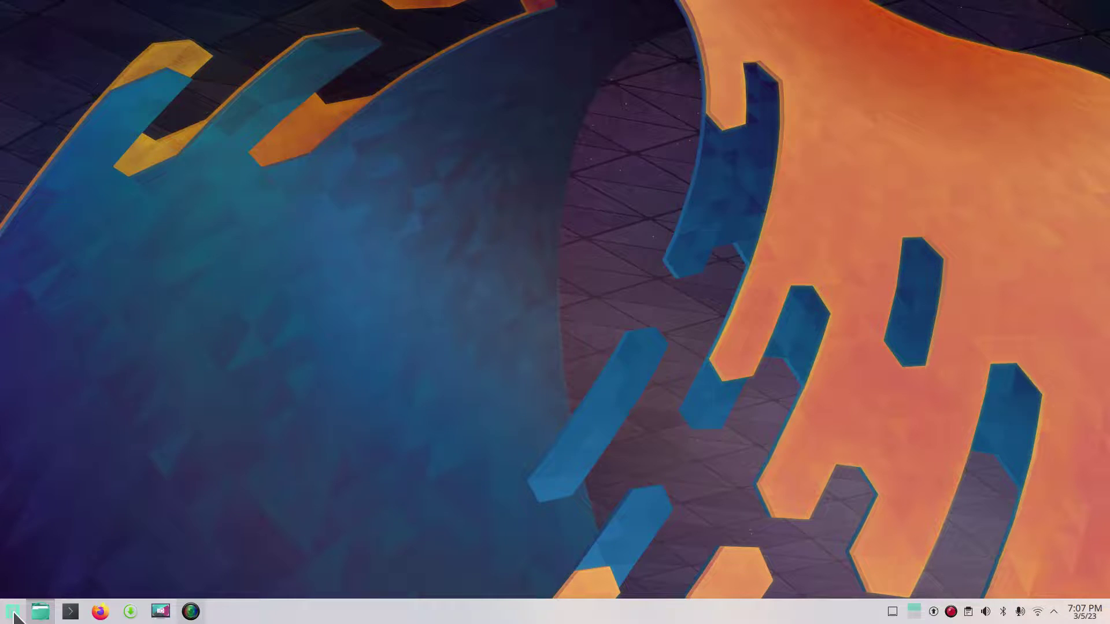
click(12, 612)
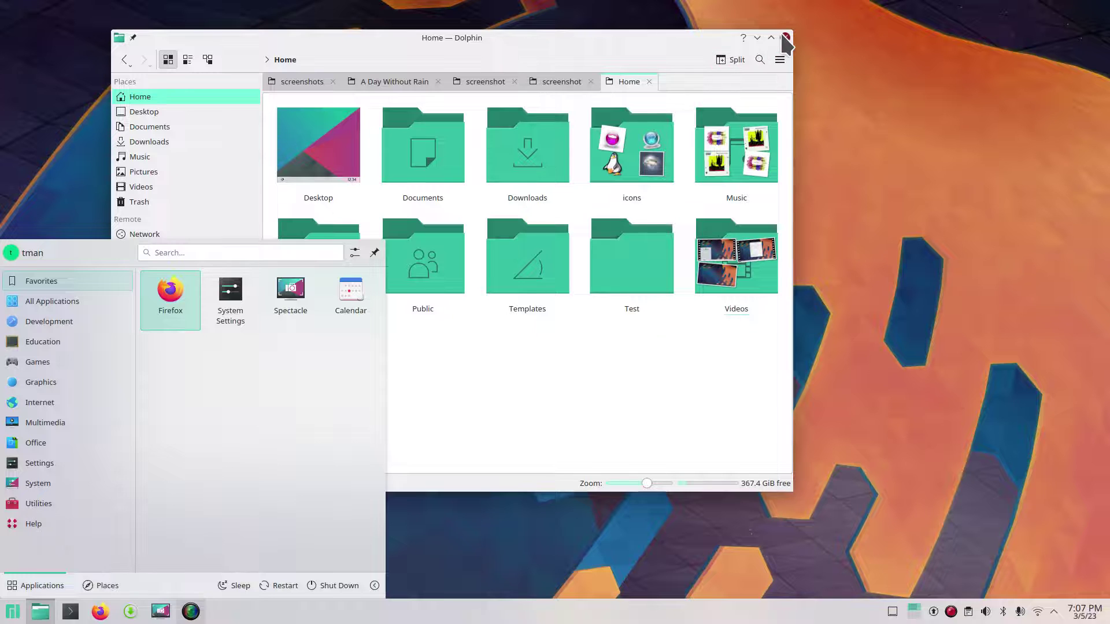
- Launch System Settings from Favorites and search 'key' to reach the Shortcuts page
click(785, 37)
click(235, 307)
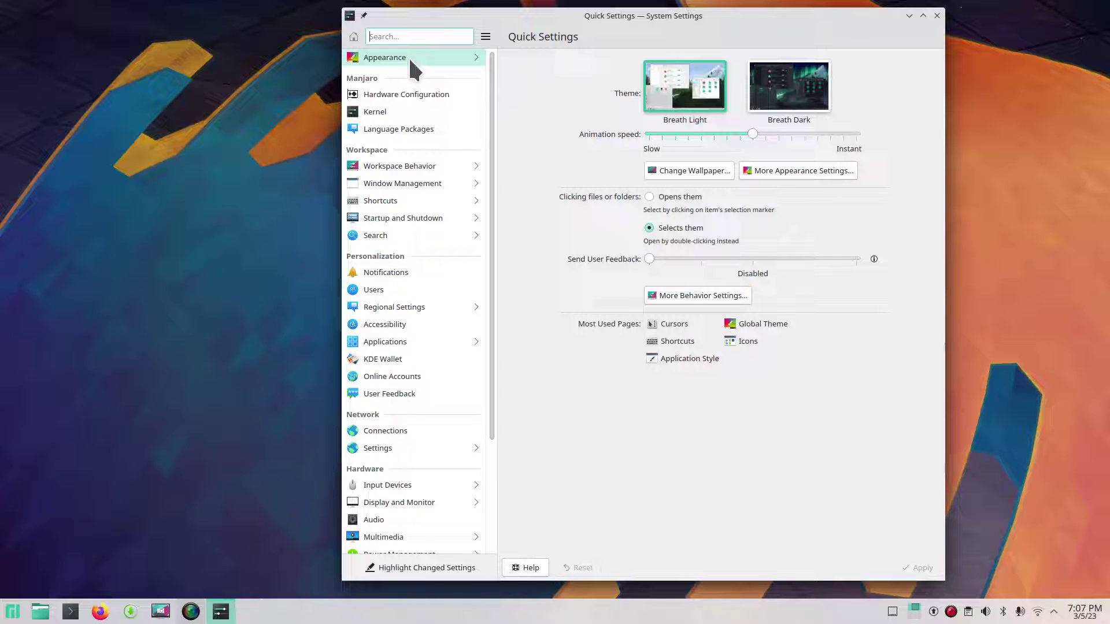
click(403, 36)
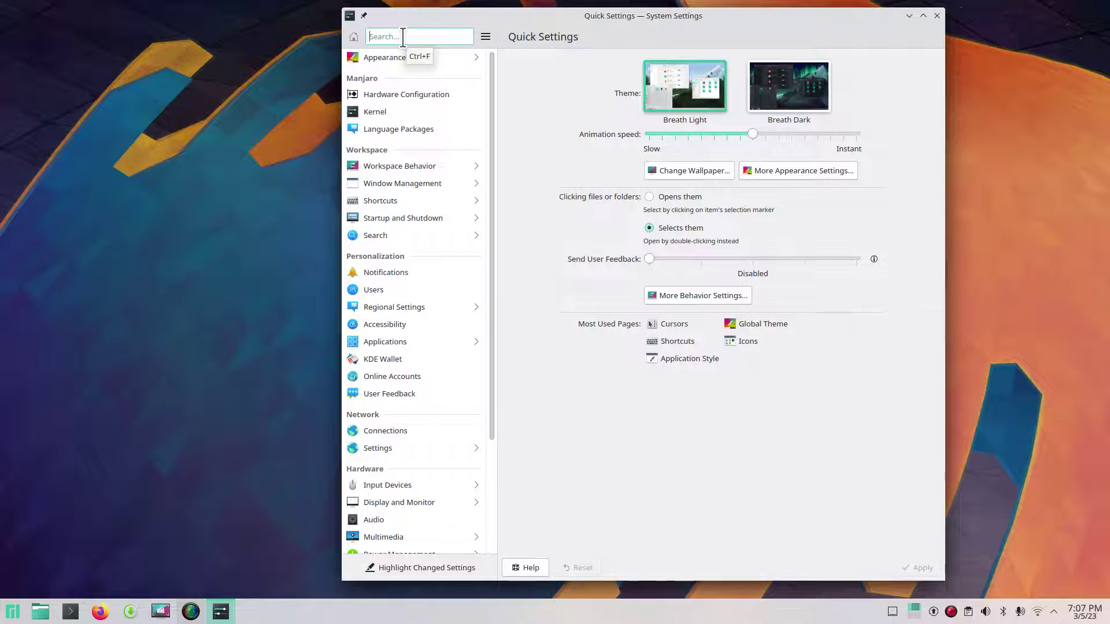
text(key)
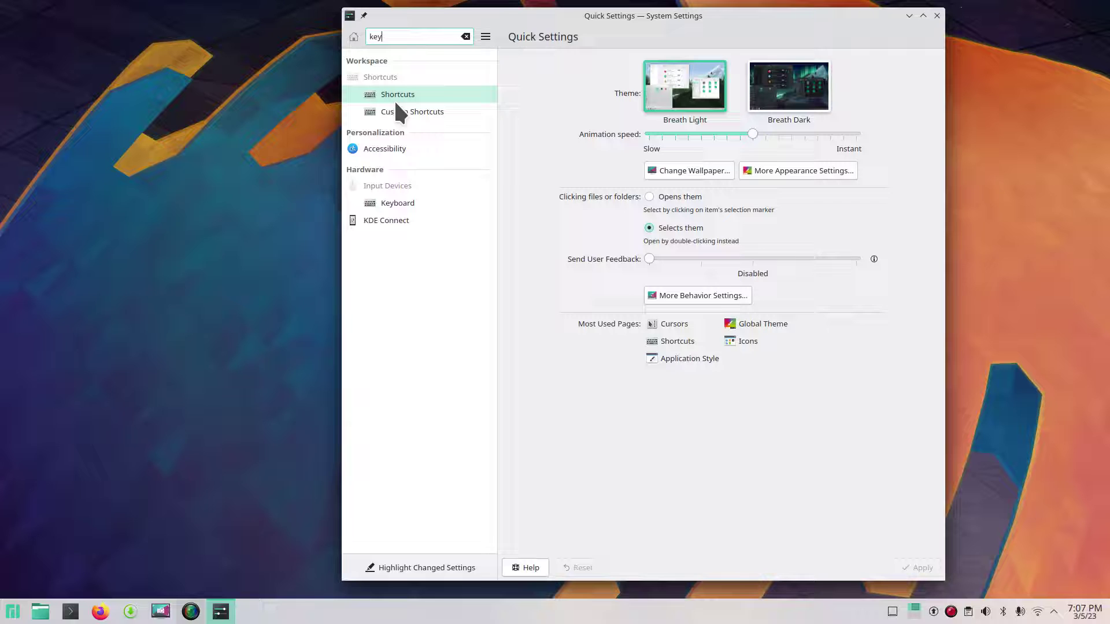
click(398, 94)
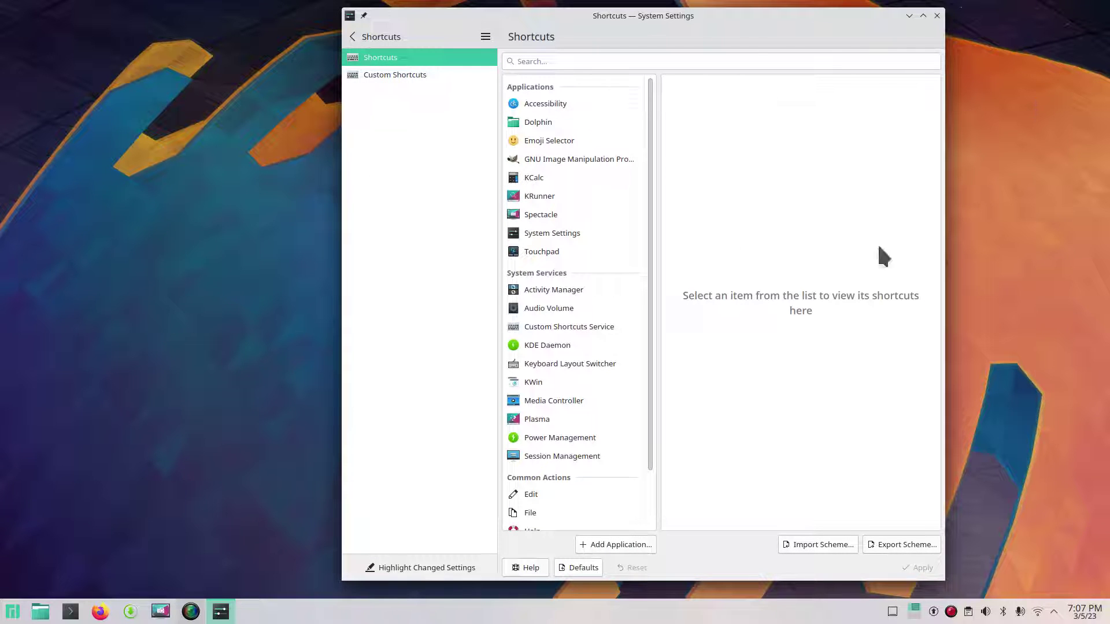
- Close System Settings, relaunch it from the launcher, and pick Shortcuts in the sidebar
click(937, 15)
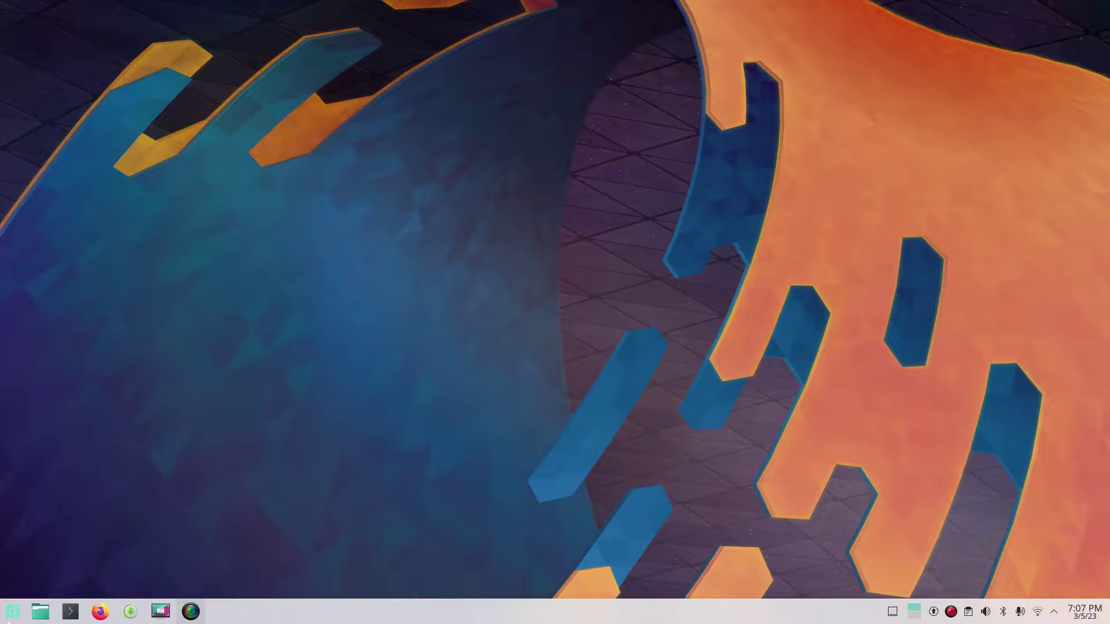
click(13, 612)
click(230, 297)
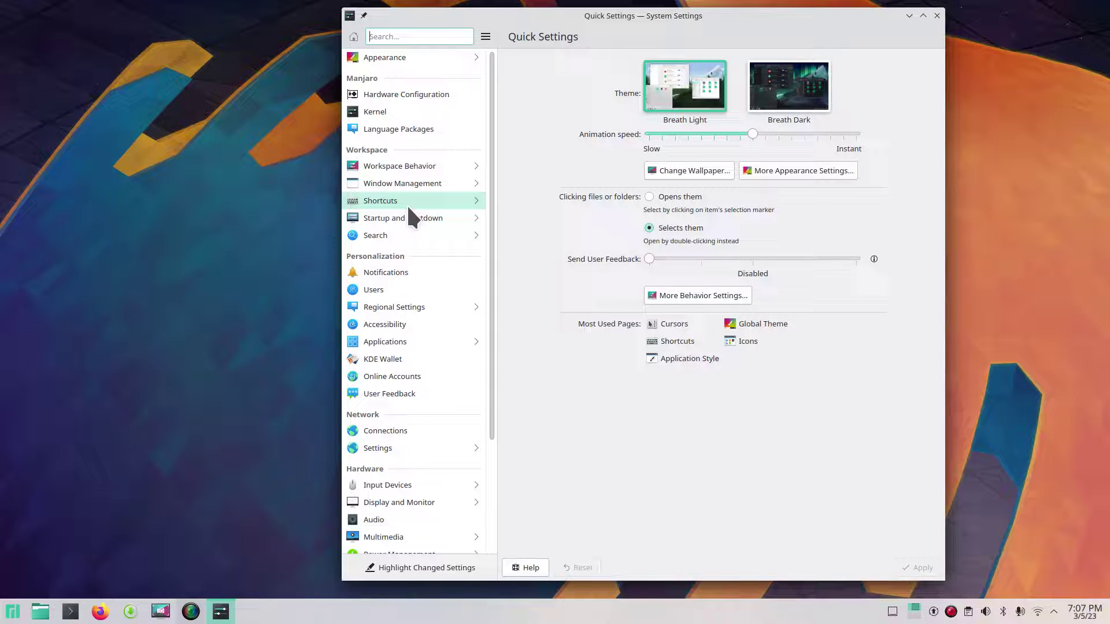
click(391, 202)
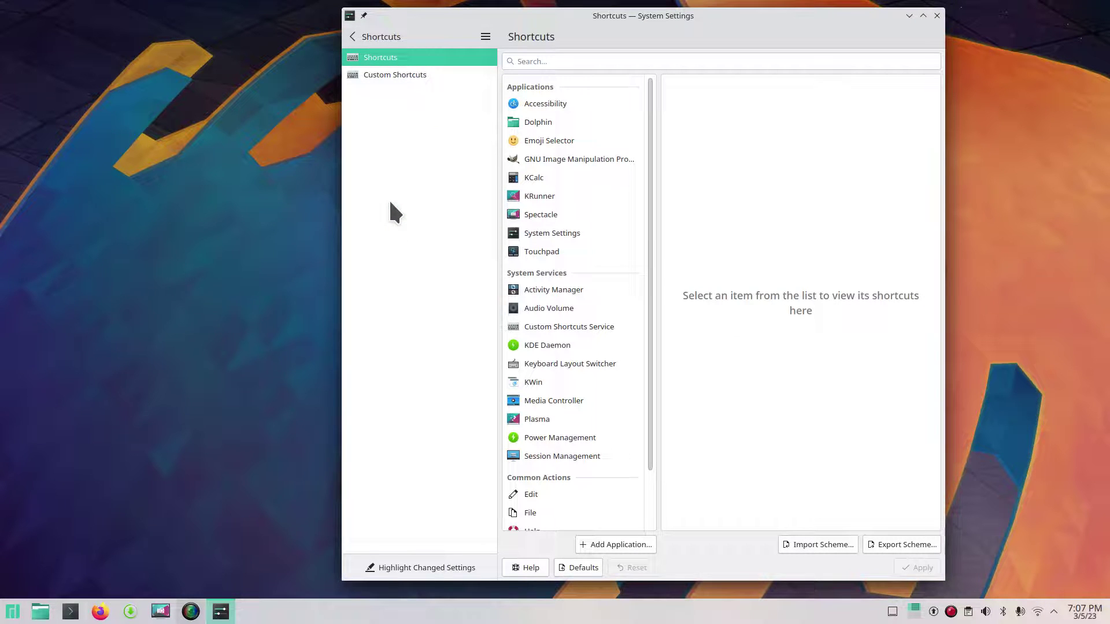
- View GIMP's shortcuts and briefly open, then dismiss, the application launcher
click(558, 161)
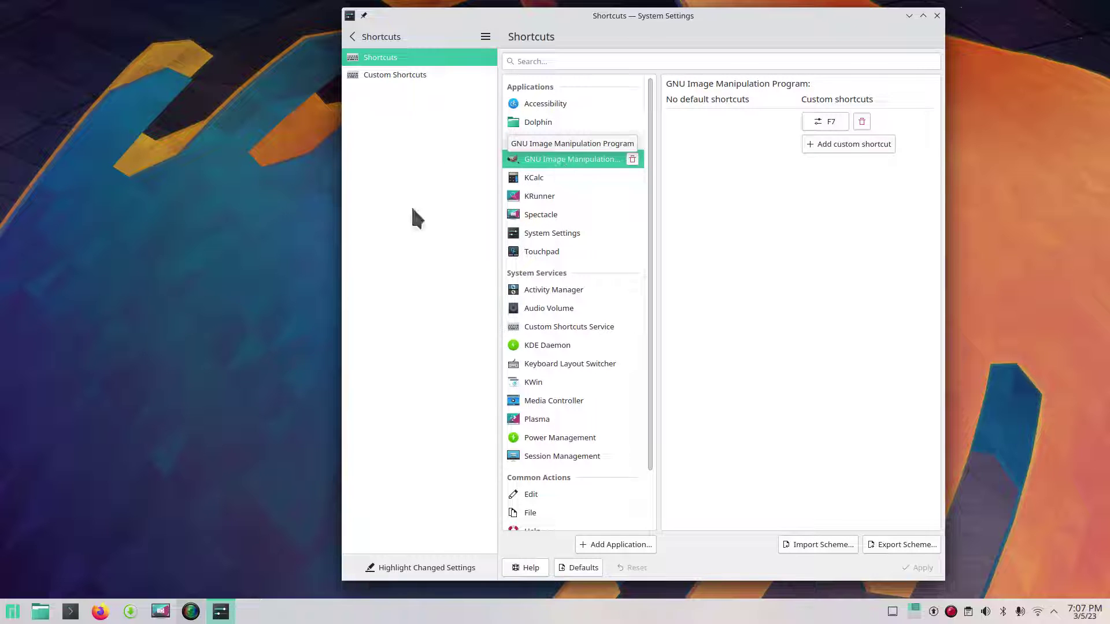
click(13, 611)
mouse_move(112, 383)
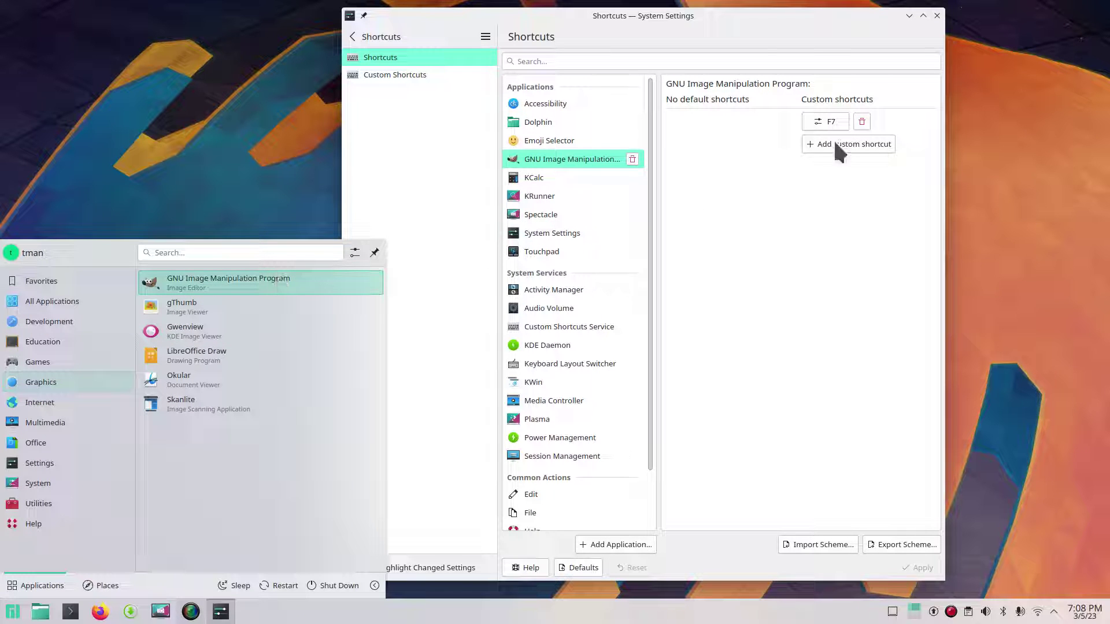
click(758, 258)
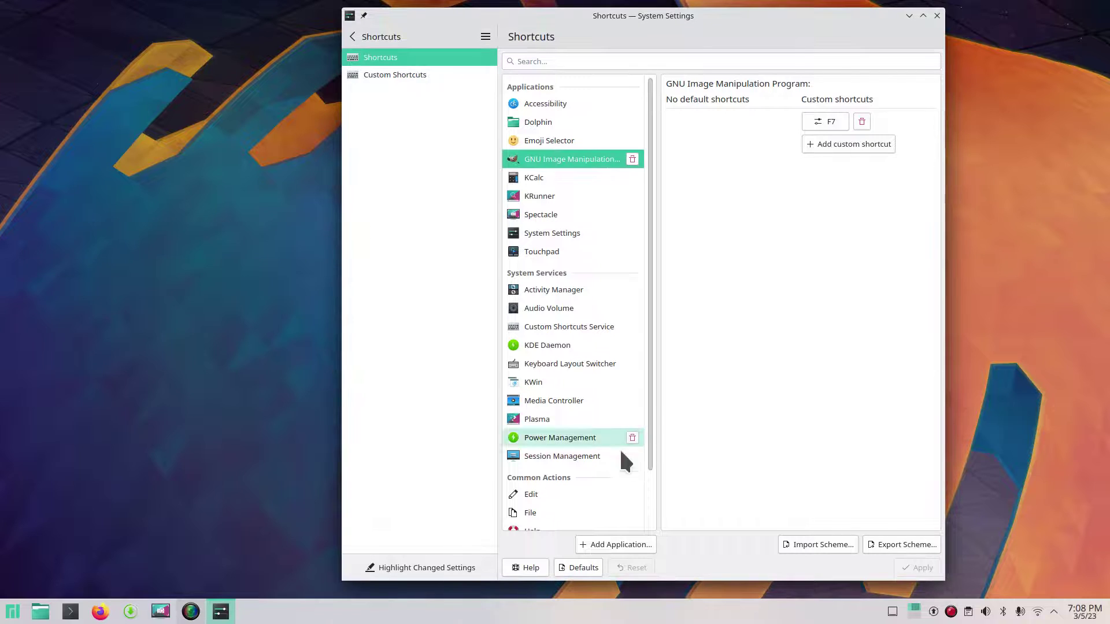
- Select Session Management, expand Log Out, remove its custom F12 shortcut, and apply
click(584, 456)
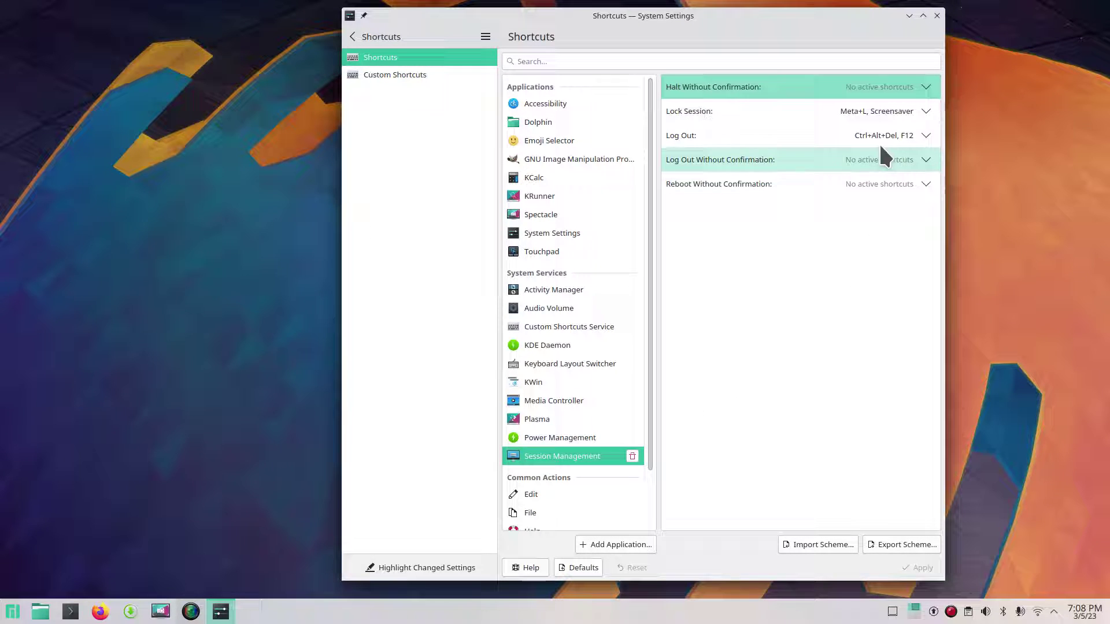
click(818, 137)
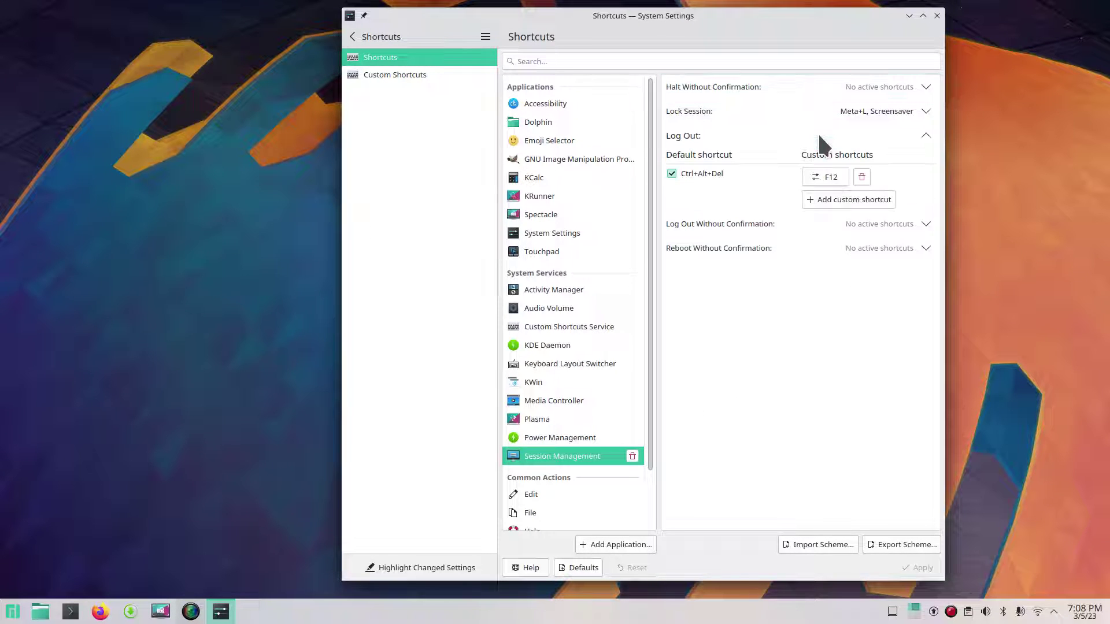
click(861, 177)
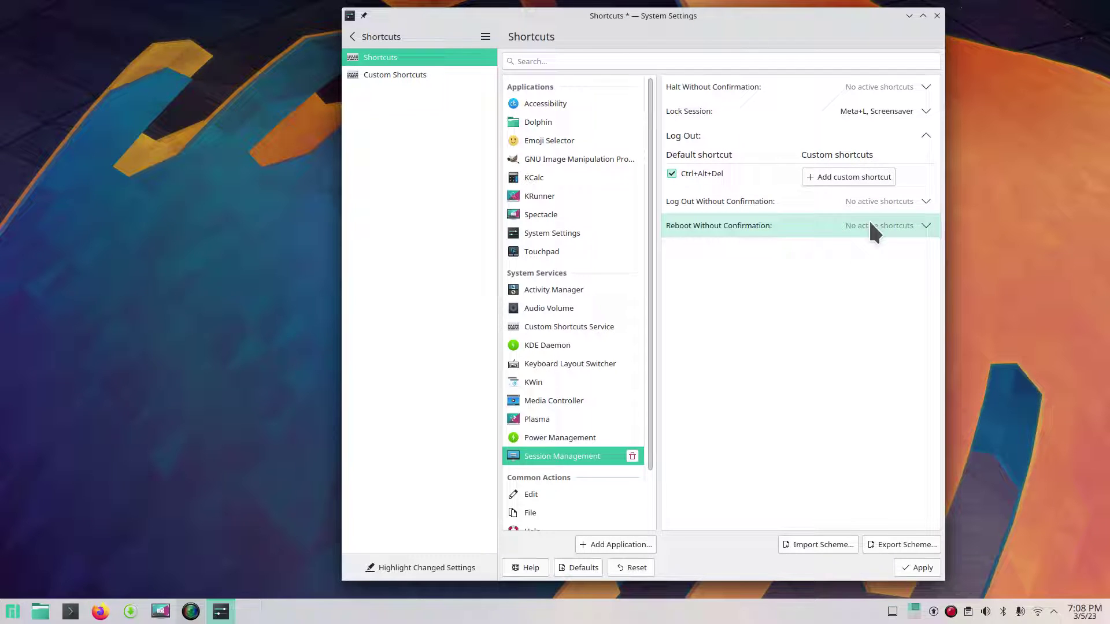
click(916, 568)
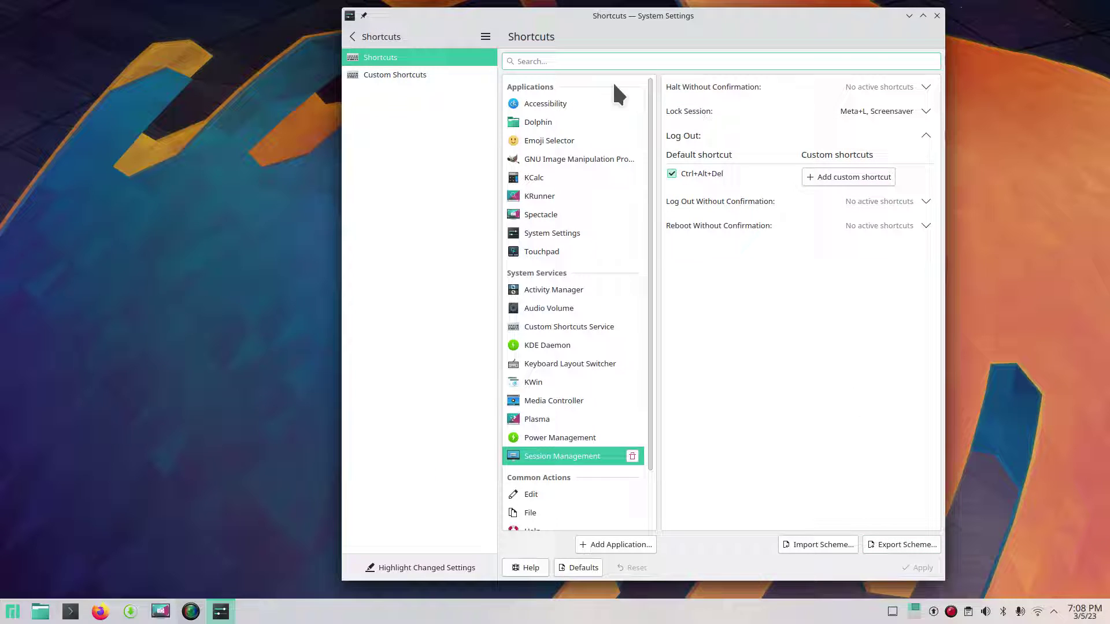
click(795, 389)
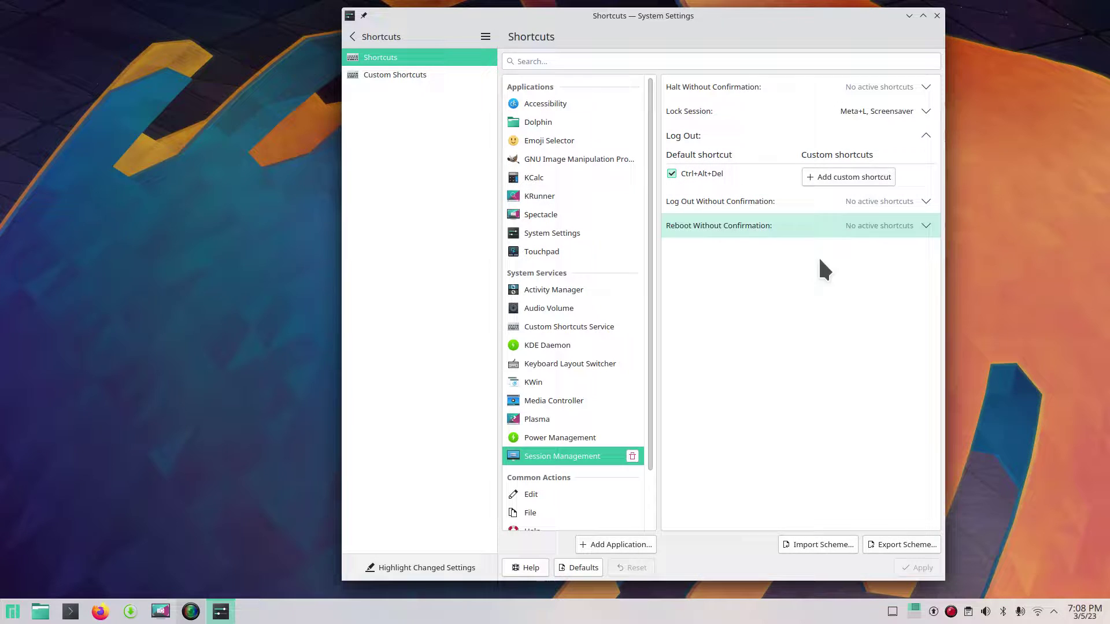
- Try recording F11 as a custom Log Out shortcut, then delete it again
click(849, 177)
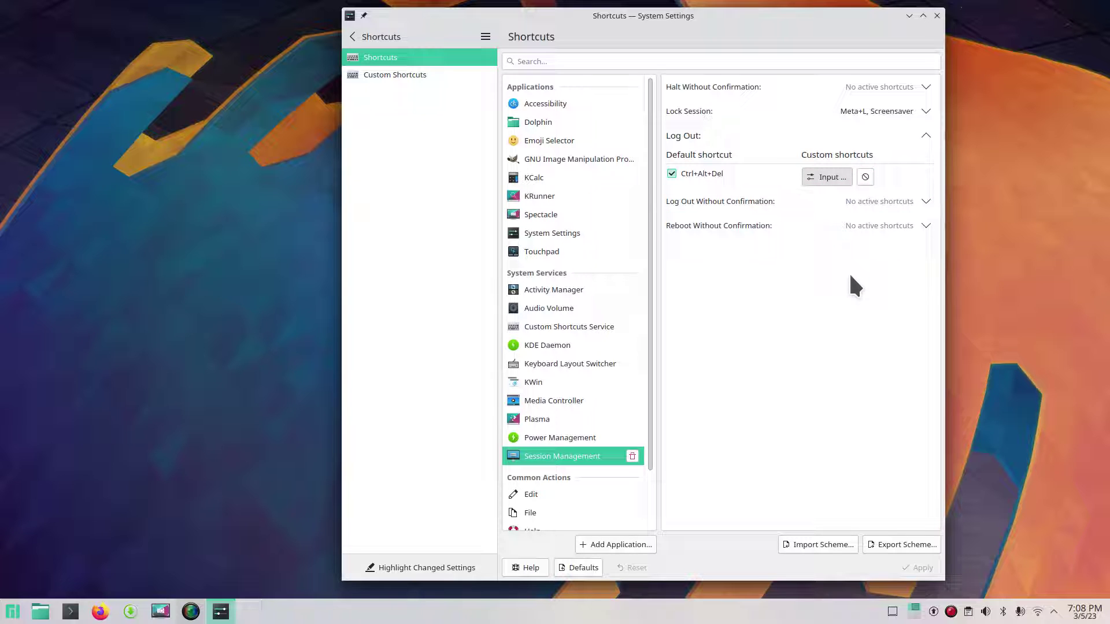
click(821, 175)
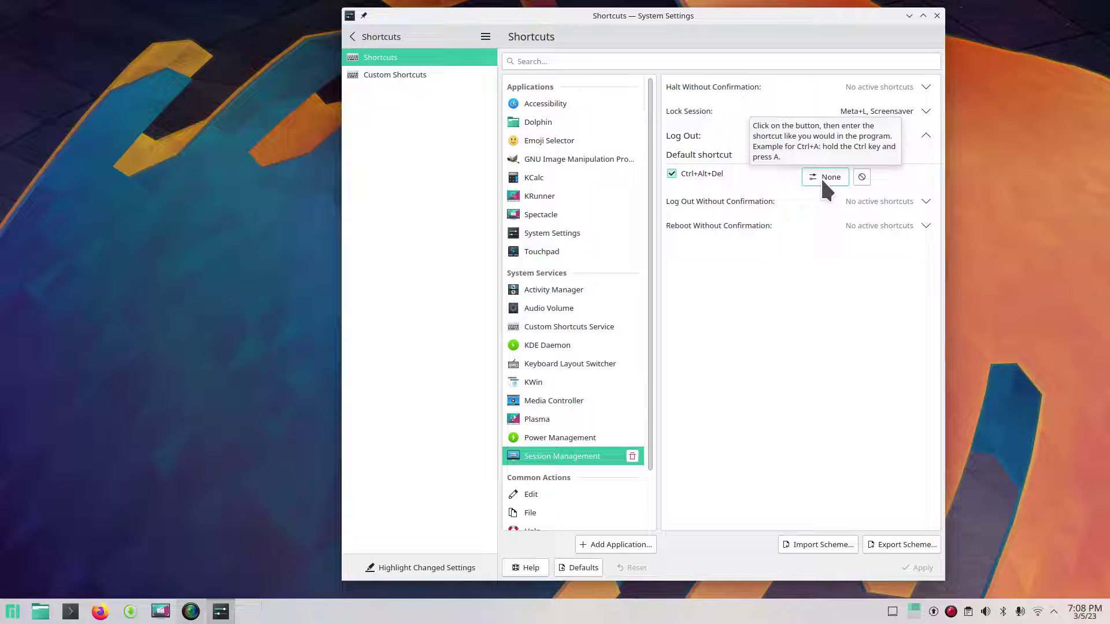
click(822, 180)
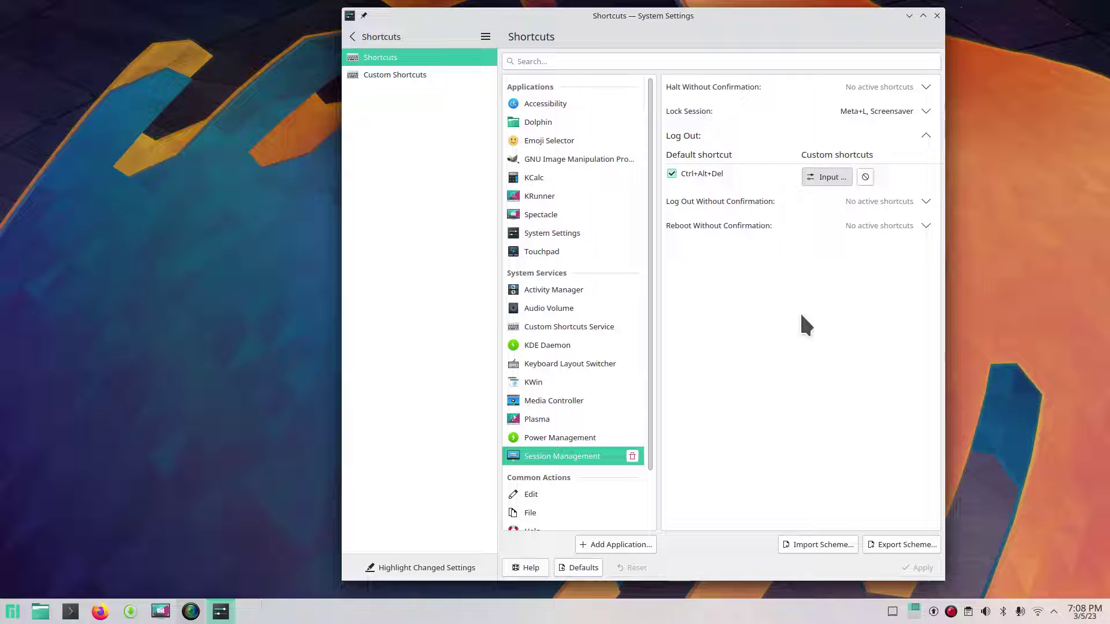
key(F11)
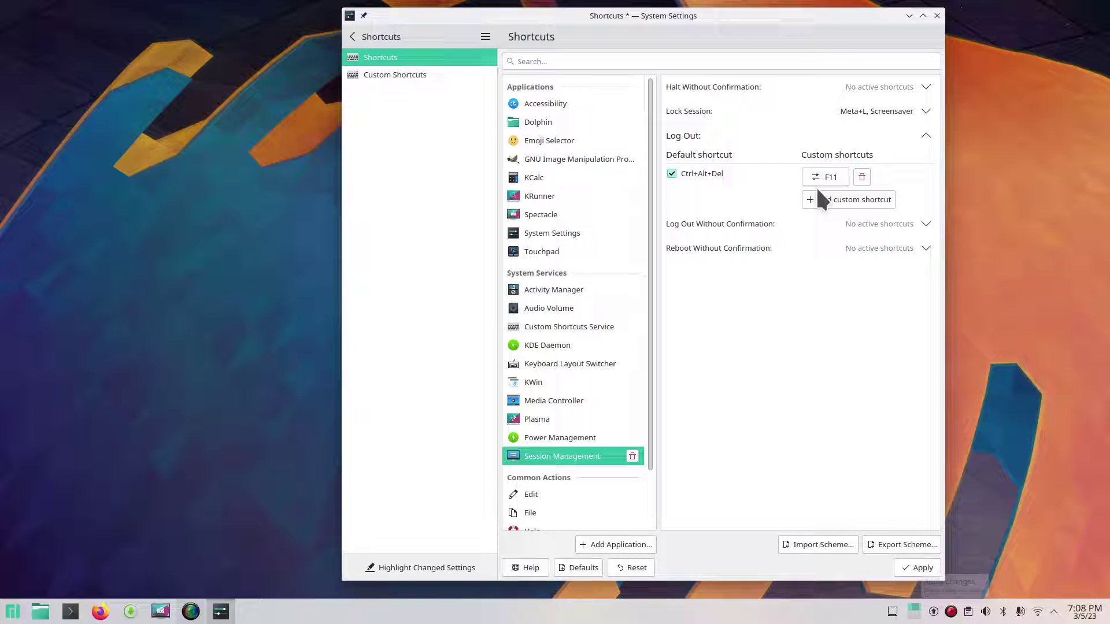
click(856, 173)
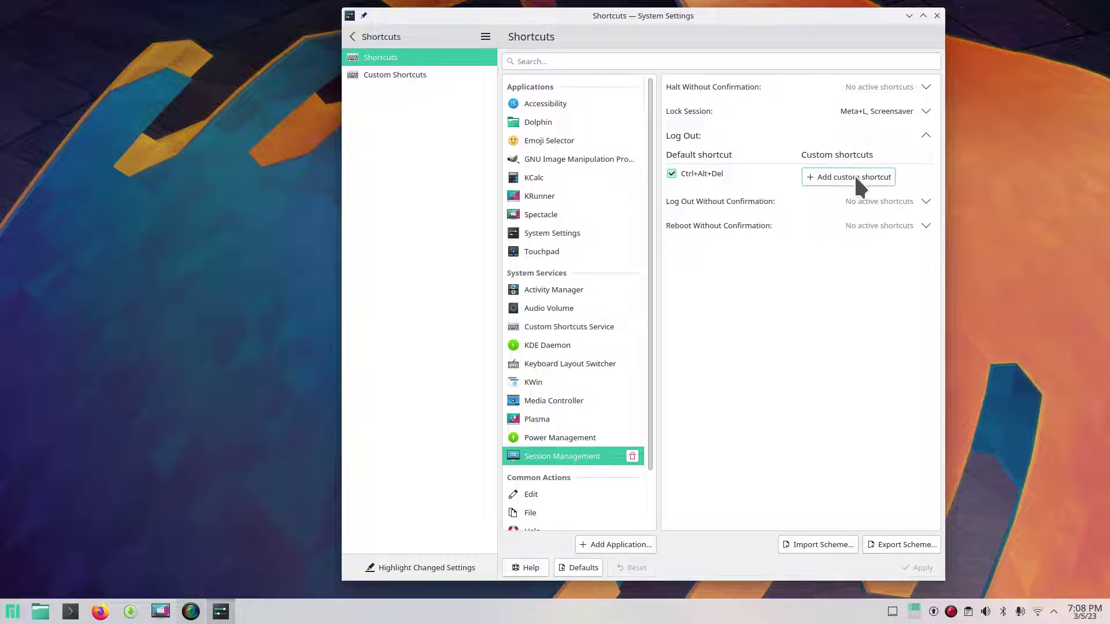
- Launch Firefox on manjaro.org and toggle full screen on and off with F11
click(100, 612)
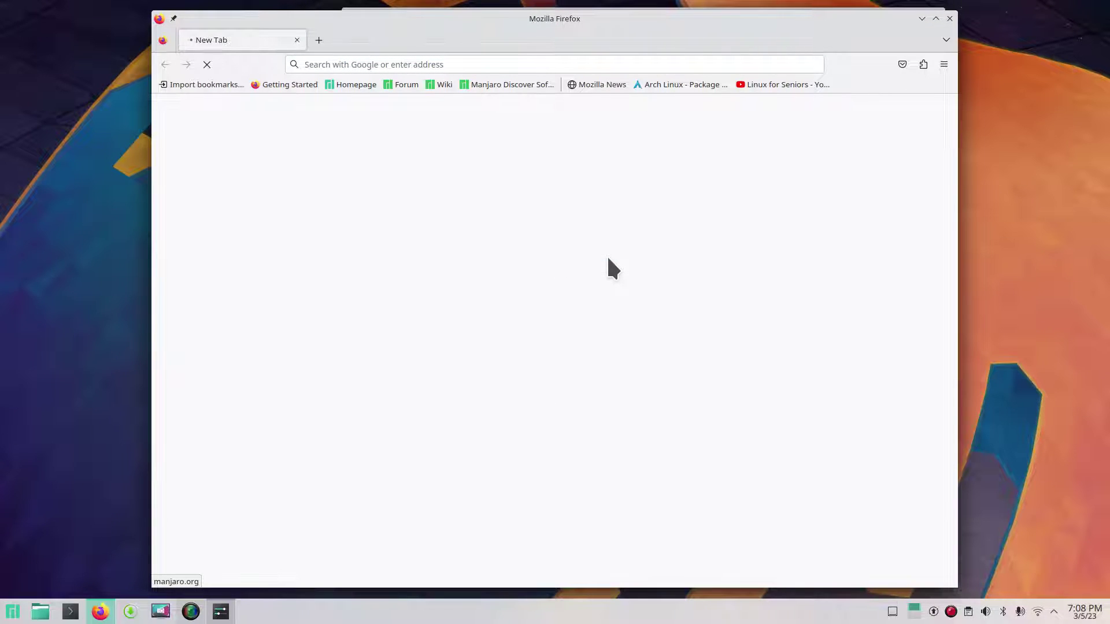
key(F11)
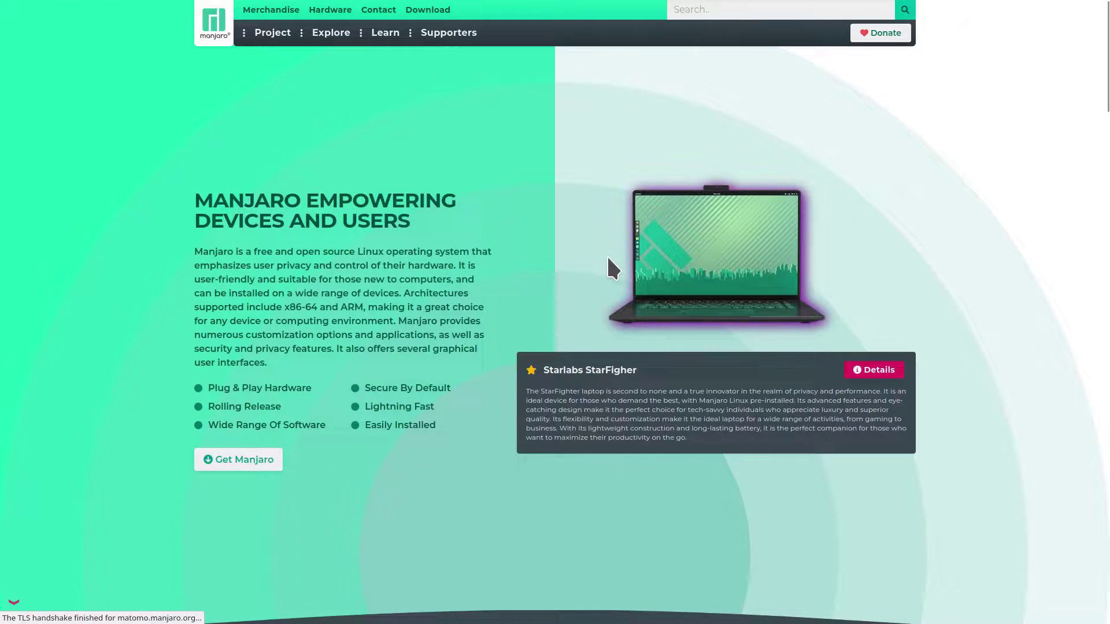
key(F11)
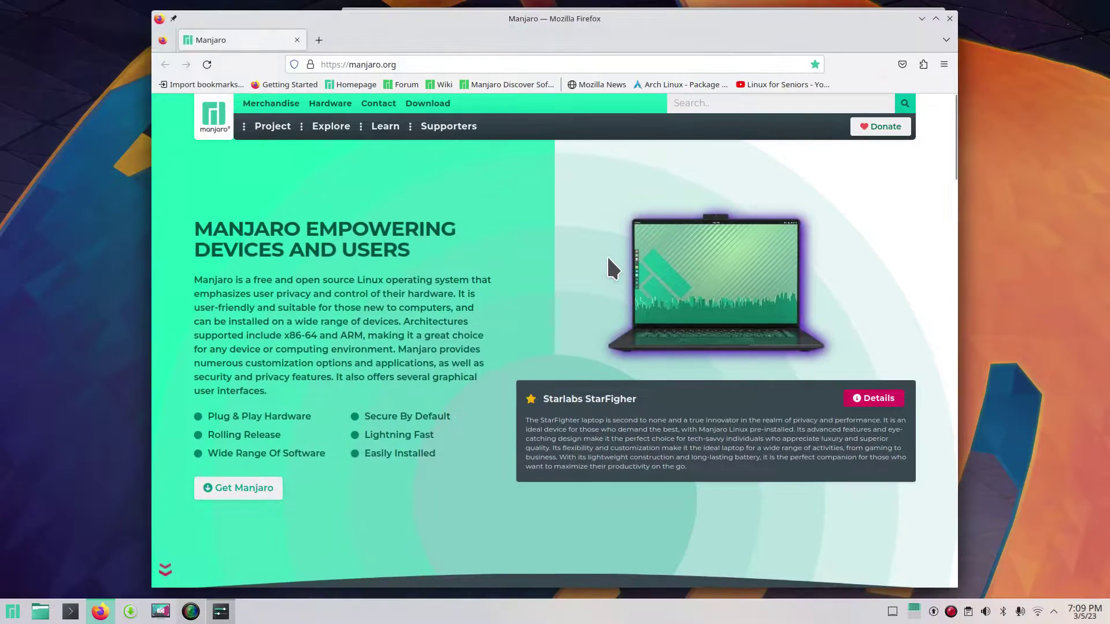
- Close Firefox, launch Chromium from Internet, test F11 full screen on manjaro.org, then close it
click(956, 24)
click(12, 612)
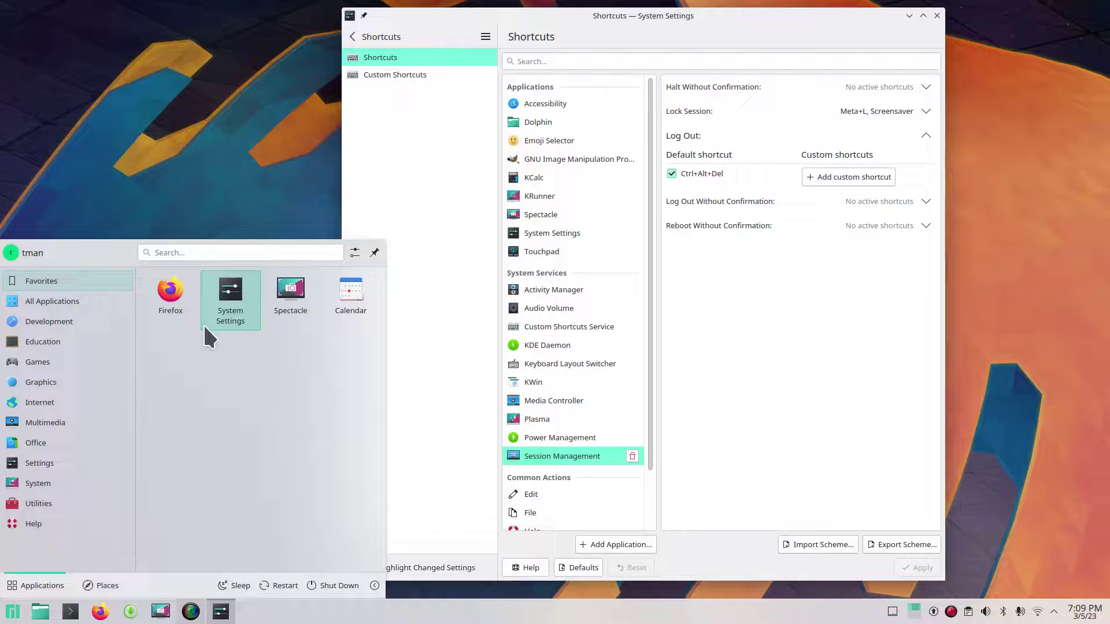
mouse_move(36, 400)
click(185, 323)
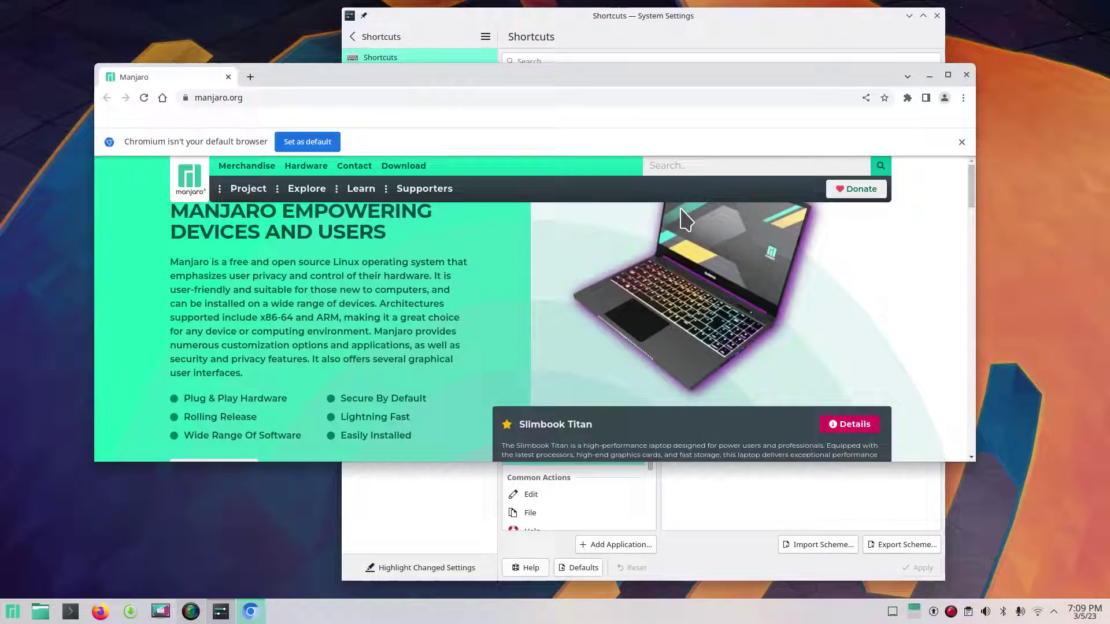
key(F11)
key(F11)
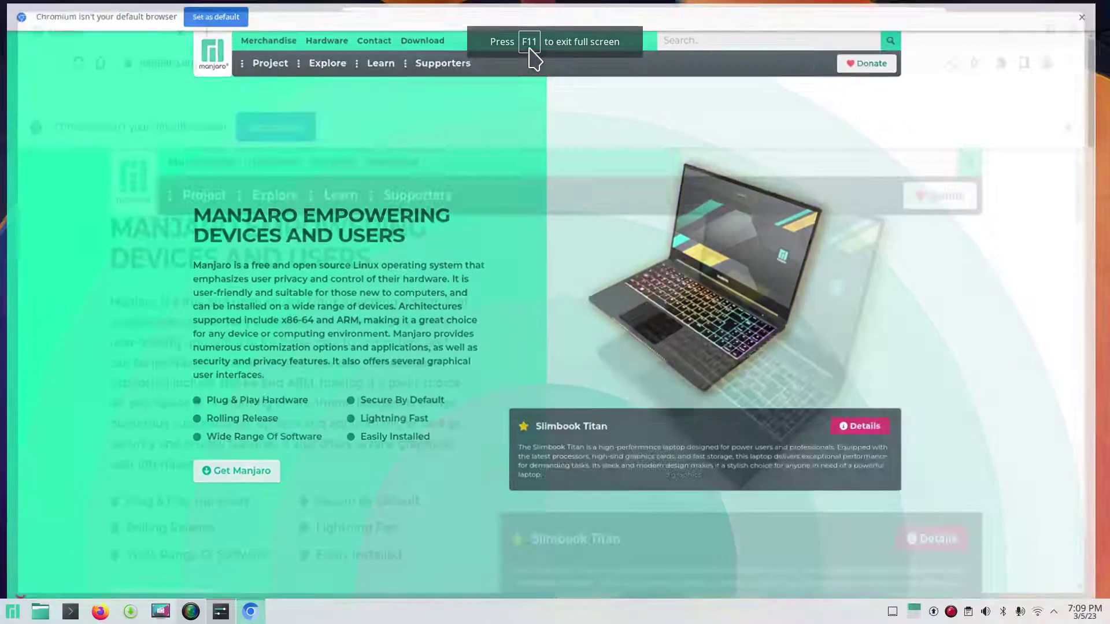
click(967, 74)
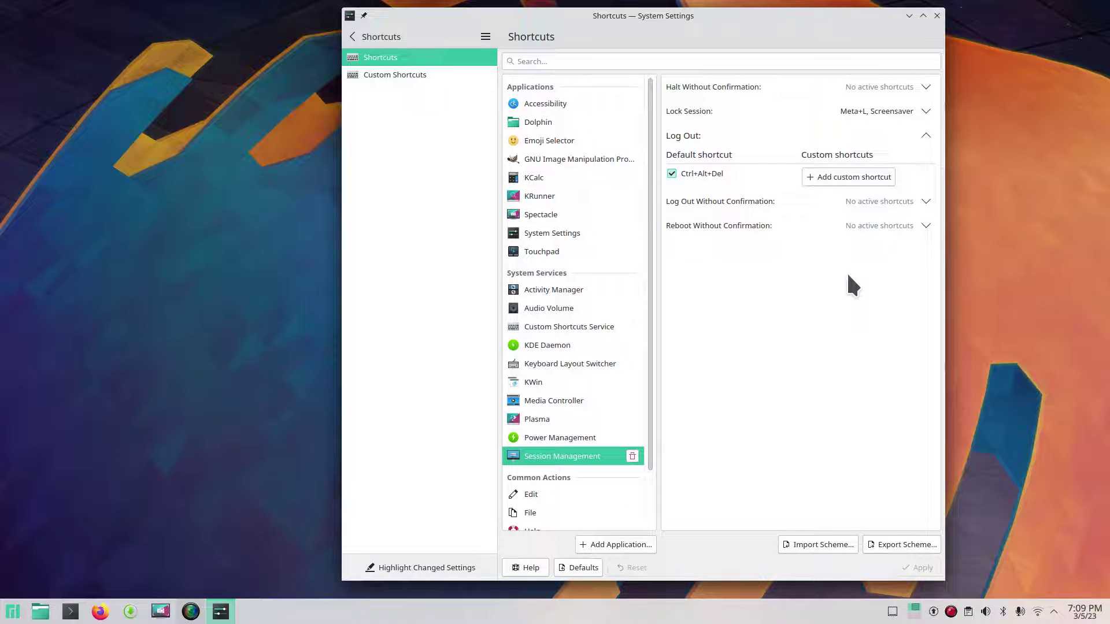
- Try F10 for Log Out, decline the Create Folder conflict, then record F12 and apply
click(850, 180)
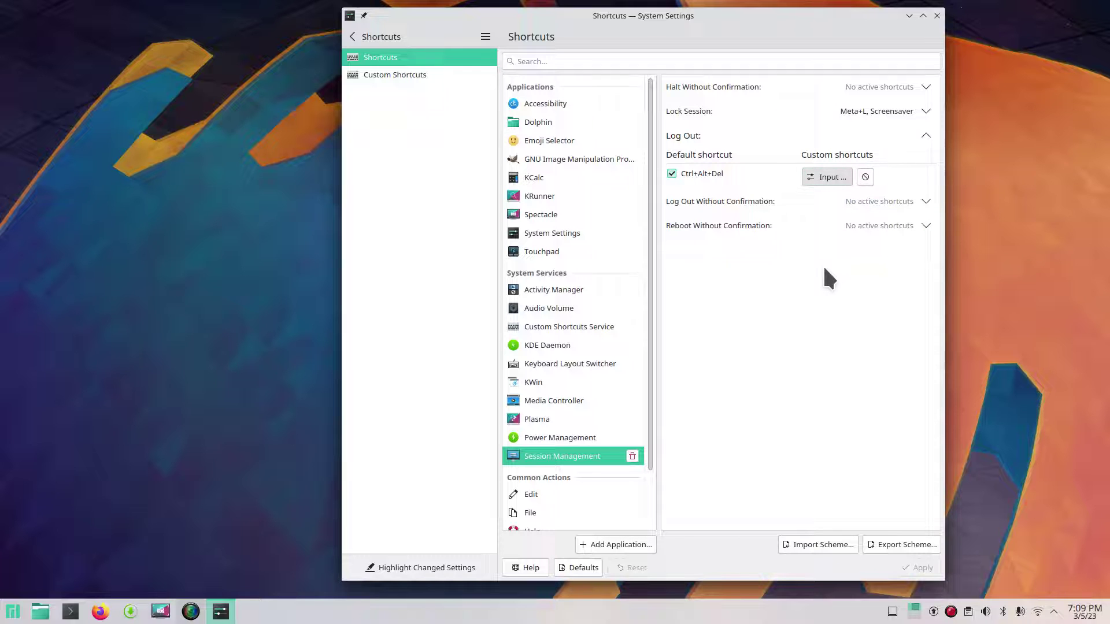
key(F10)
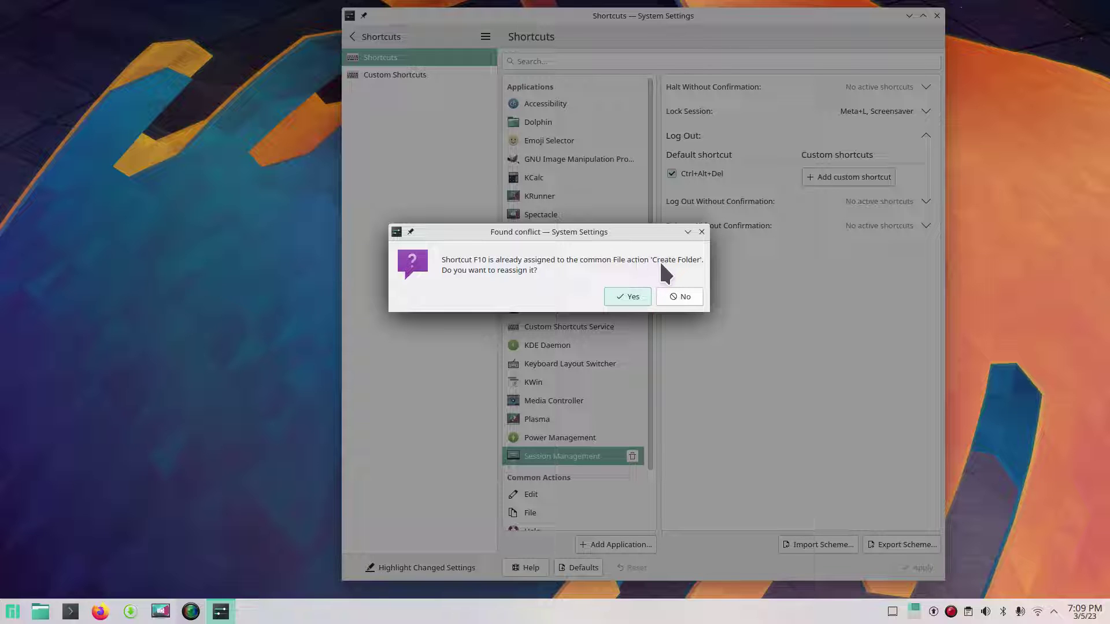
click(701, 232)
click(836, 178)
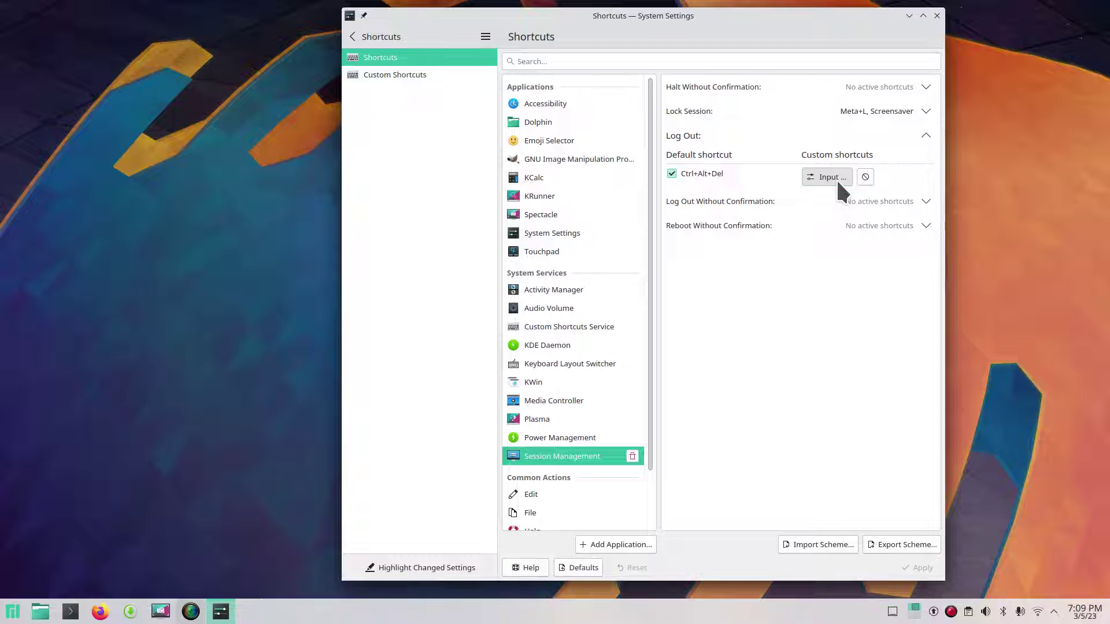
key(F12)
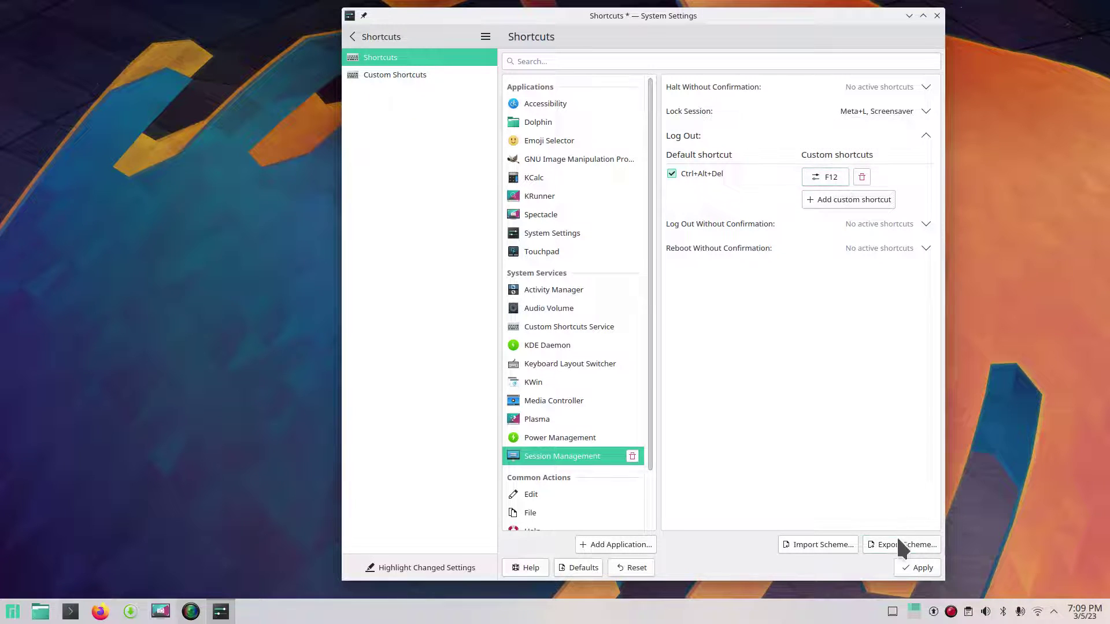
click(916, 568)
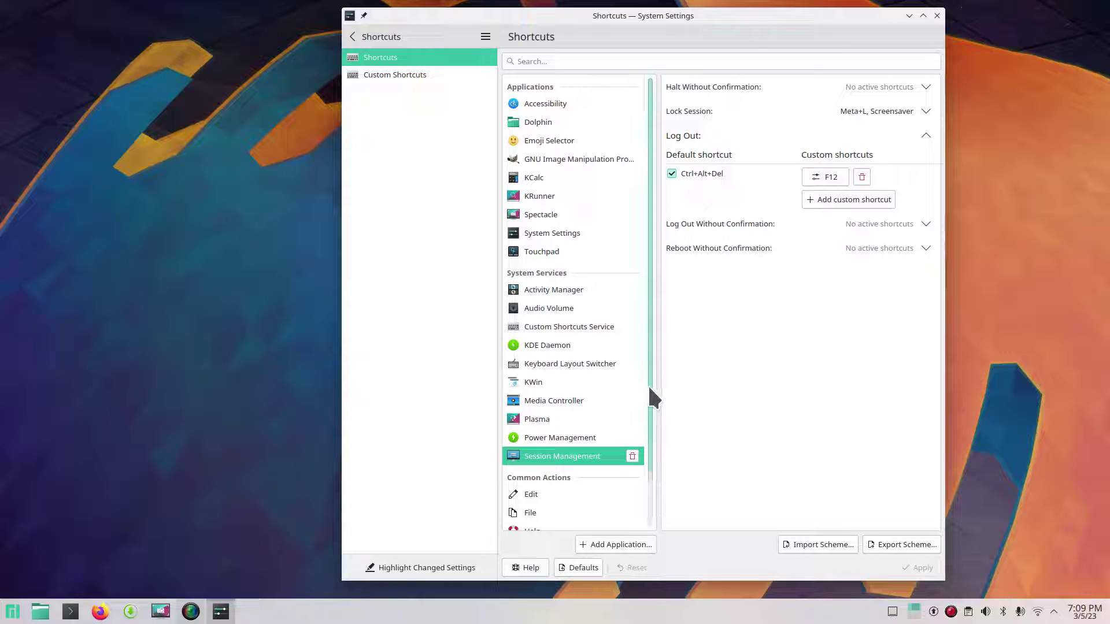
- Open the launcher and move from Graphics to Games, showing AisleRiot Solitaire, AstroMenace and Bomber
drag(646, 323, 650, 144)
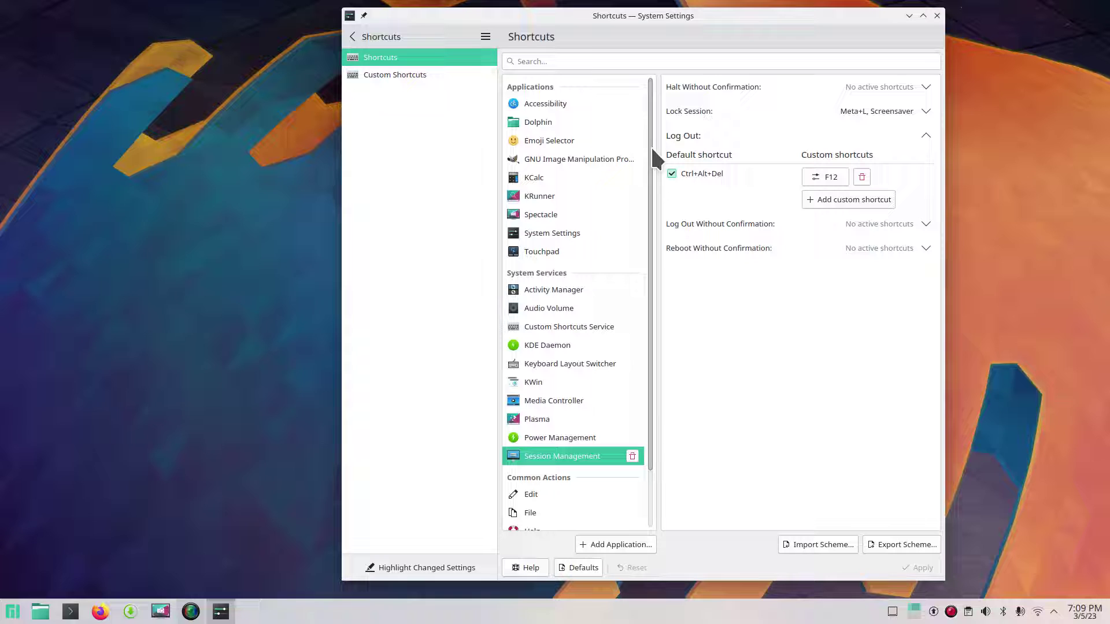
click(12, 612)
mouse_move(49, 384)
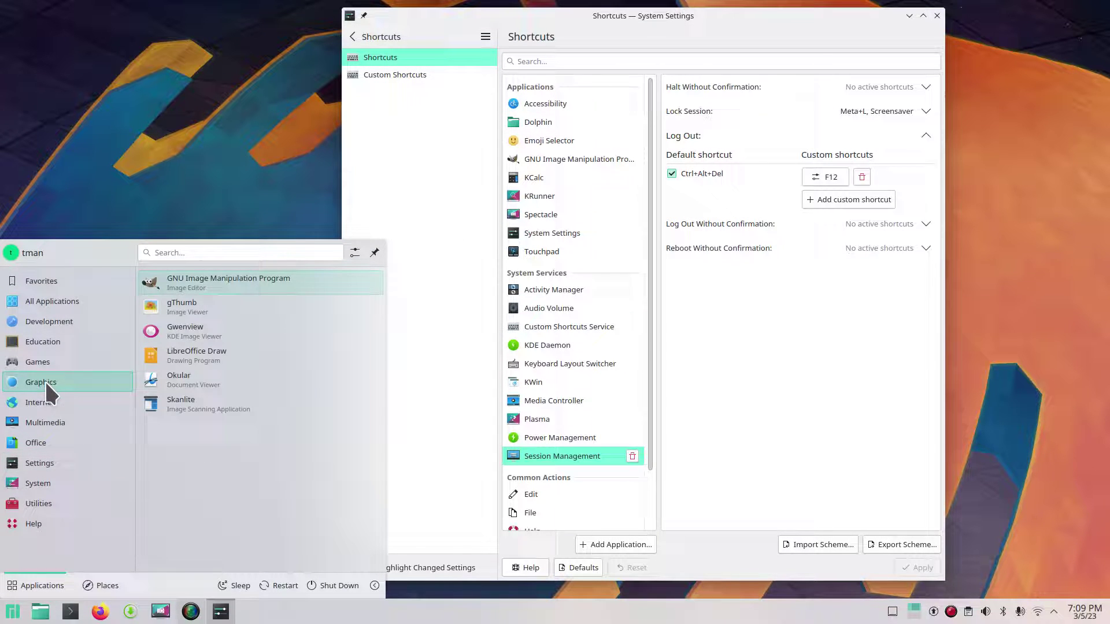
mouse_move(32, 360)
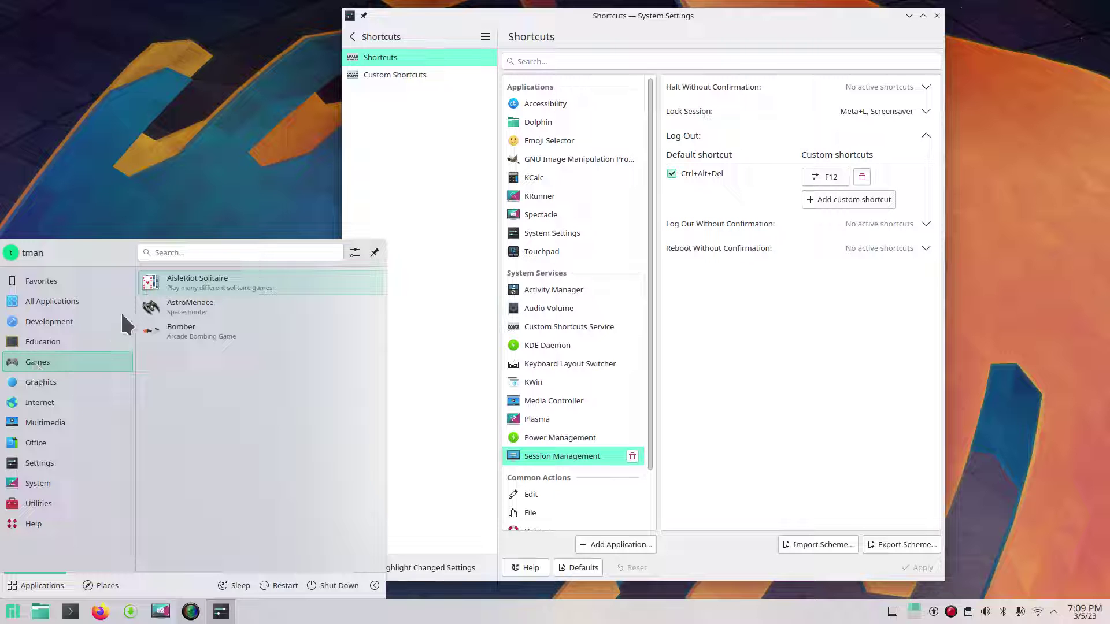
- Add AisleRiot Solitaire from Games > Card Games to the shortcuts list
click(737, 404)
click(615, 545)
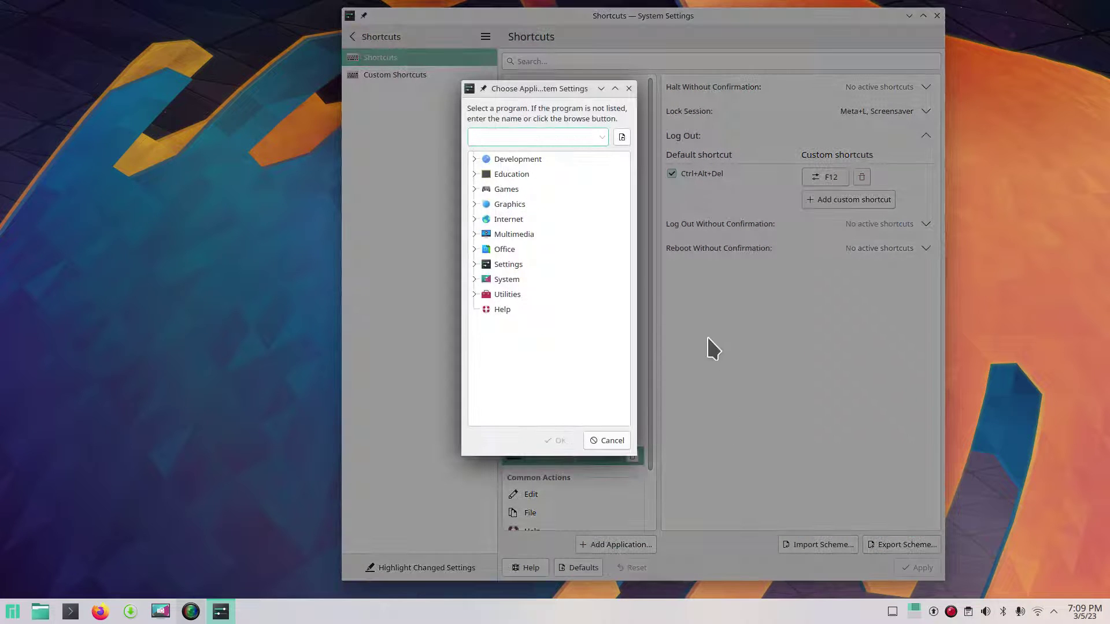
click(475, 189)
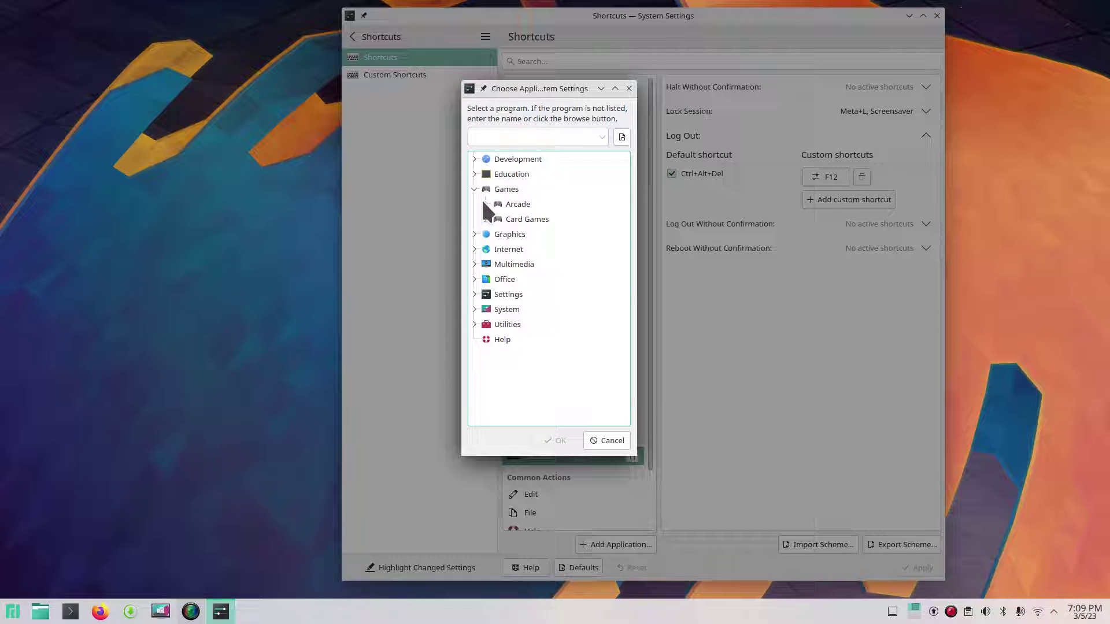
click(486, 219)
click(517, 236)
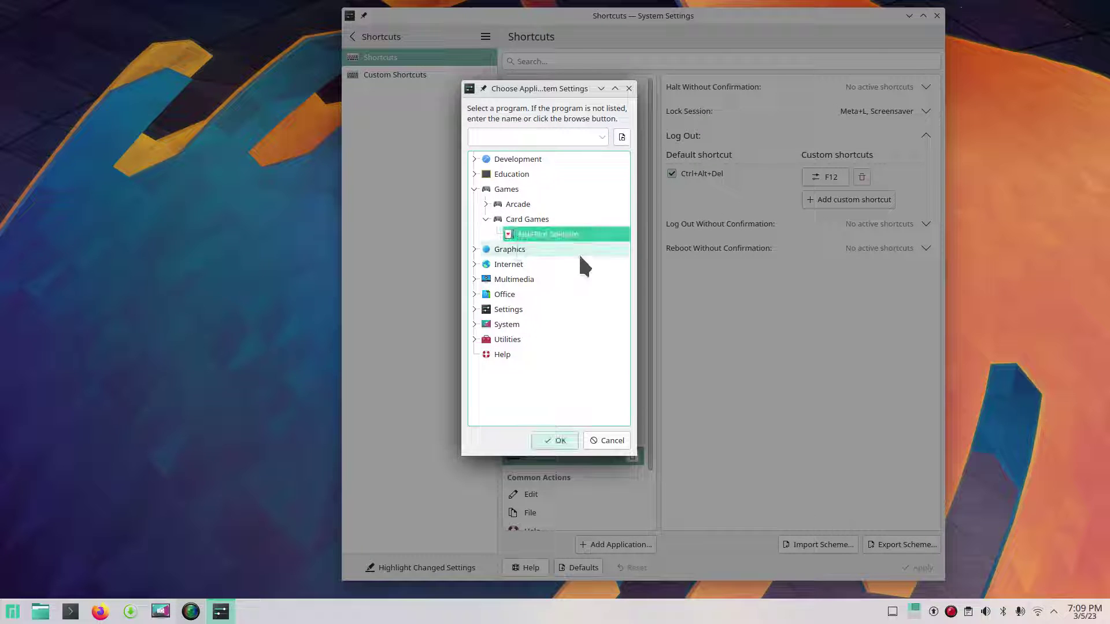
click(551, 441)
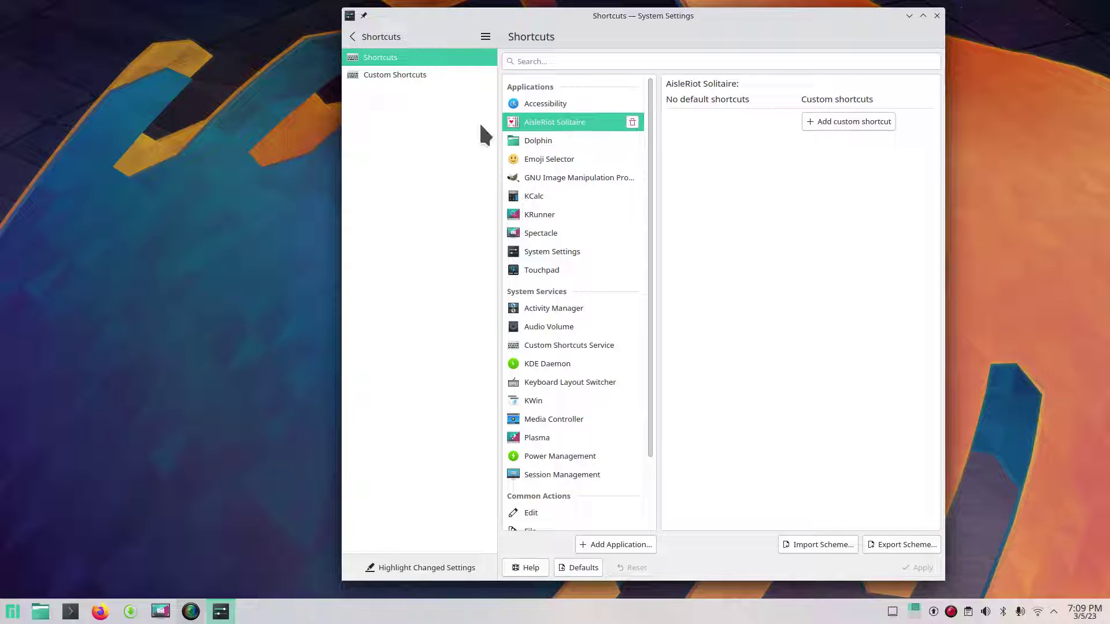
- Give AisleRiot Solitaire the custom shortcut F9, apply, and test it launches Klondike
click(832, 120)
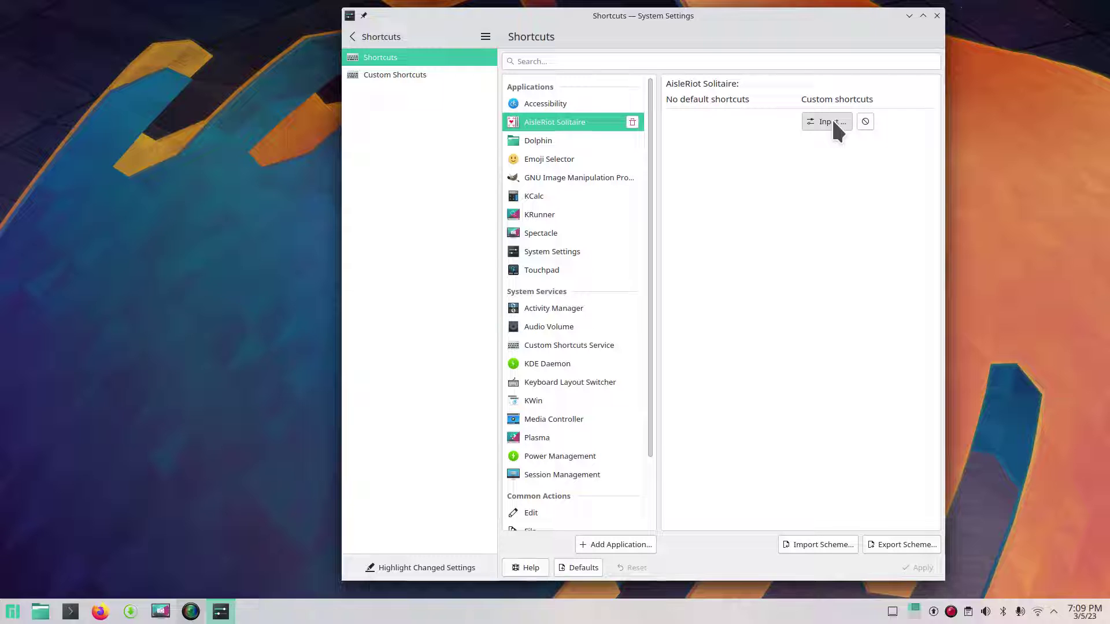
key(F9)
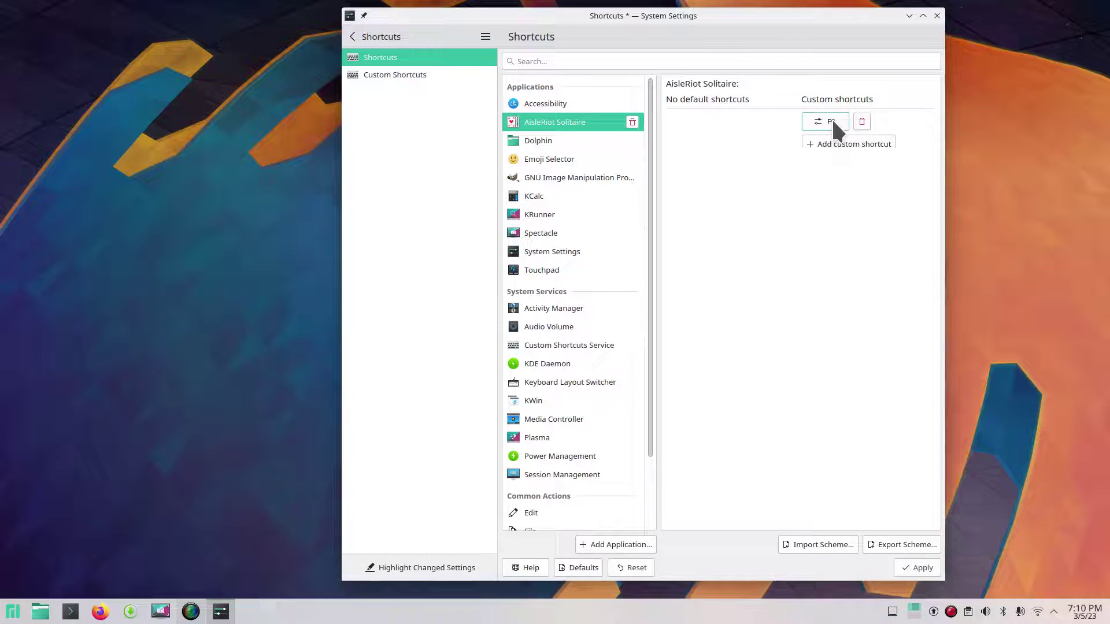
click(920, 570)
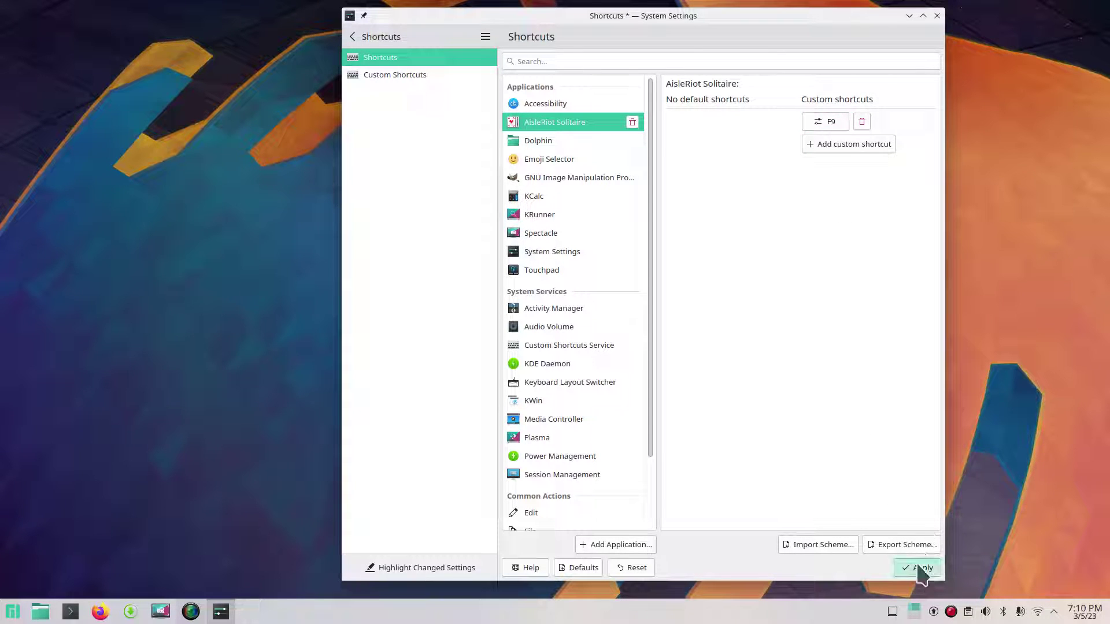
key(F9)
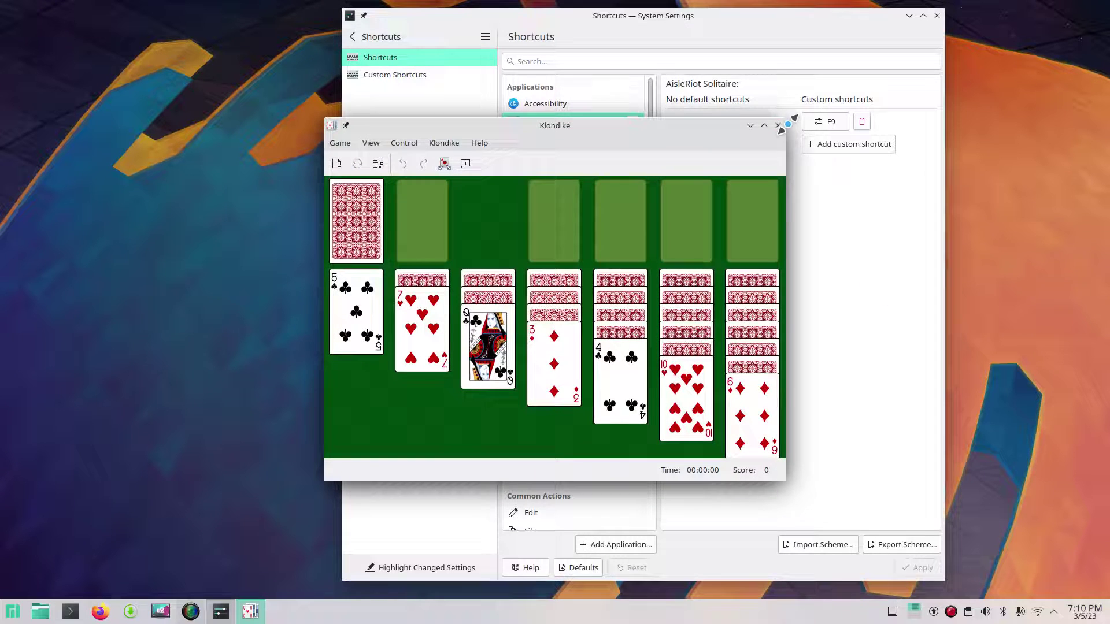
click(779, 126)
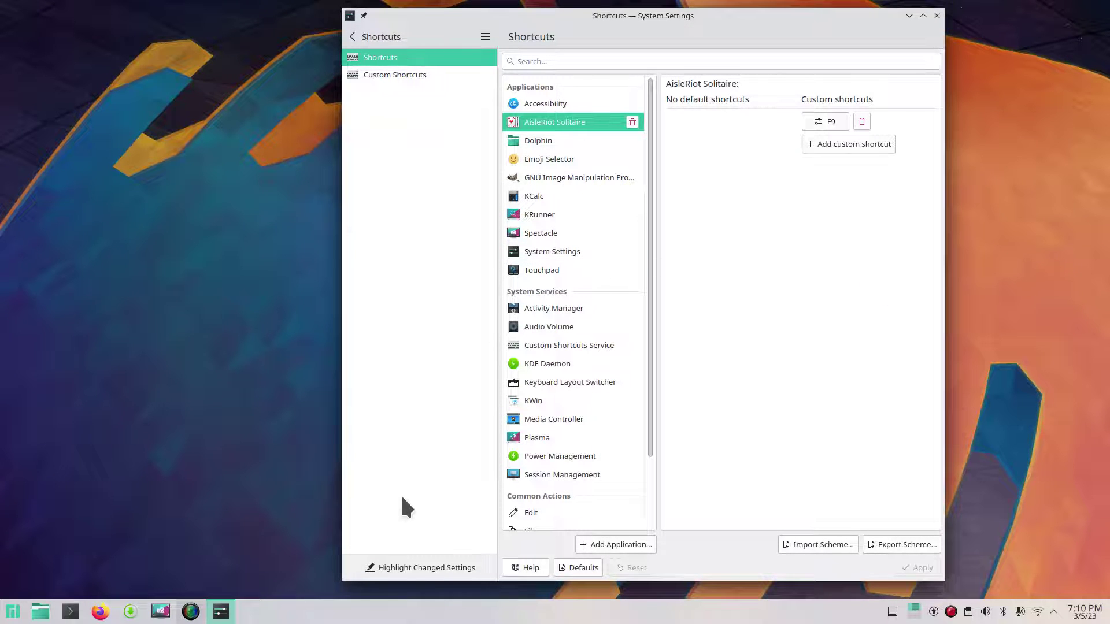
- Browse the launcher's multimedia apps, then add Rhythmbox from Multimedia to the shortcut list
mouse_move(650, 272)
mouse_down()
mouse_move(651, 345)
mouse_move(649, 257)
mouse_up()
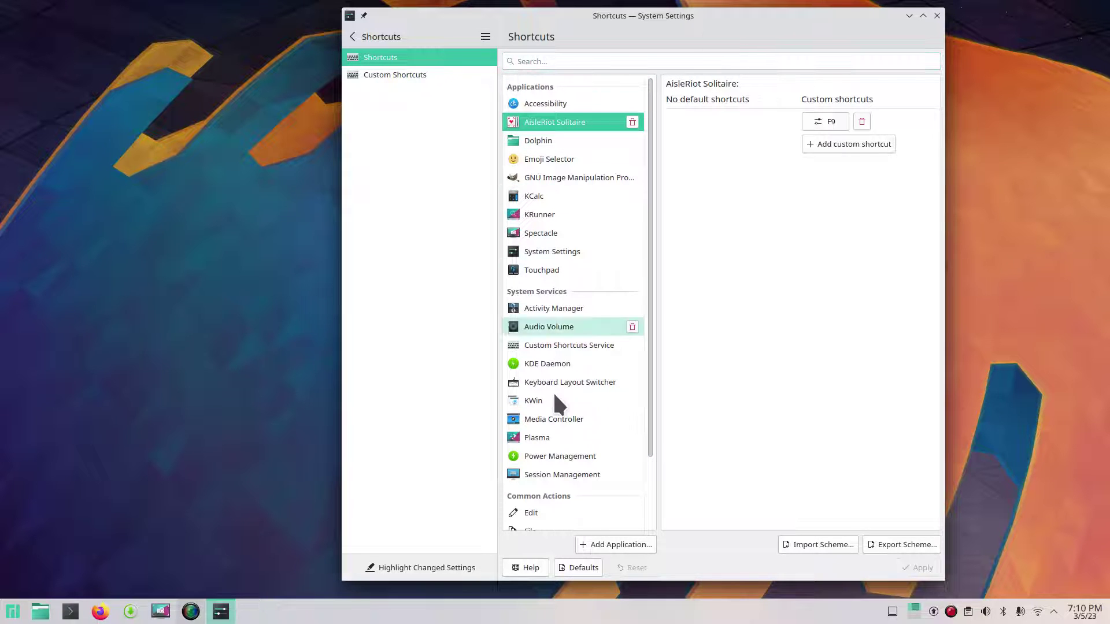
click(12, 611)
mouse_move(46, 423)
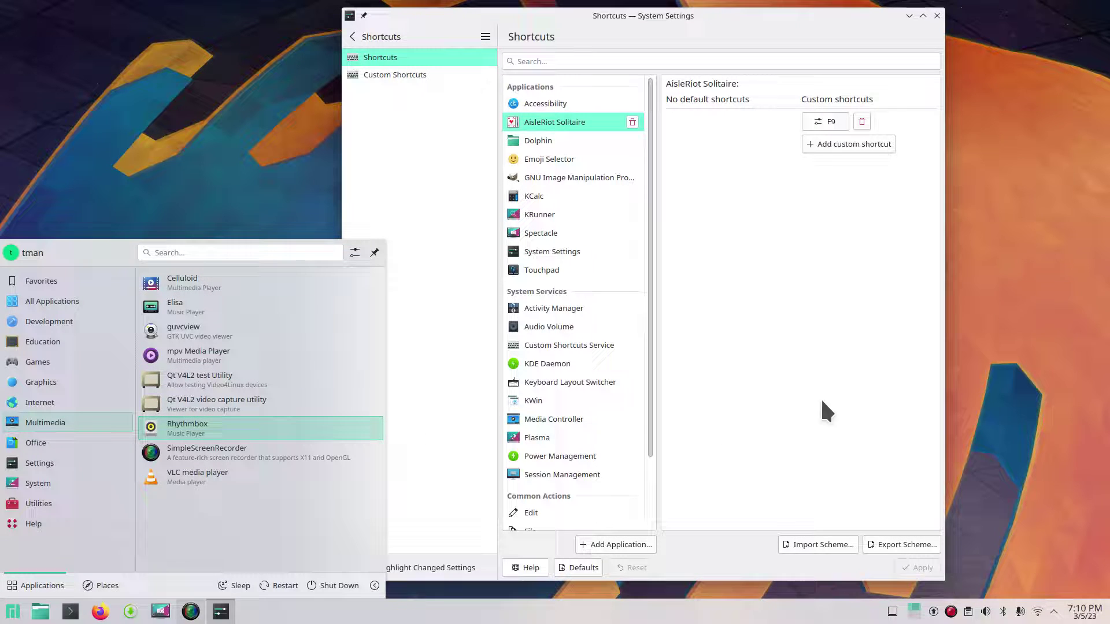
click(611, 544)
click(612, 544)
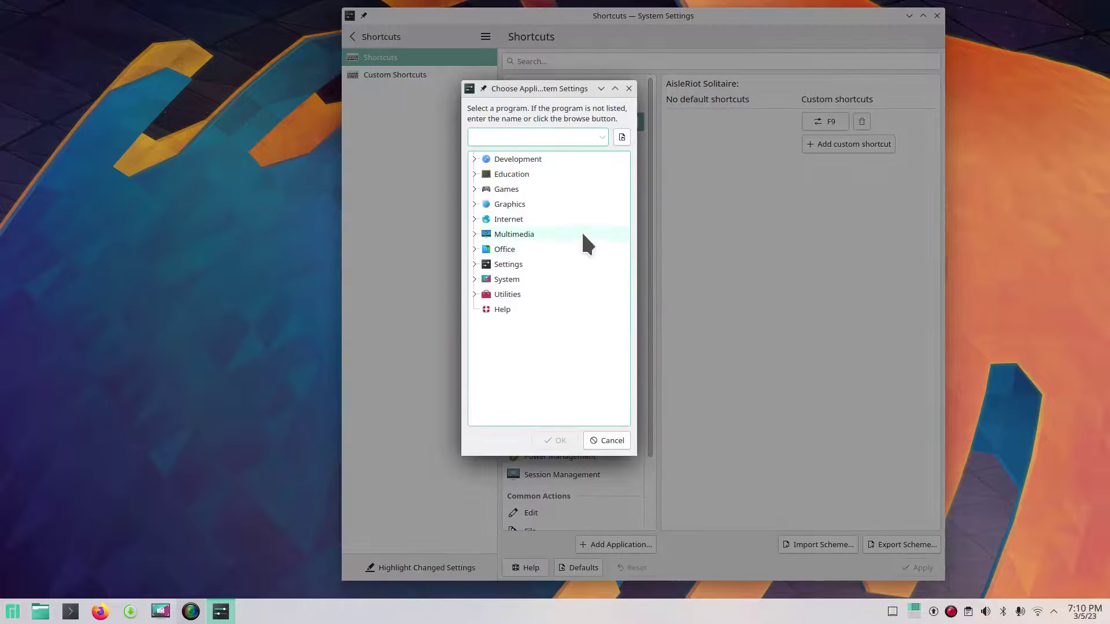
click(474, 235)
click(530, 339)
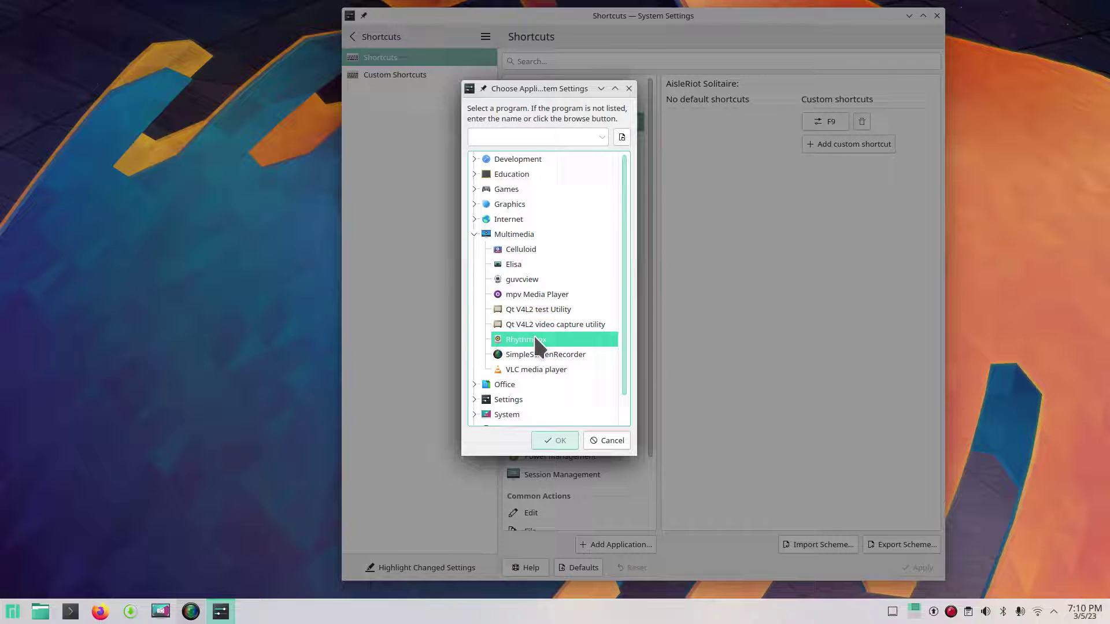
click(557, 440)
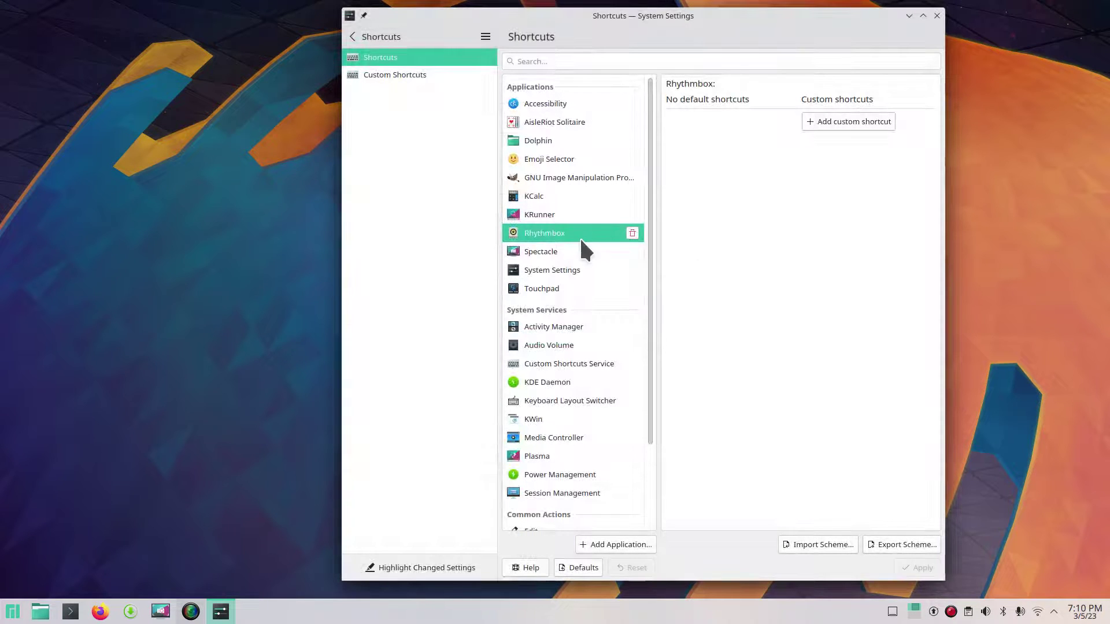
- Give Rhythmbox the custom shortcut F8, apply, and test that F8 opens Rhythmbox
click(860, 125)
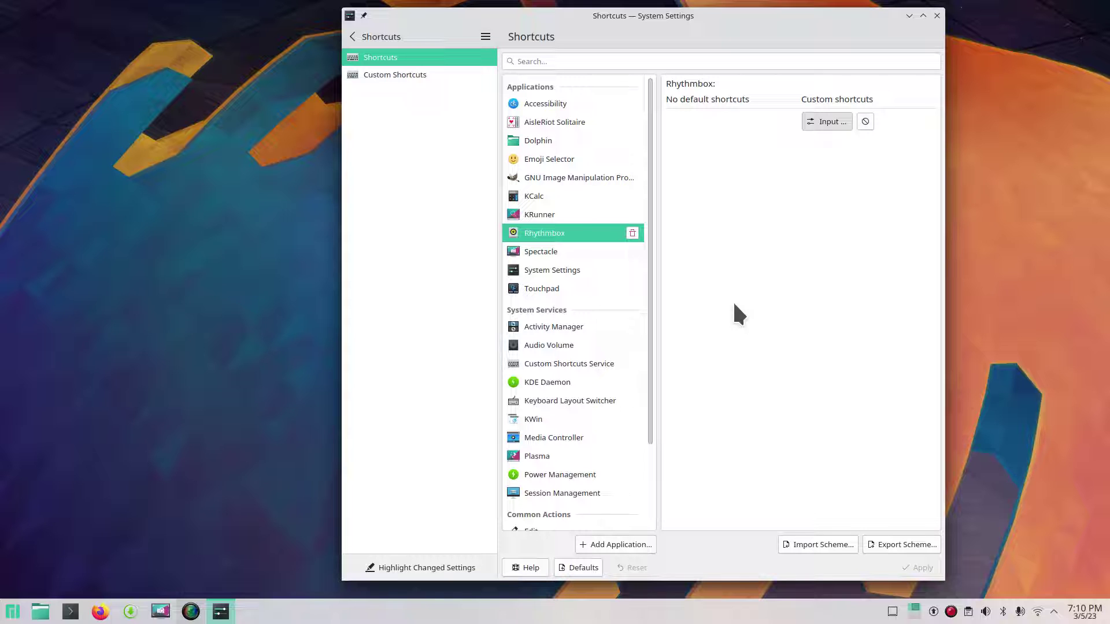
key(F8)
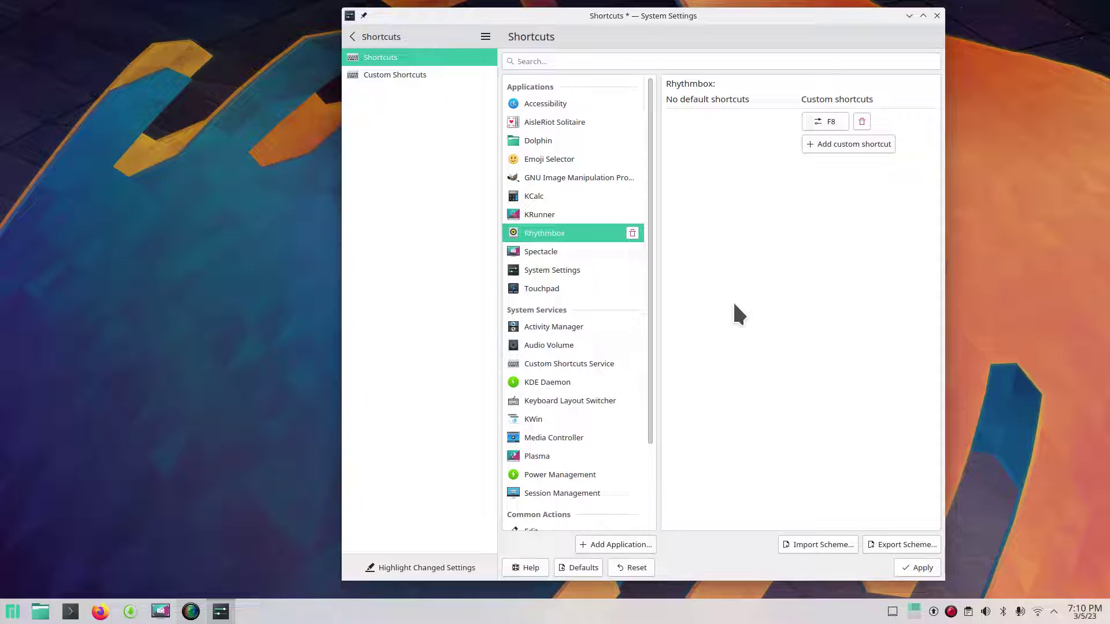
click(918, 568)
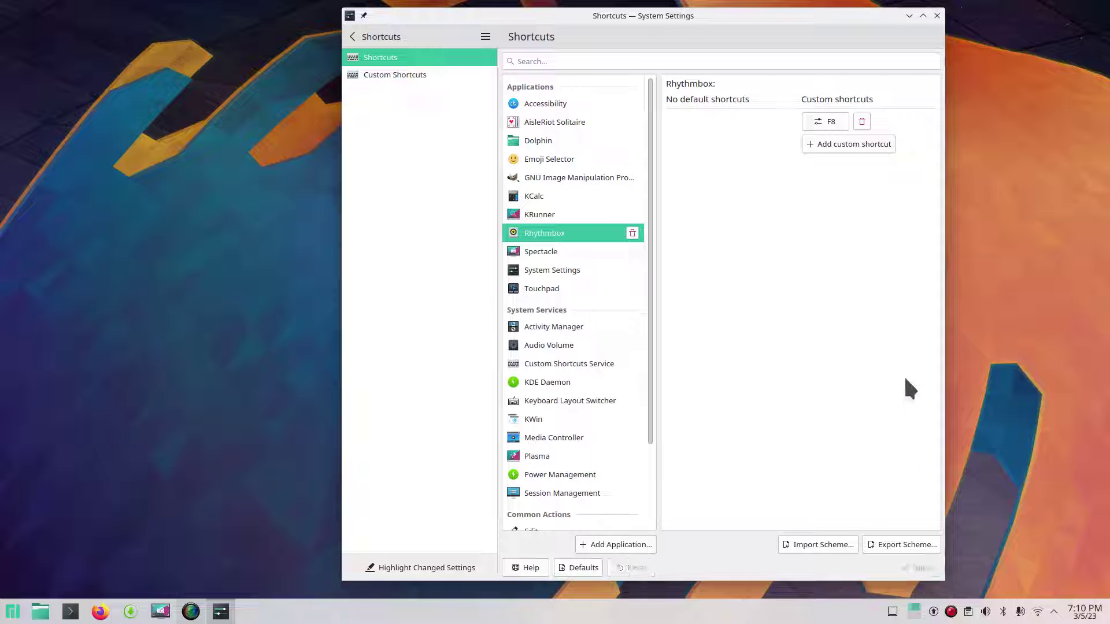
key(F8)
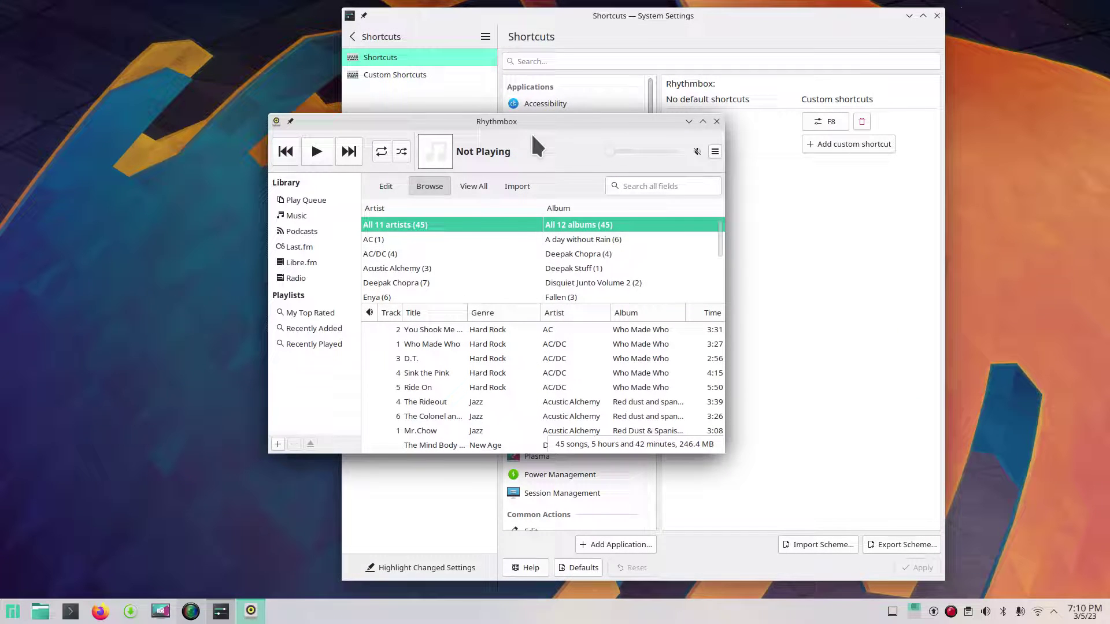
click(717, 121)
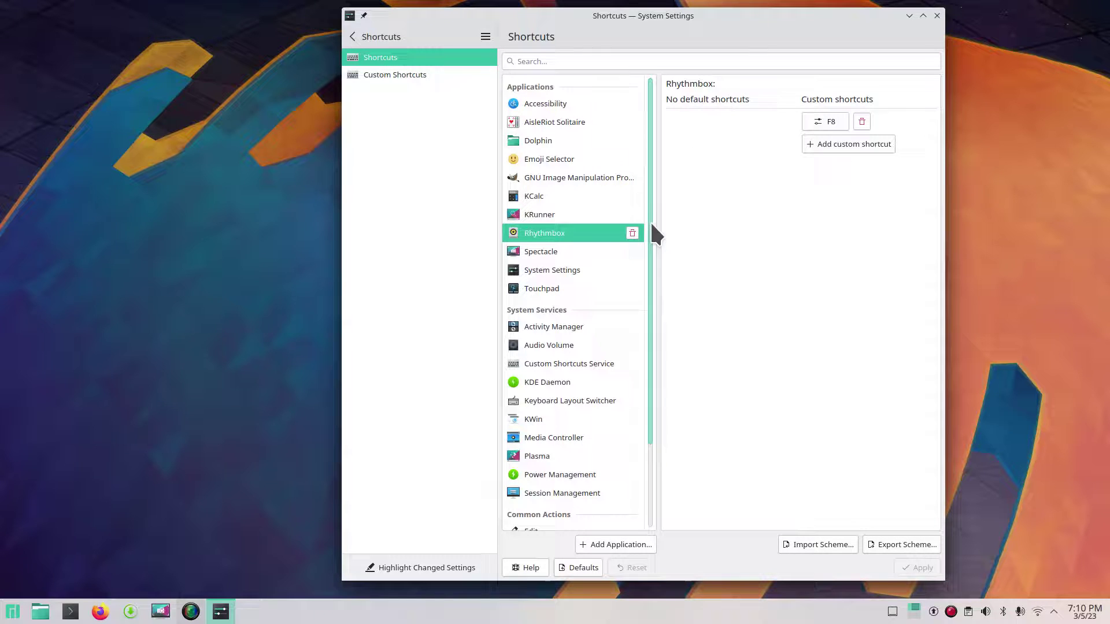
- Unpin Spectacle from the taskbar via its context menu
scroll(649, 272, down, 2)
scroll(653, 220, up, 2)
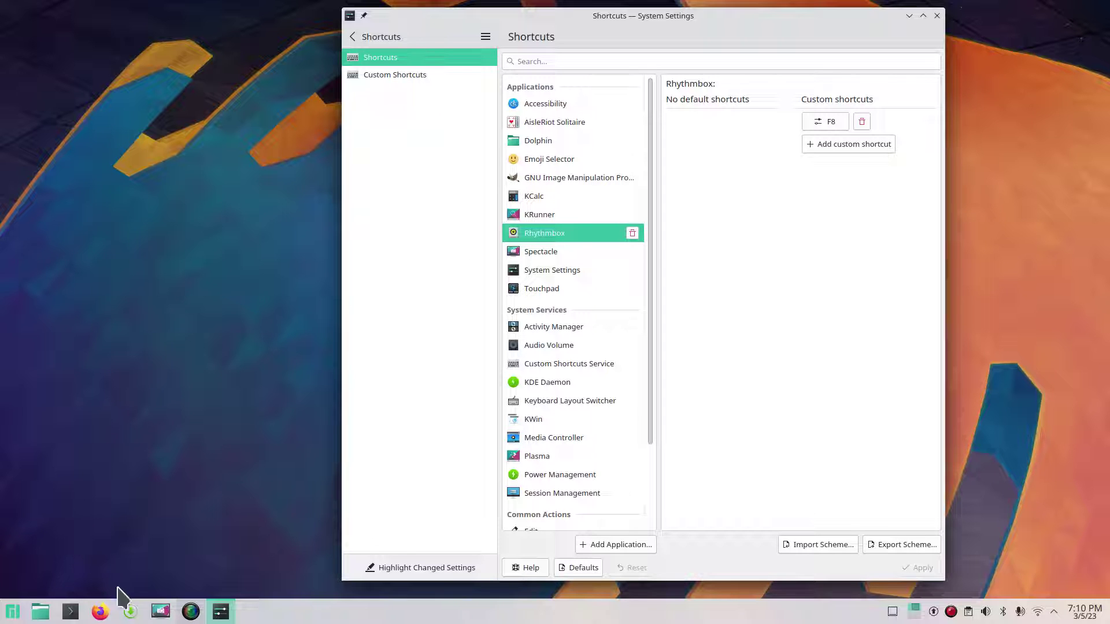
right_click(162, 614)
click(162, 588)
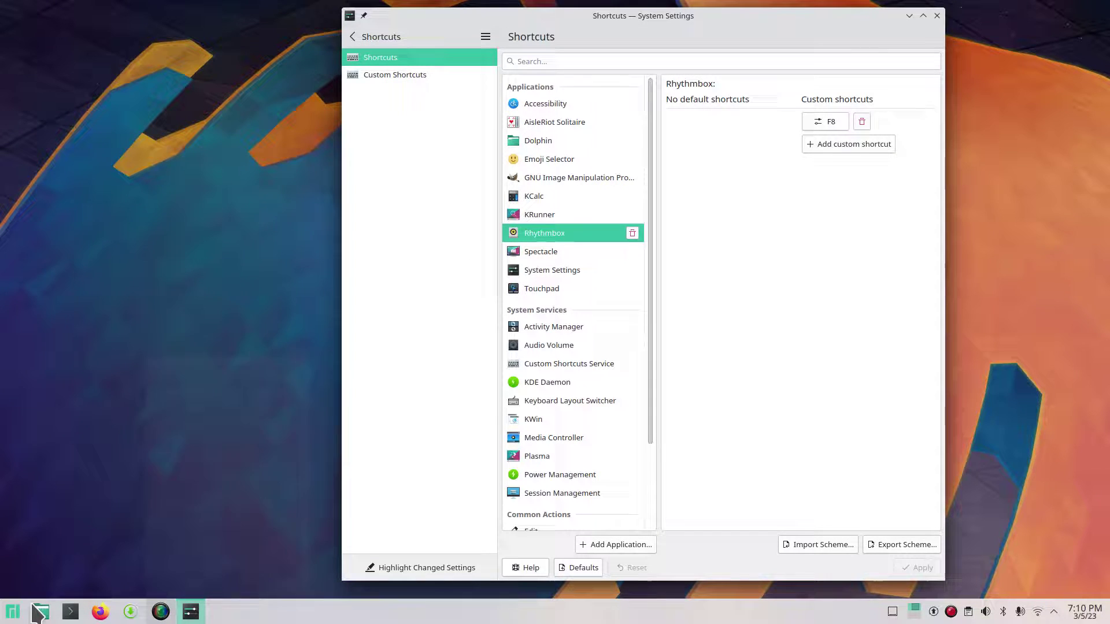
- Search 'scr' in the launcher and pin Spectacle back to the Task Manager
click(13, 615)
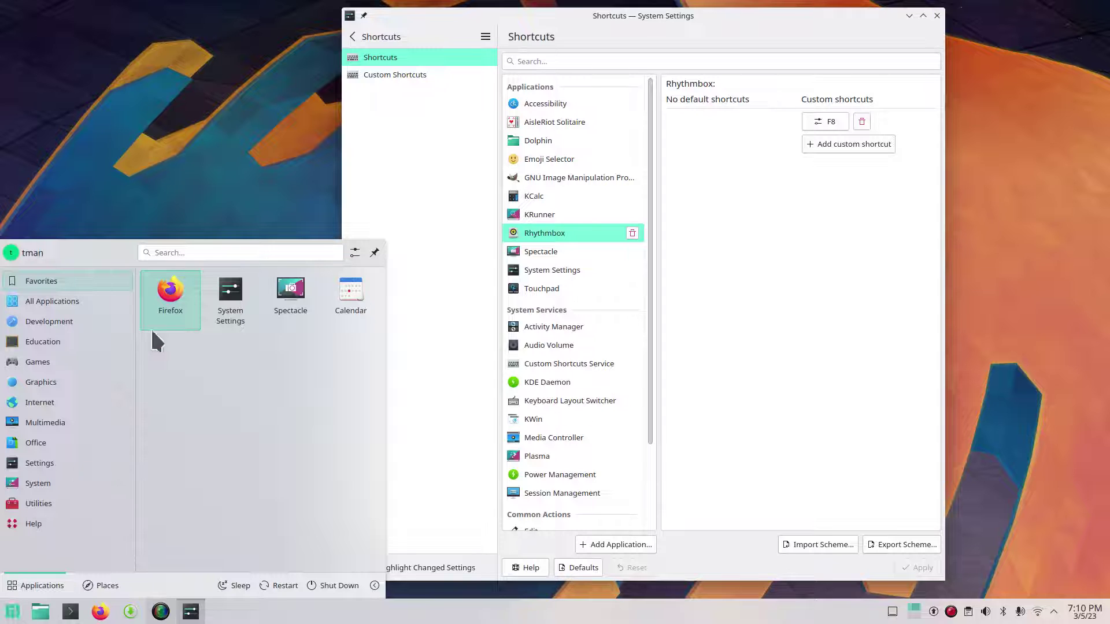
text(scr)
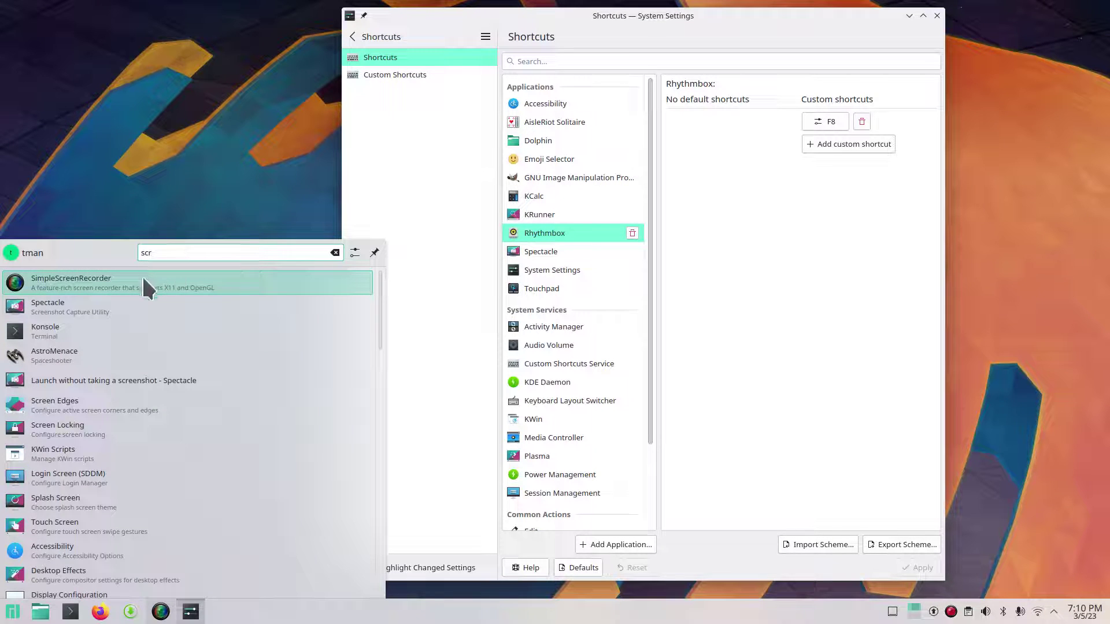
right_click(52, 303)
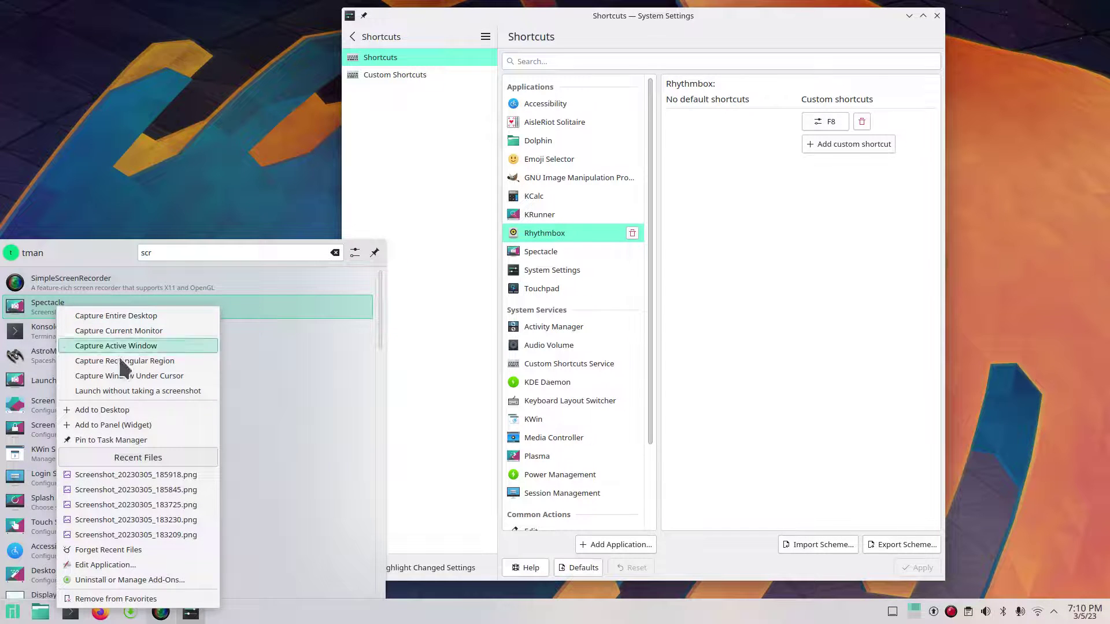
click(128, 438)
click(441, 507)
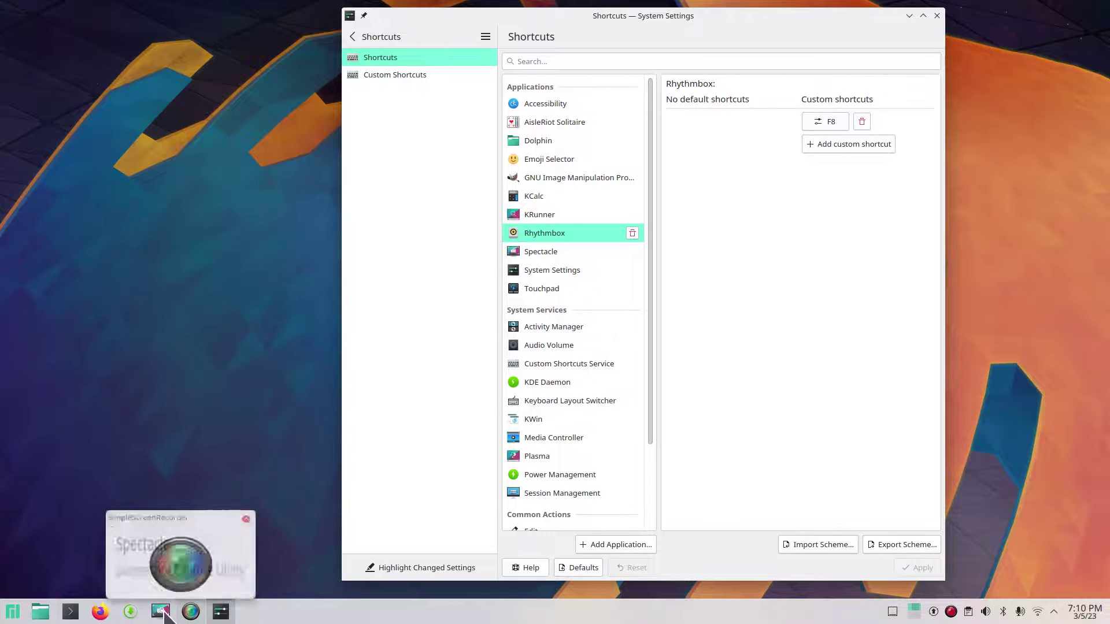
- Save the current Spectacle window screenshot to the Desktop as Screenshot_20230305_191101.png
click(162, 616)
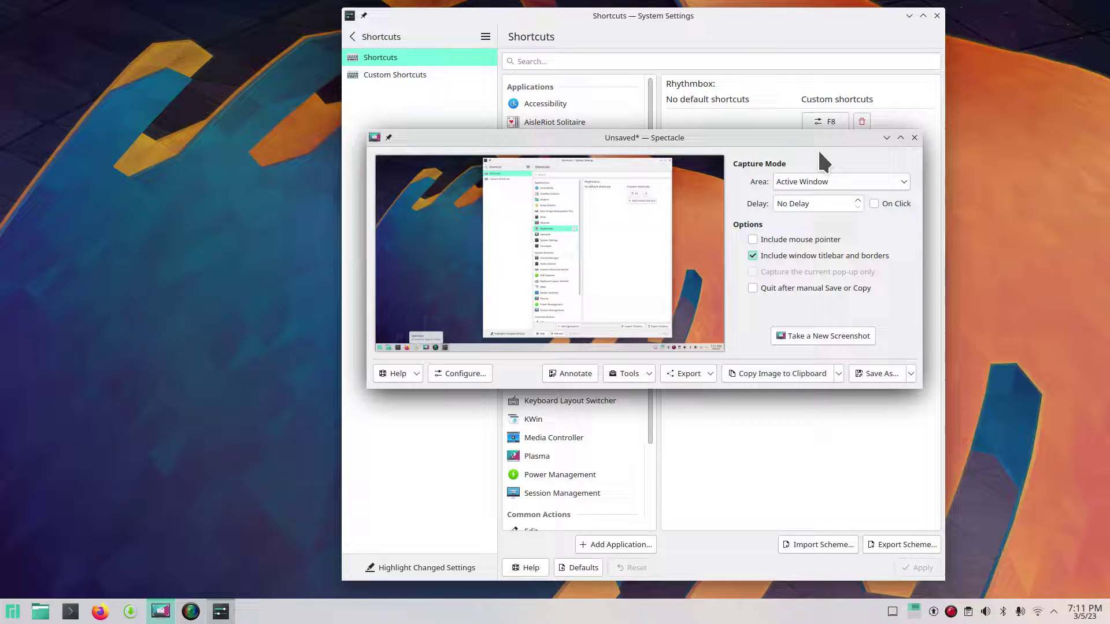
drag(818, 148, 645, 148)
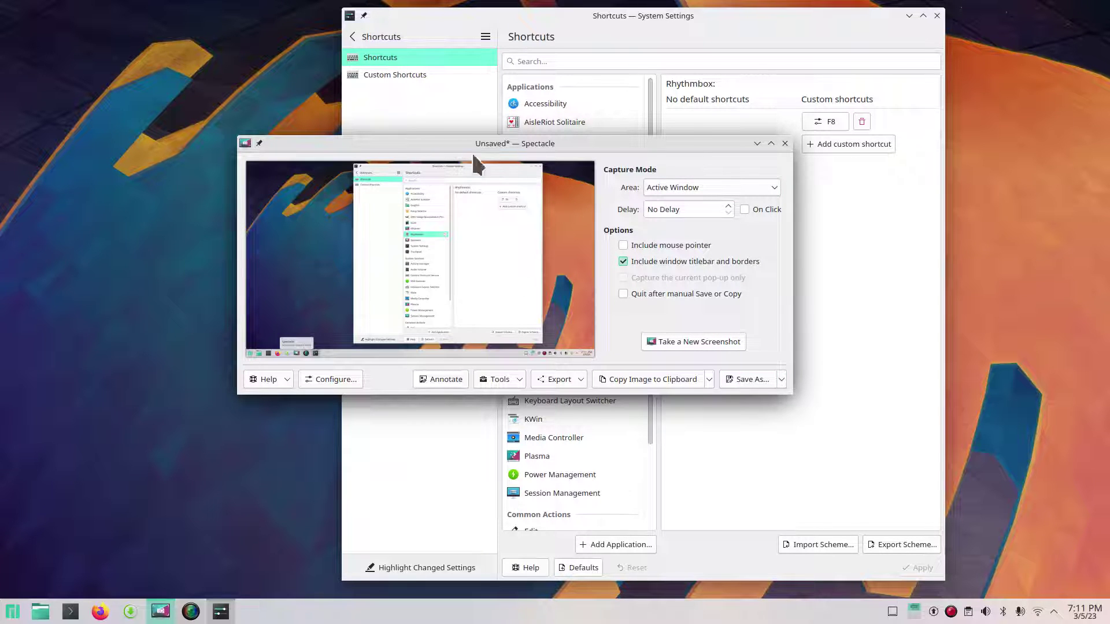
click(745, 378)
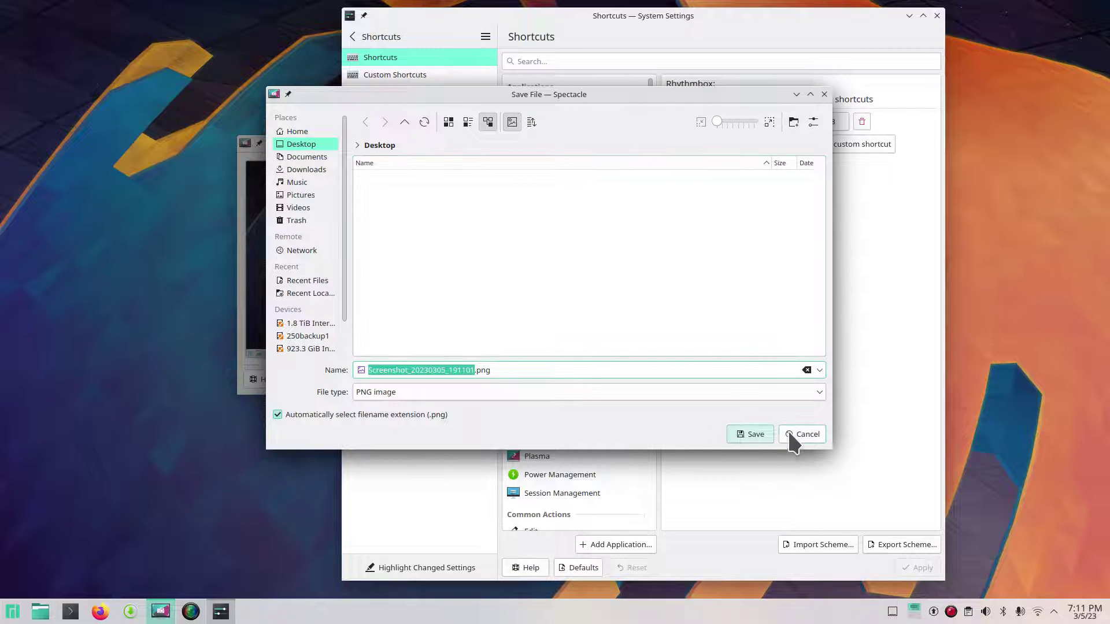
click(750, 434)
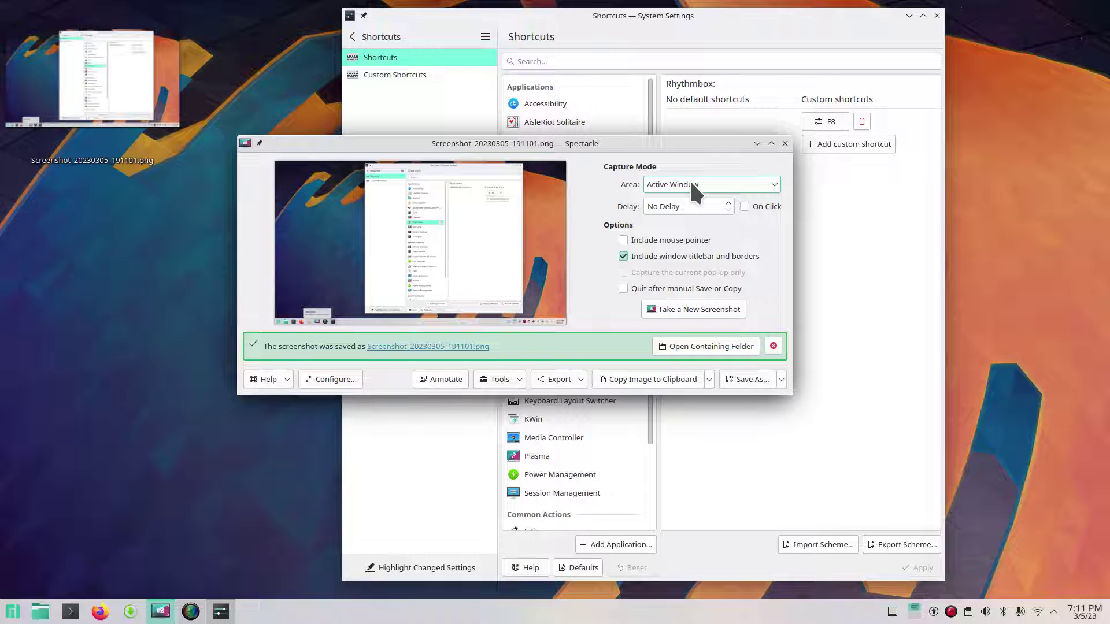
- Take a new window screenshot, save it to the Desktop as Screenshot_20230305_191122.png, and close both apps
click(683, 307)
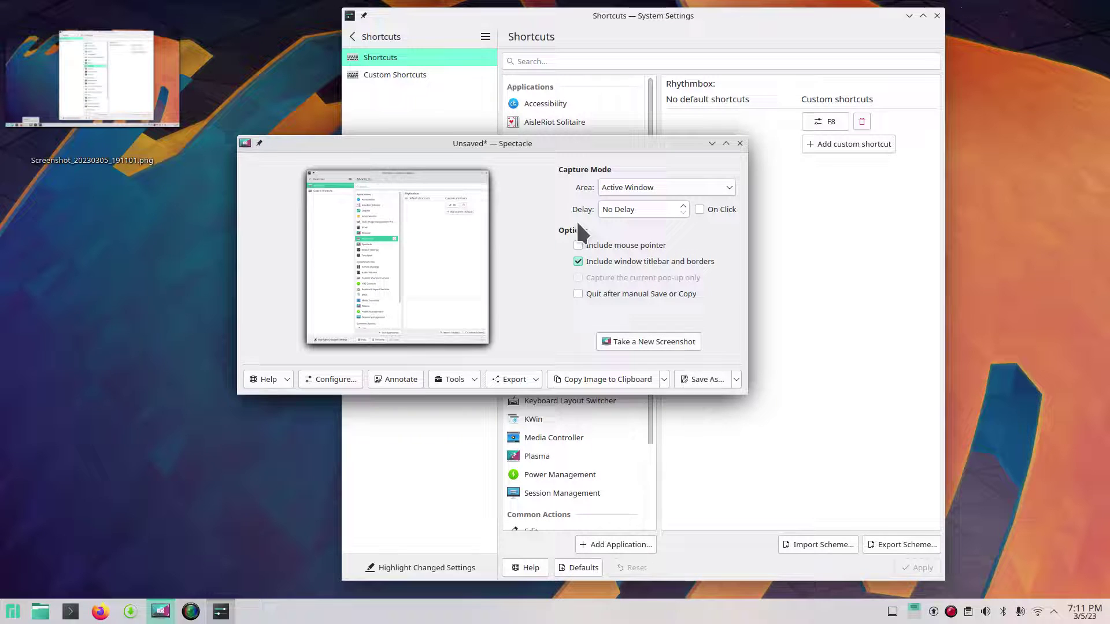
drag(540, 142, 699, 157)
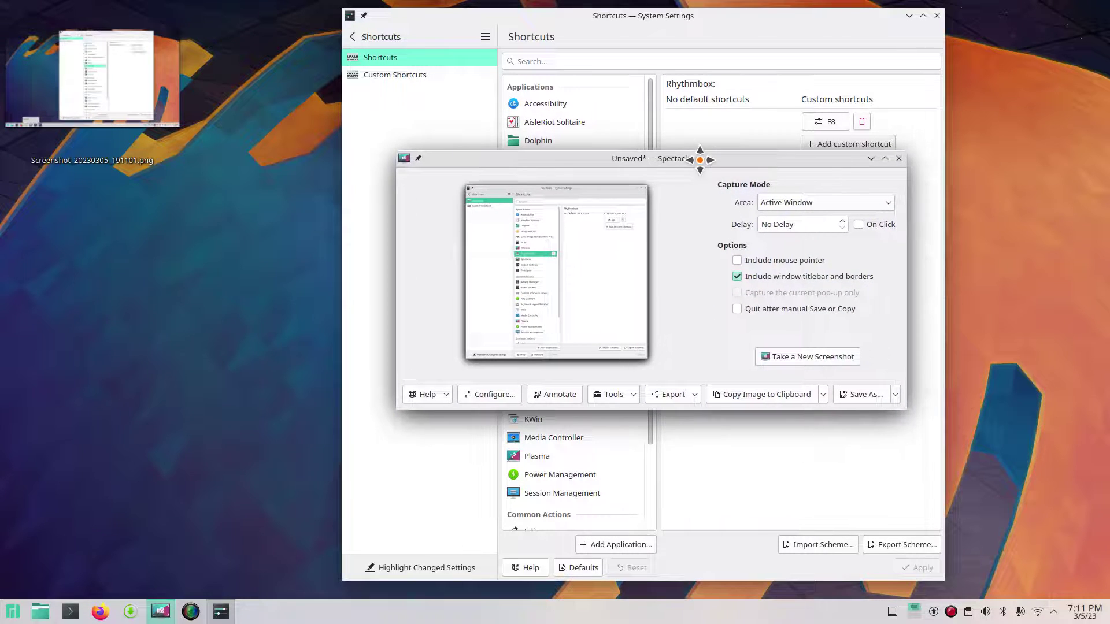
click(861, 394)
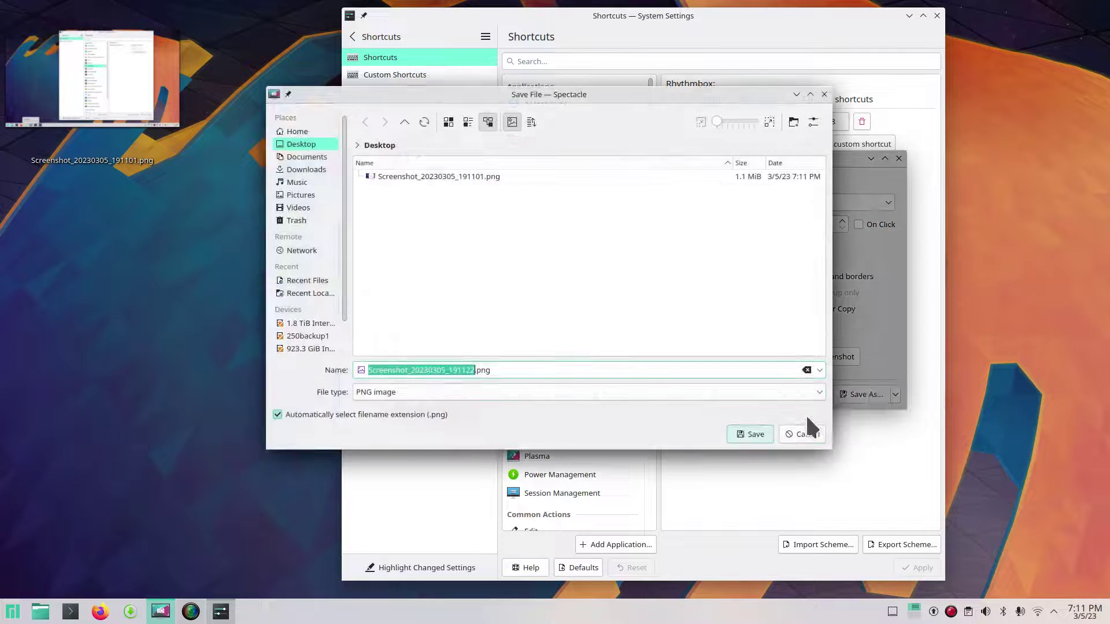
click(749, 434)
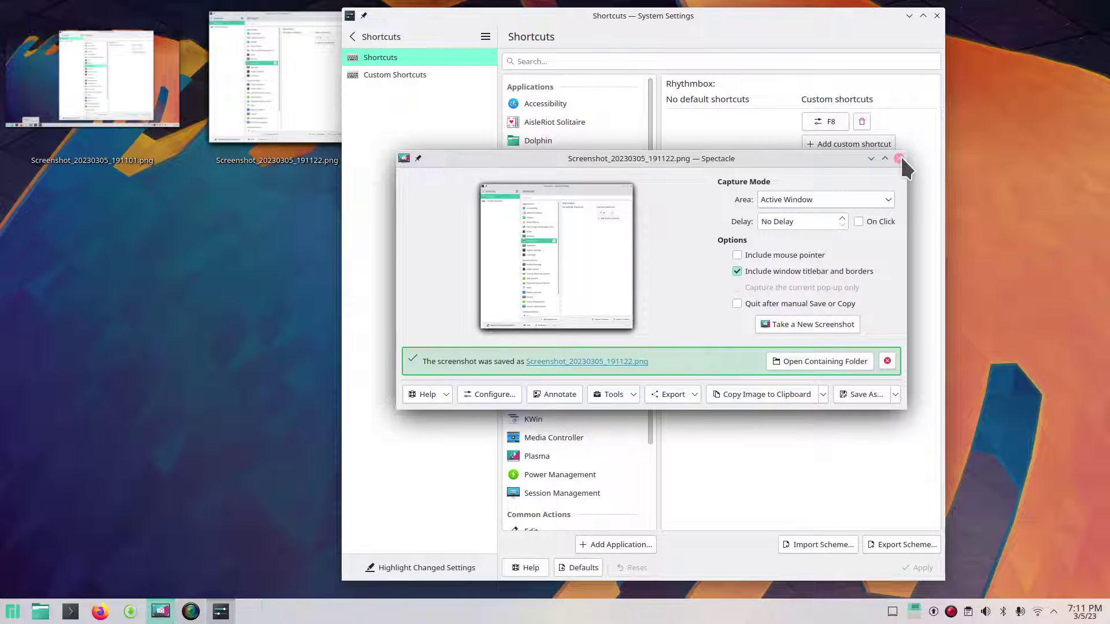
click(900, 158)
click(937, 16)
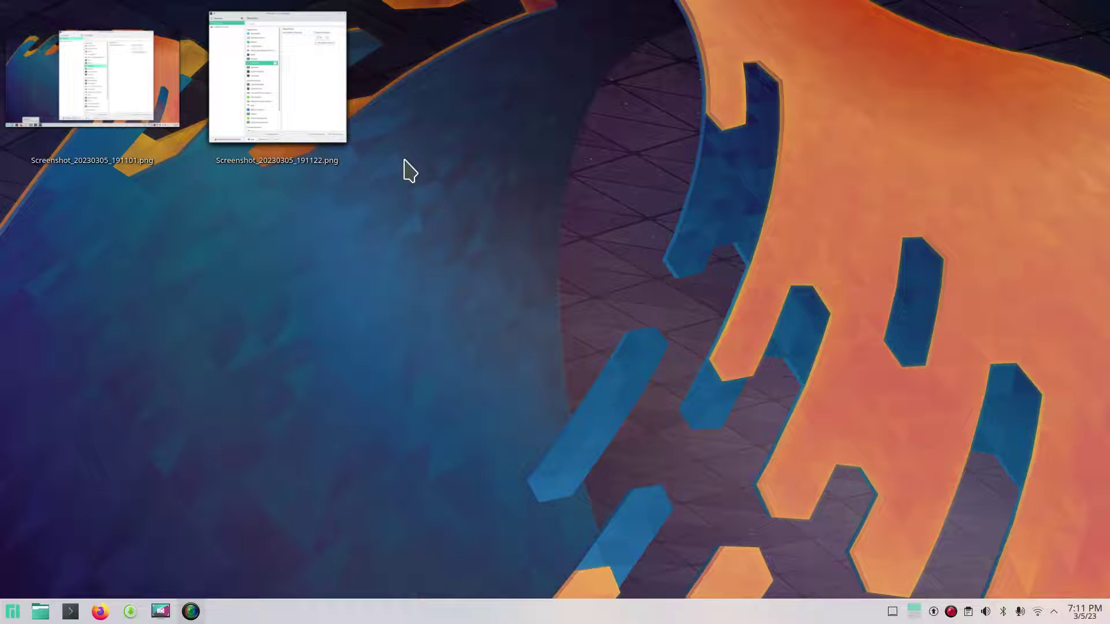
- View Screenshot_20230305_191122.png in Gwenview at about 217%, panned to the Custom shortcuts column
double_click(303, 90)
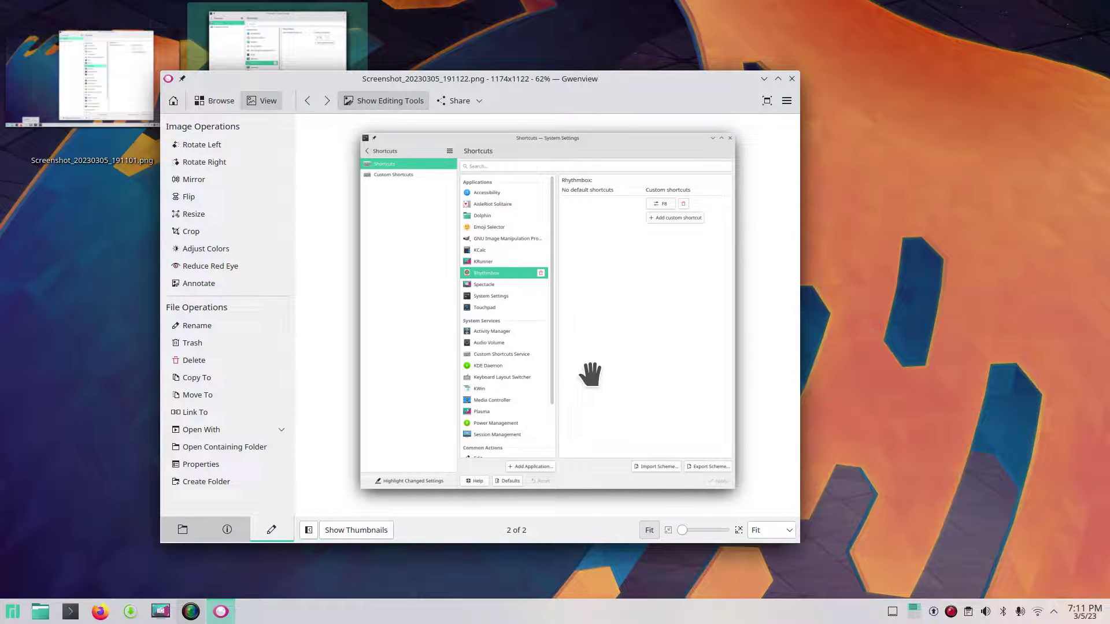
scroll(595, 375, up, 2)
scroll(599, 354, down, 1)
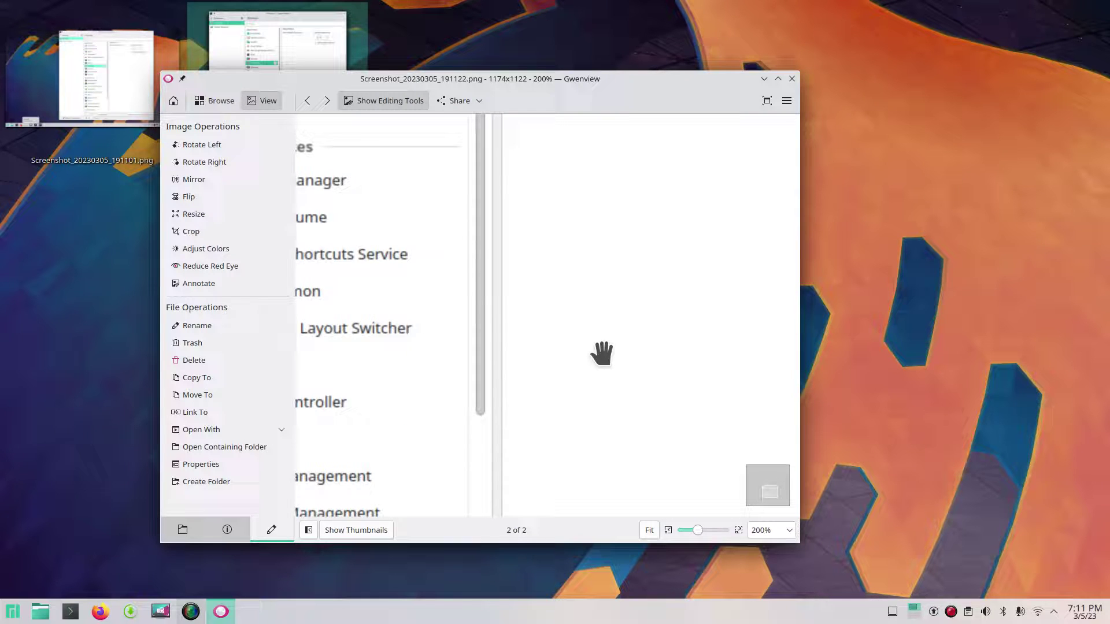
scroll(601, 353, up, 5)
scroll(610, 346, up, 2)
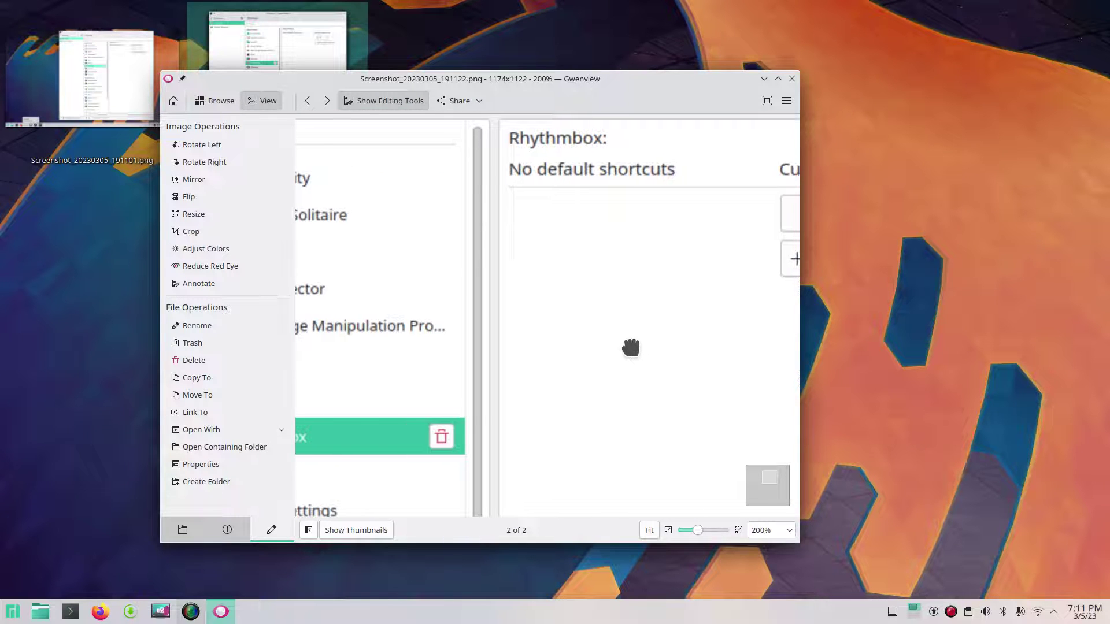
drag(630, 347, 774, 351)
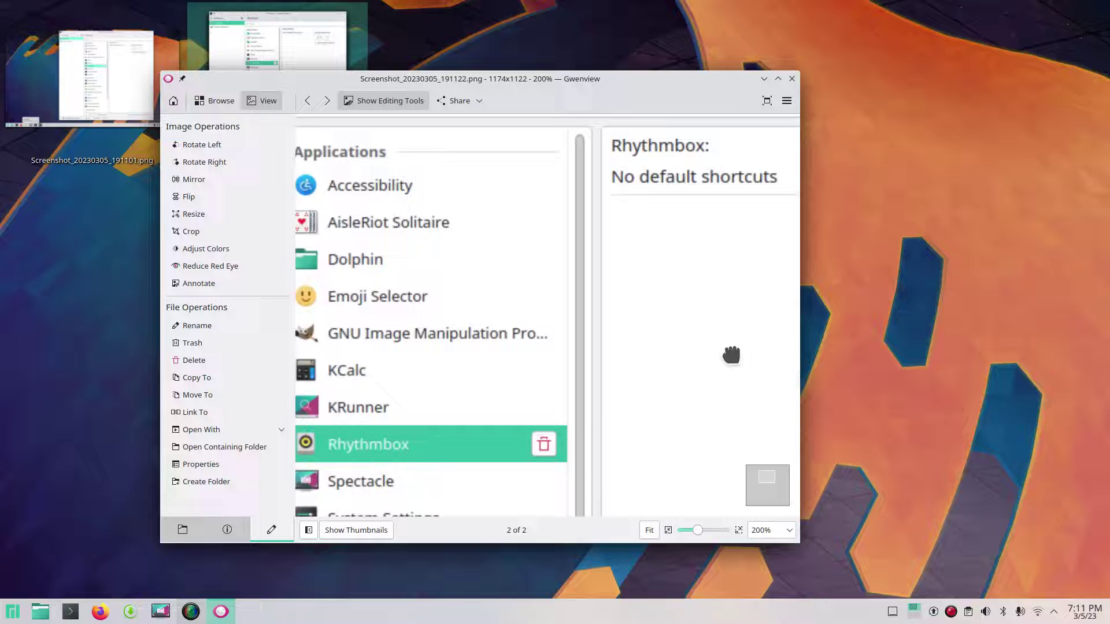
drag(731, 354, 536, 367)
scroll(560, 364, down, 5)
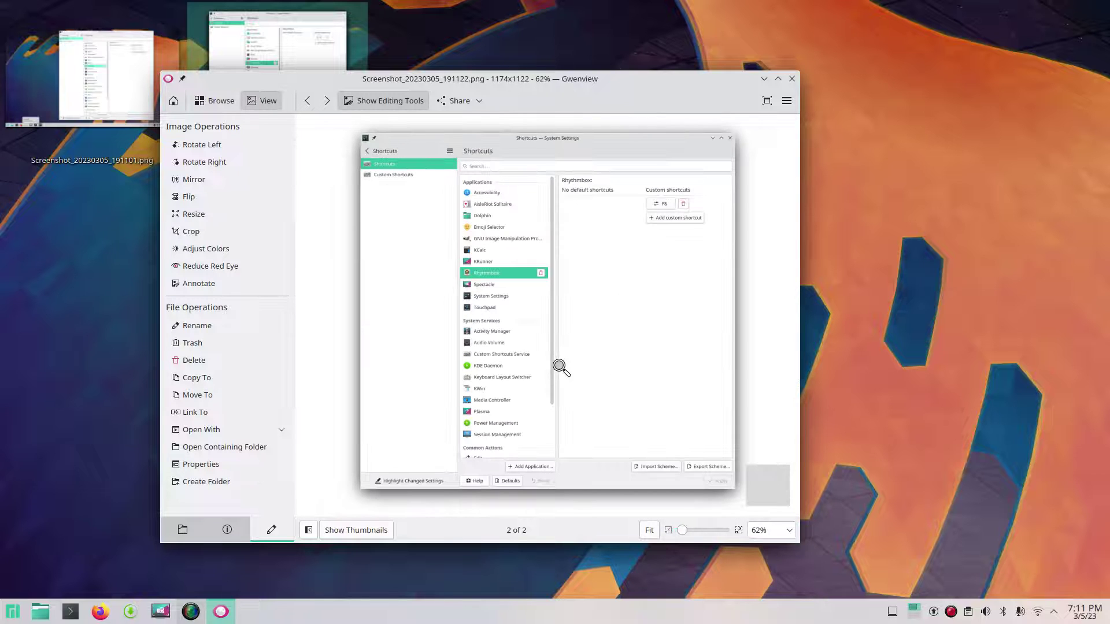
mouse_move(684, 530)
mouse_down()
mouse_move(701, 531)
mouse_move(684, 532)
mouse_up()
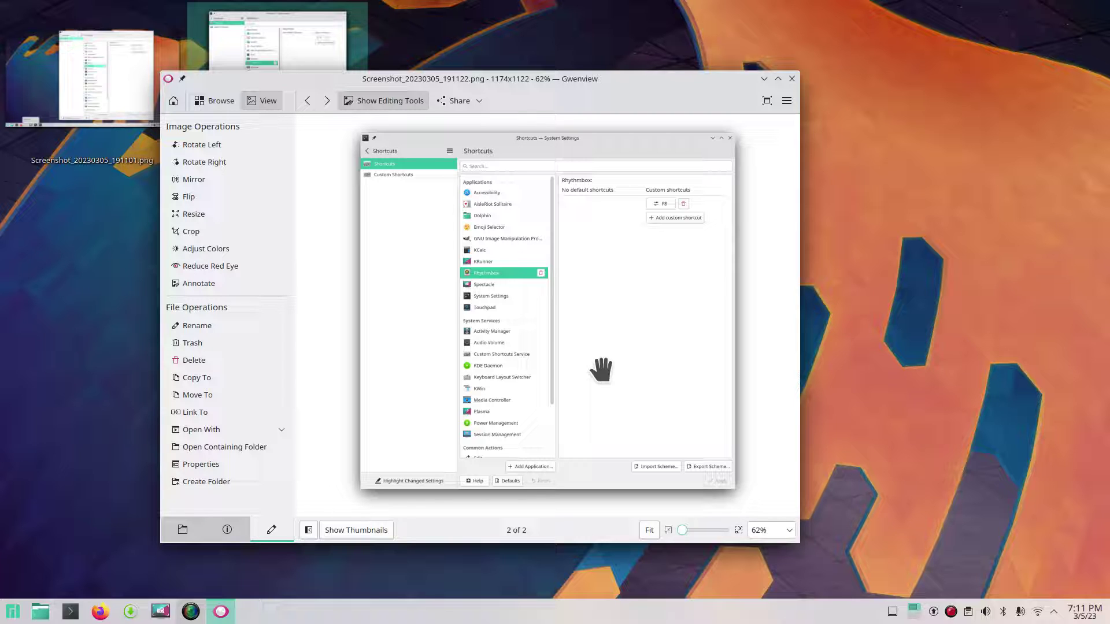
scroll(607, 362, up, 3)
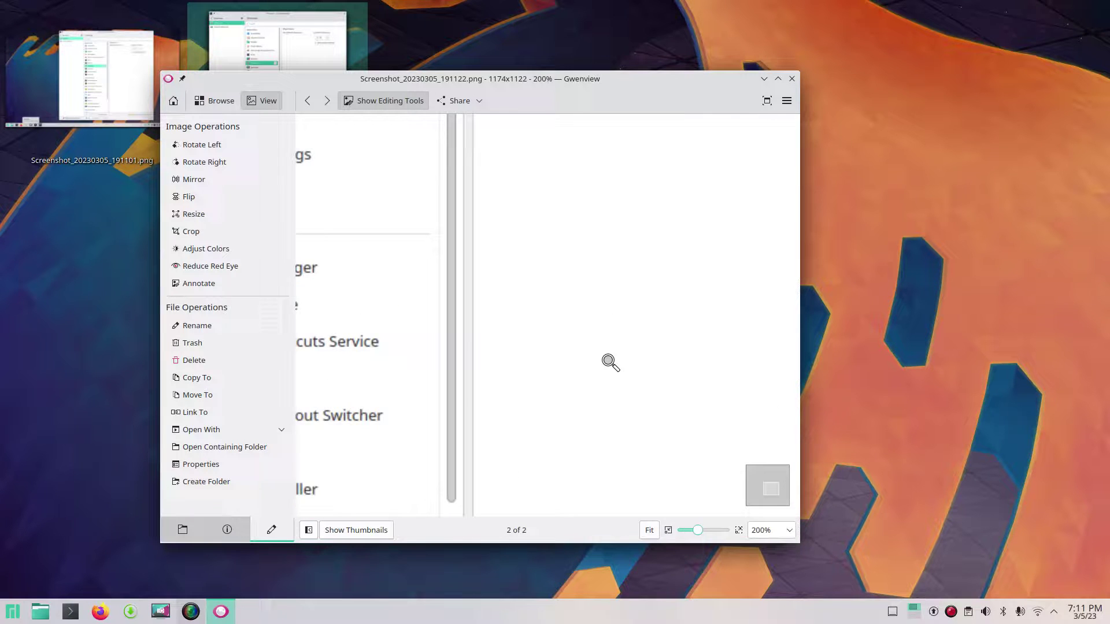
scroll(607, 362, down, 3)
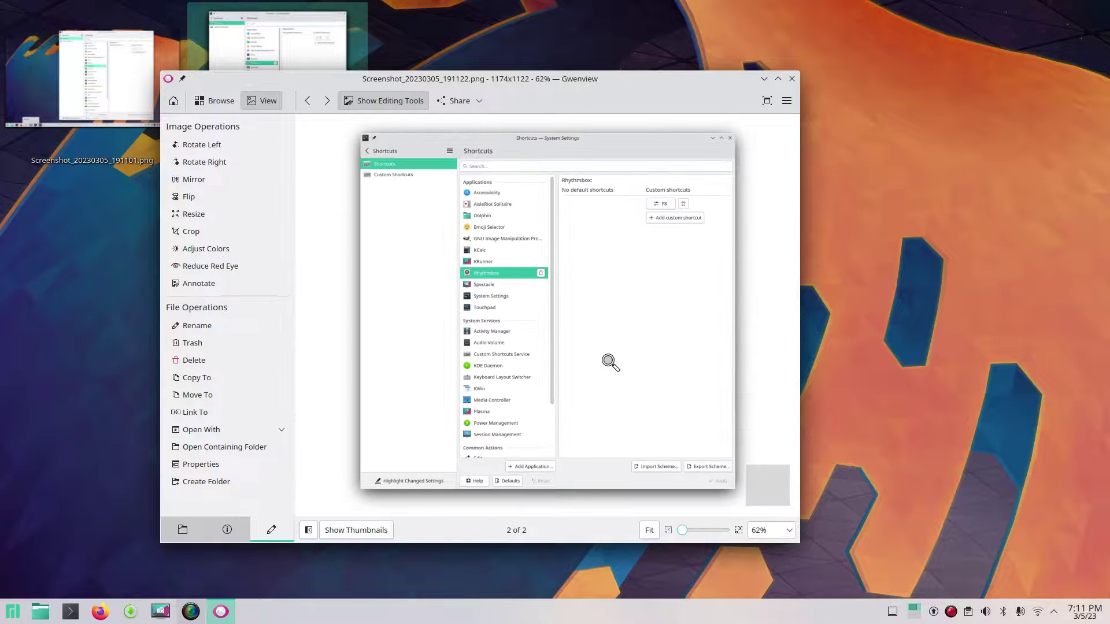
click(792, 78)
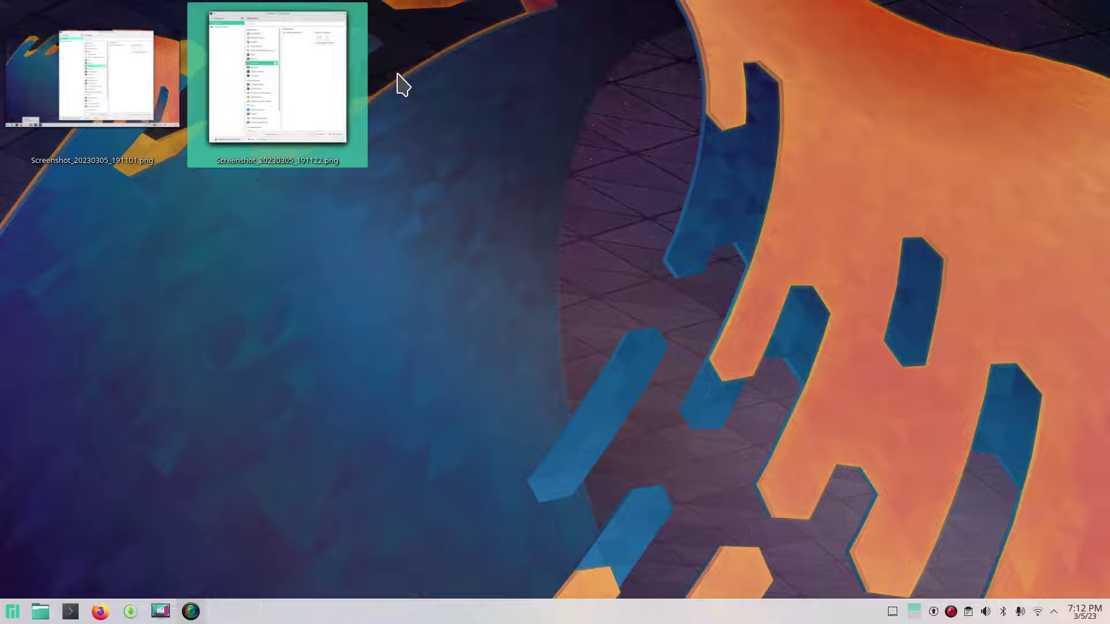
- Open Screenshot_20230305_191101.png from the desktop and zoom its view to 71%
double_click(124, 78)
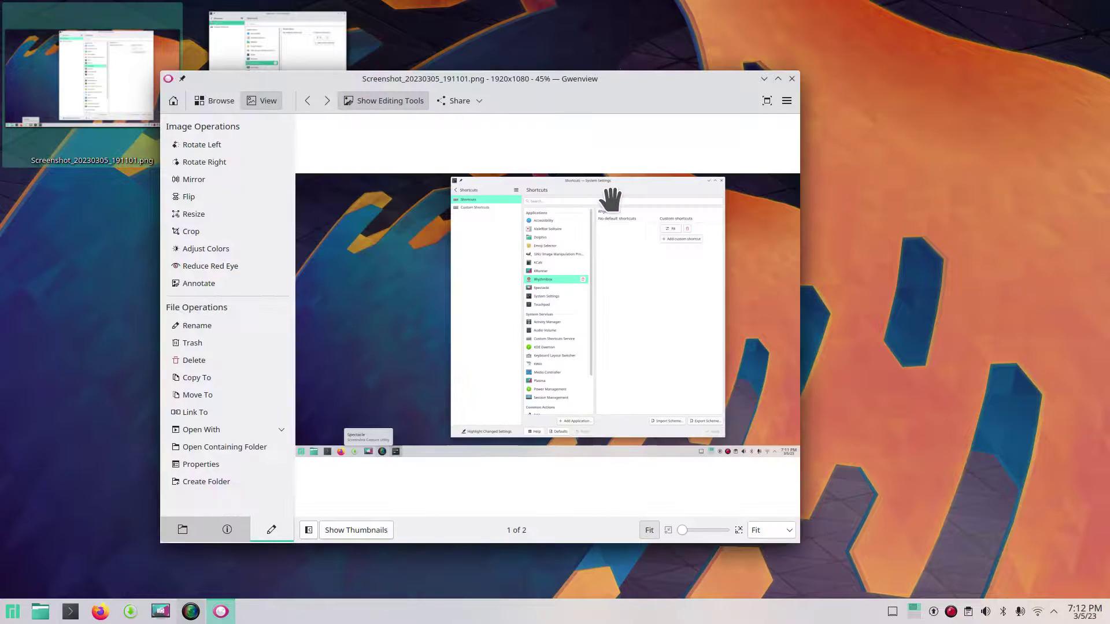
scroll(640, 352, up, 2)
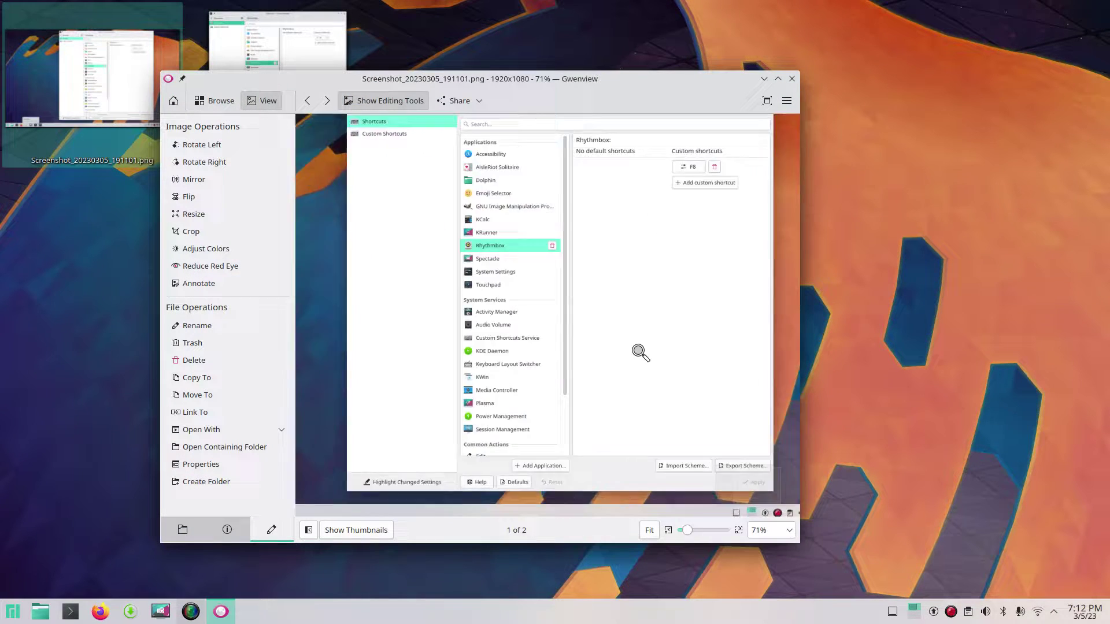
scroll(651, 312, down, 1)
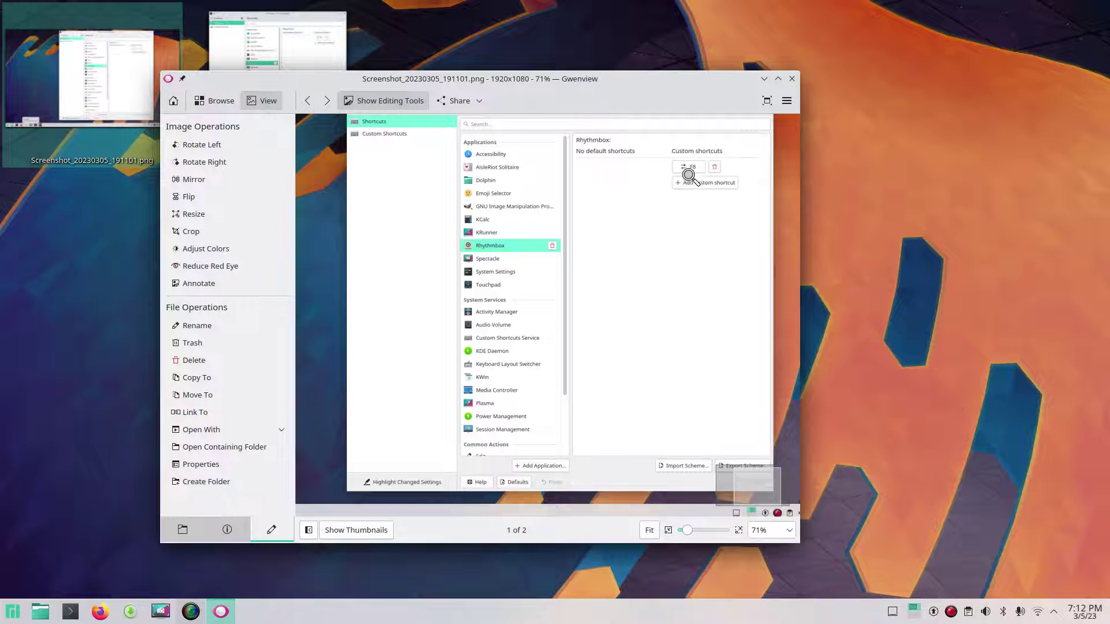
- Close Gwenview and compare both screenshots' Properties dialogs side by side
click(792, 79)
right_click(304, 70)
click(358, 260)
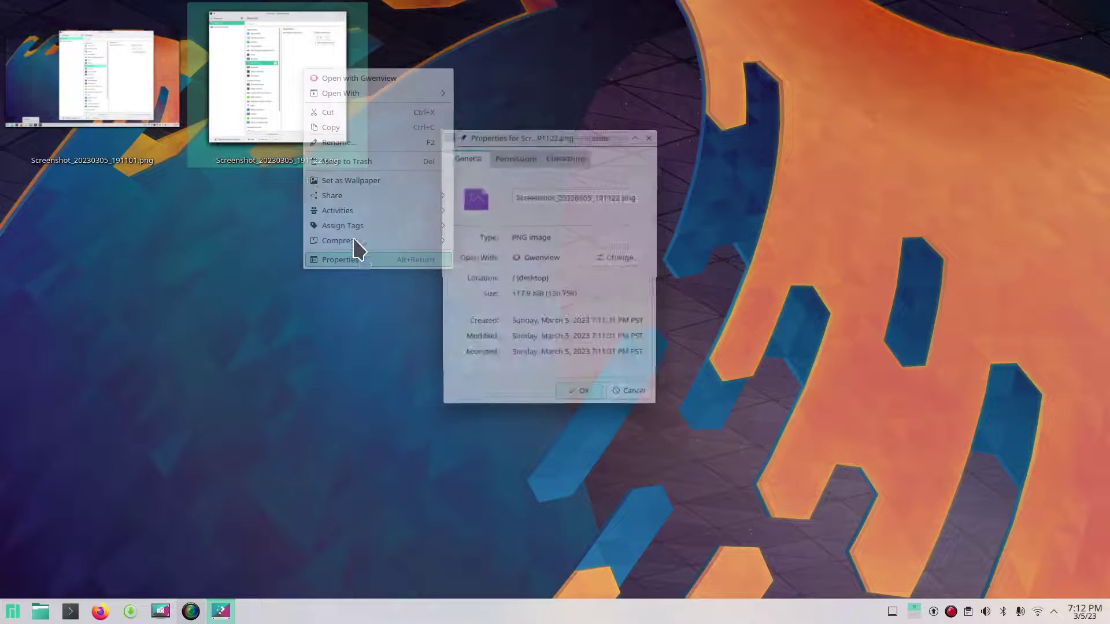
right_click(106, 78)
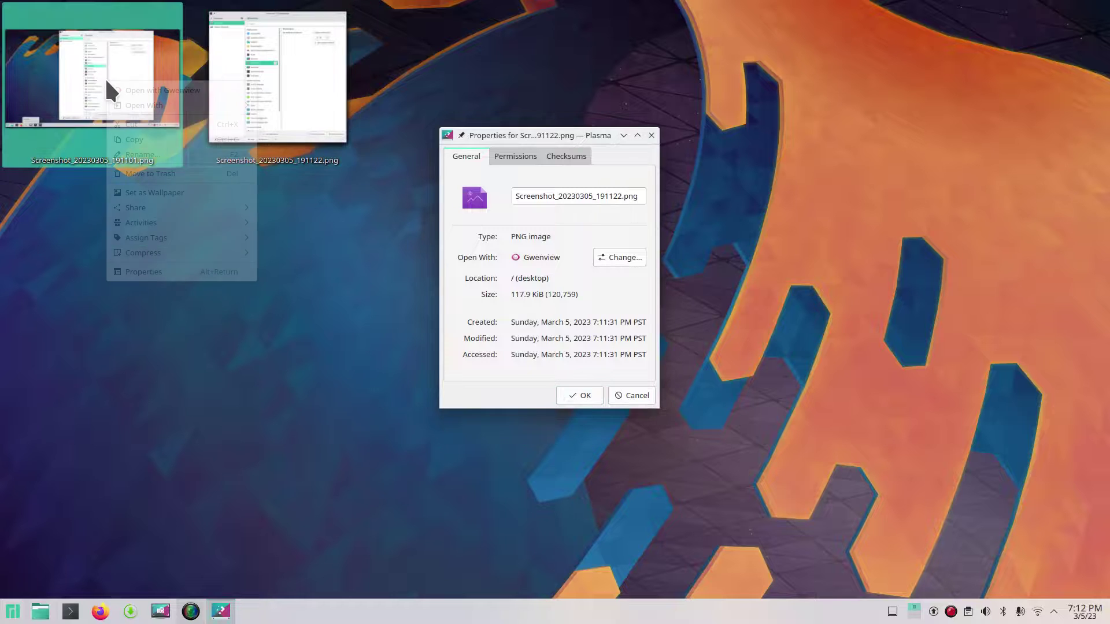
click(173, 272)
drag(522, 136, 784, 126)
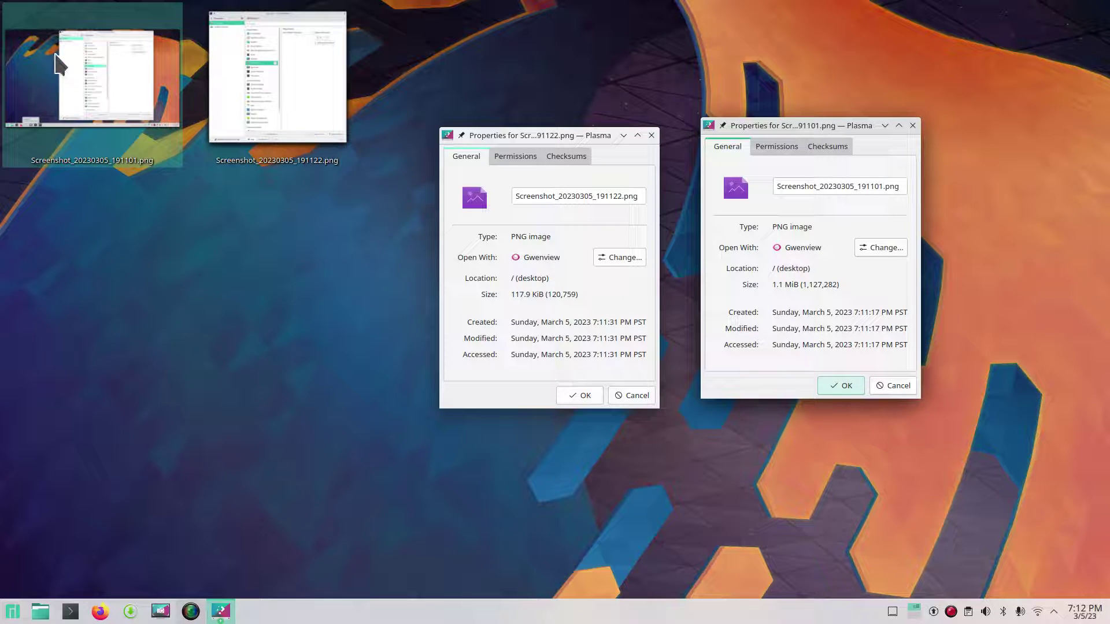
click(913, 126)
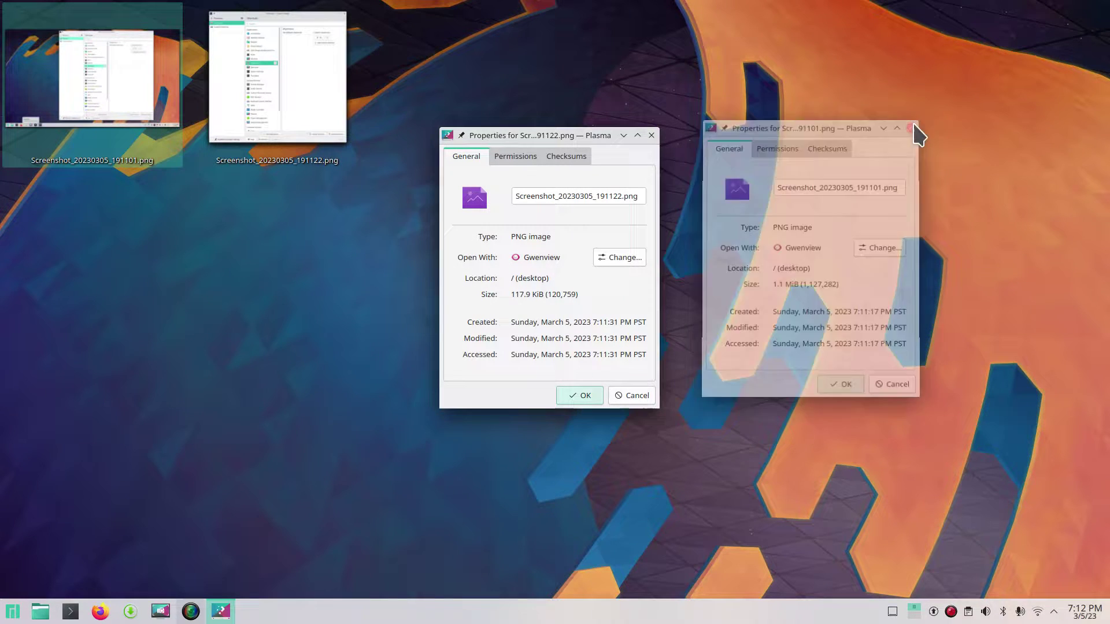
click(651, 135)
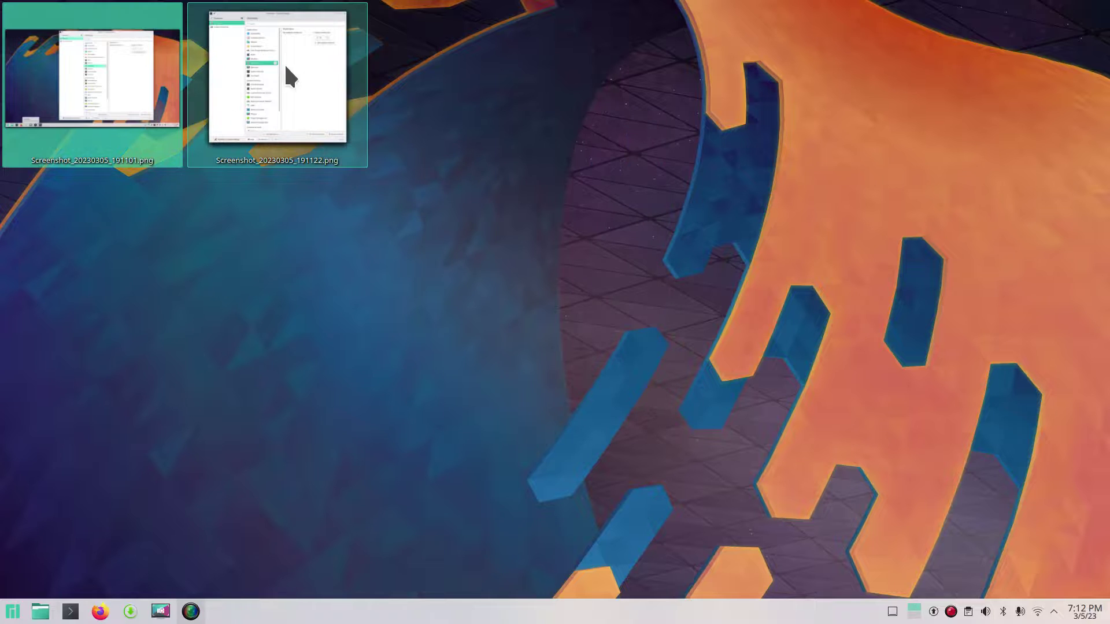
- Delete Screenshot_20230305_191101.png and move Screenshot_20230305_191122.png into the first desktop slot
double_click(289, 65)
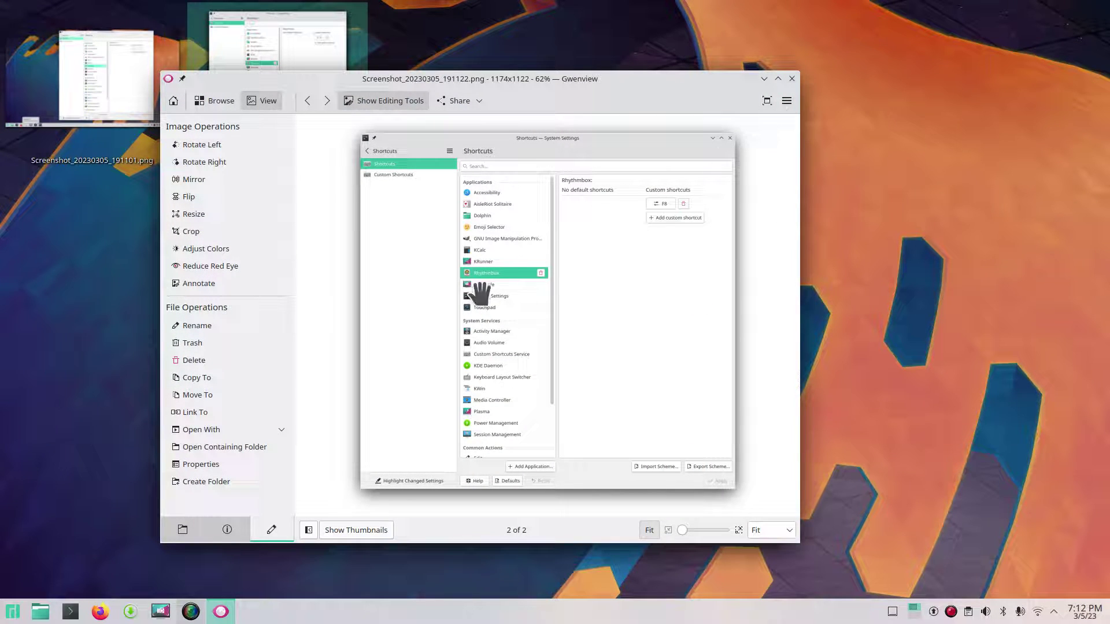
click(793, 80)
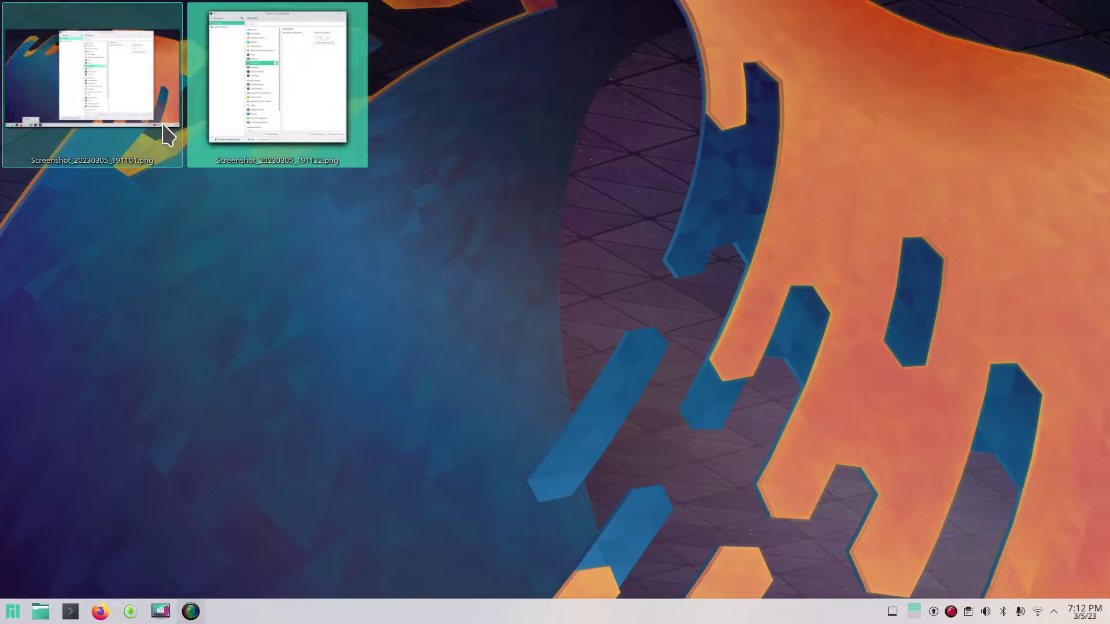
click(106, 88)
key(Delete)
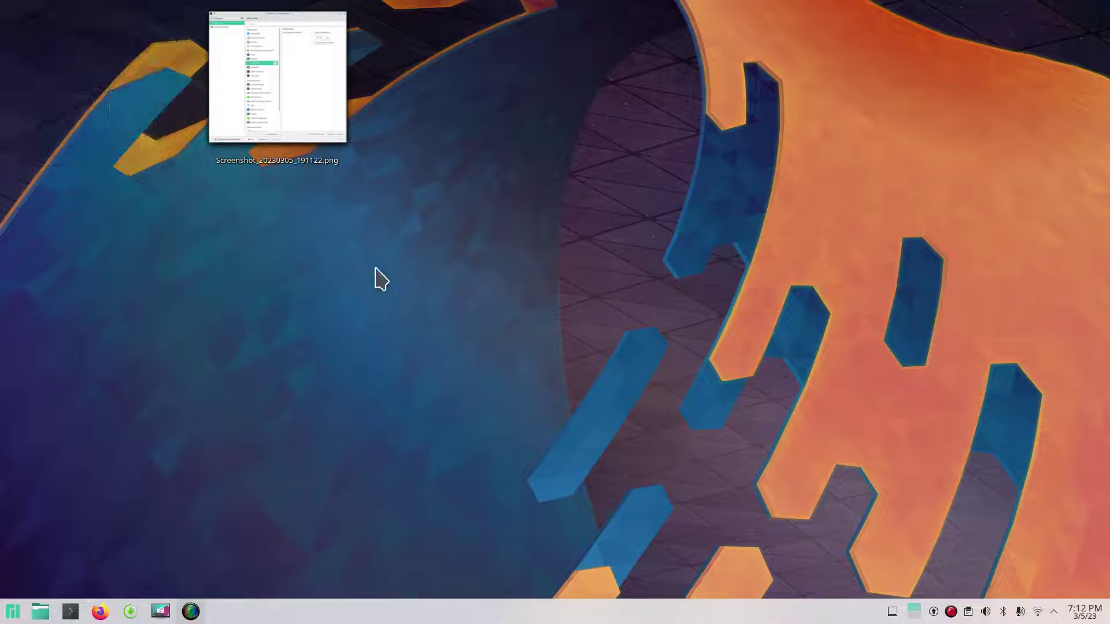
drag(303, 86, 173, 122)
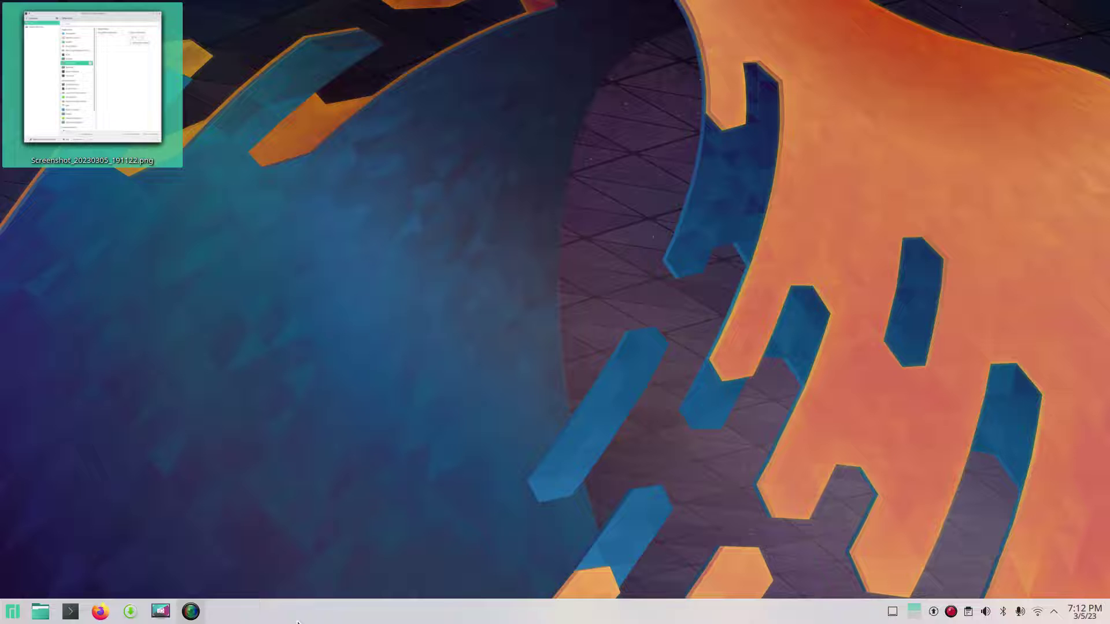
- Reopen System Settings from the launcher and show GNU Image Manipulation Program's F7 shortcut under Shortcuts
click(13, 611)
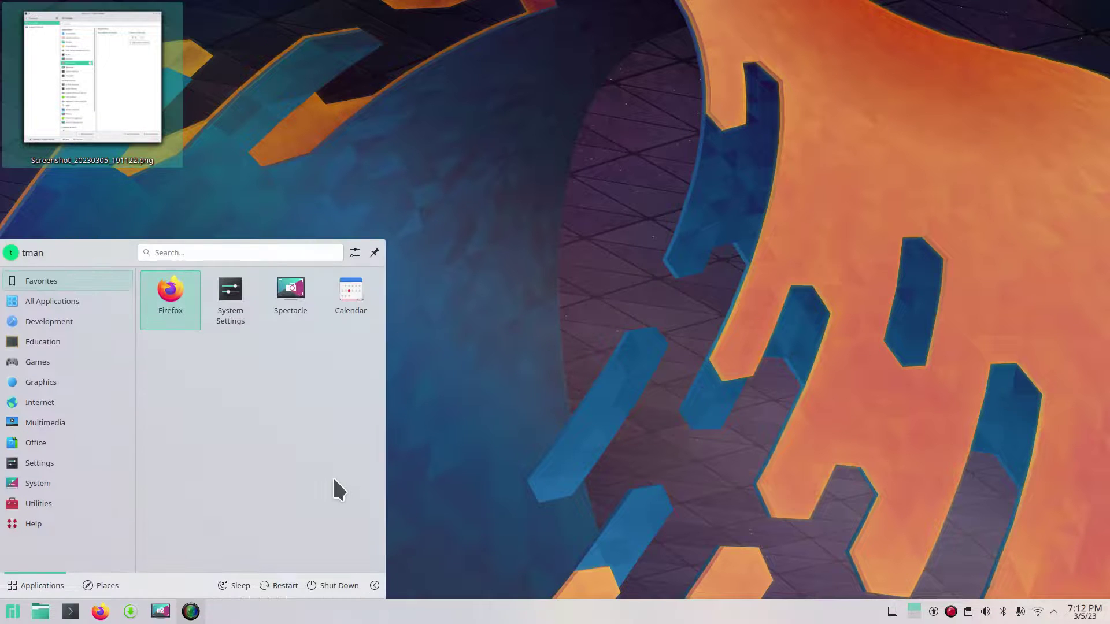
click(227, 309)
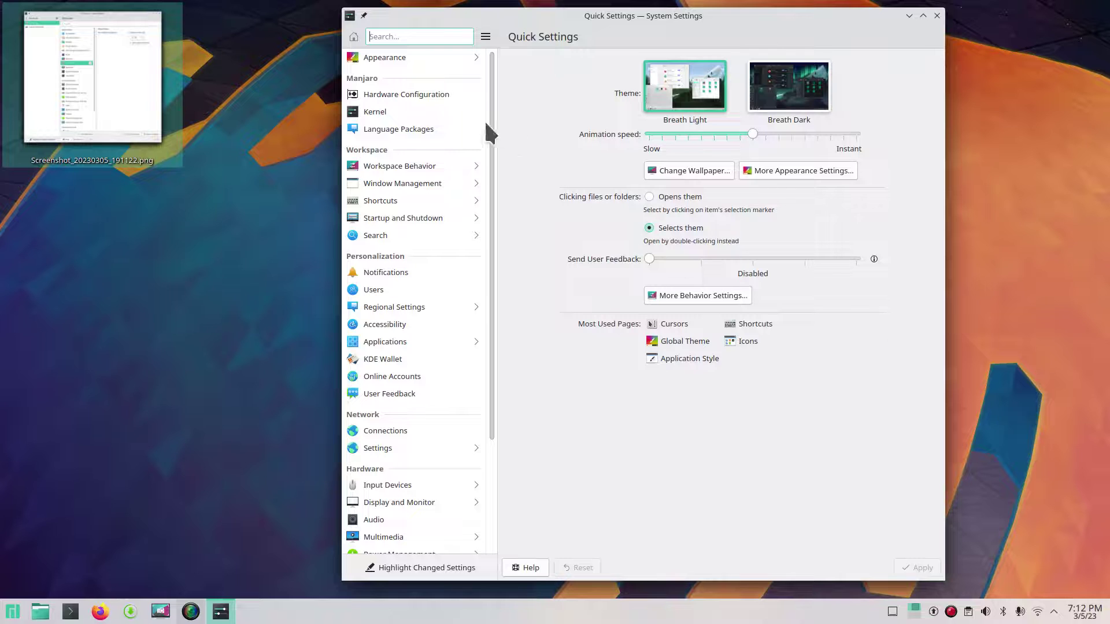
click(407, 197)
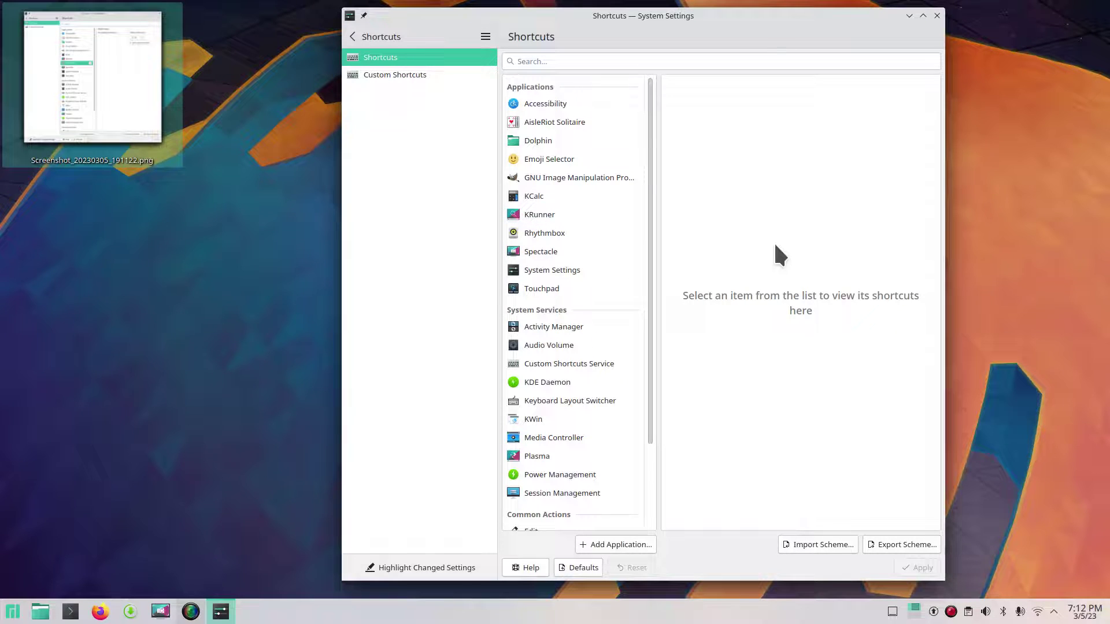
click(574, 176)
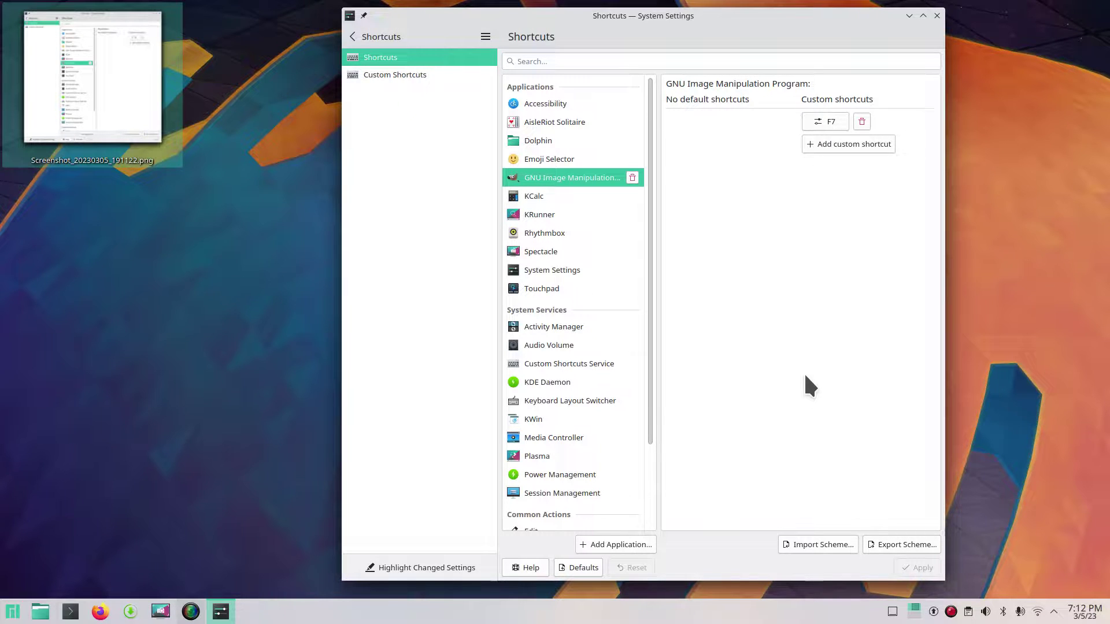
key(Print)
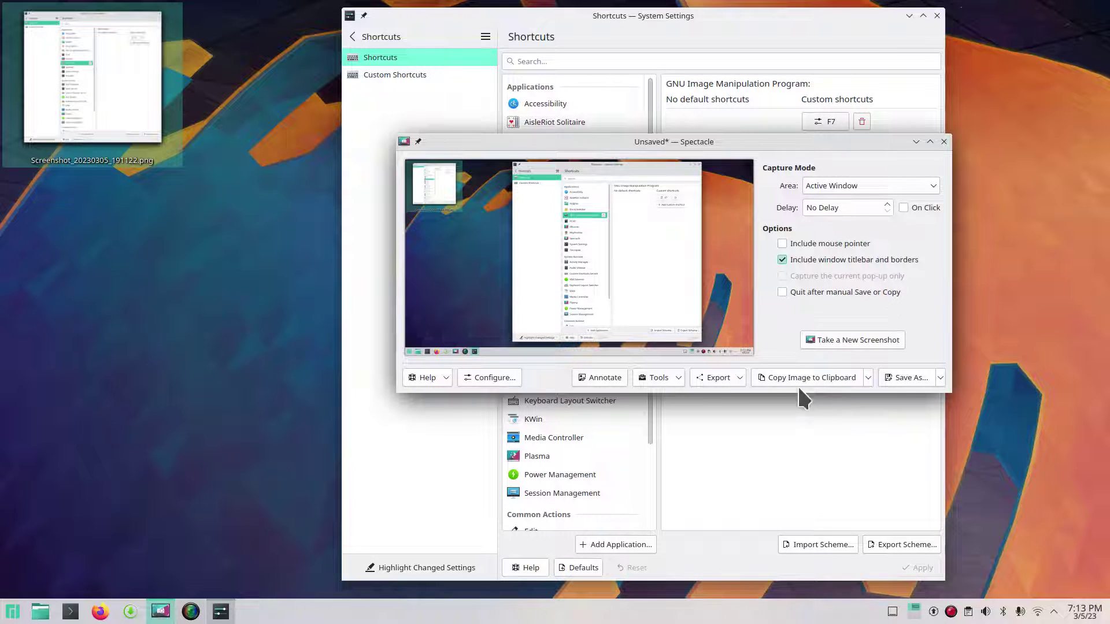
click(944, 141)
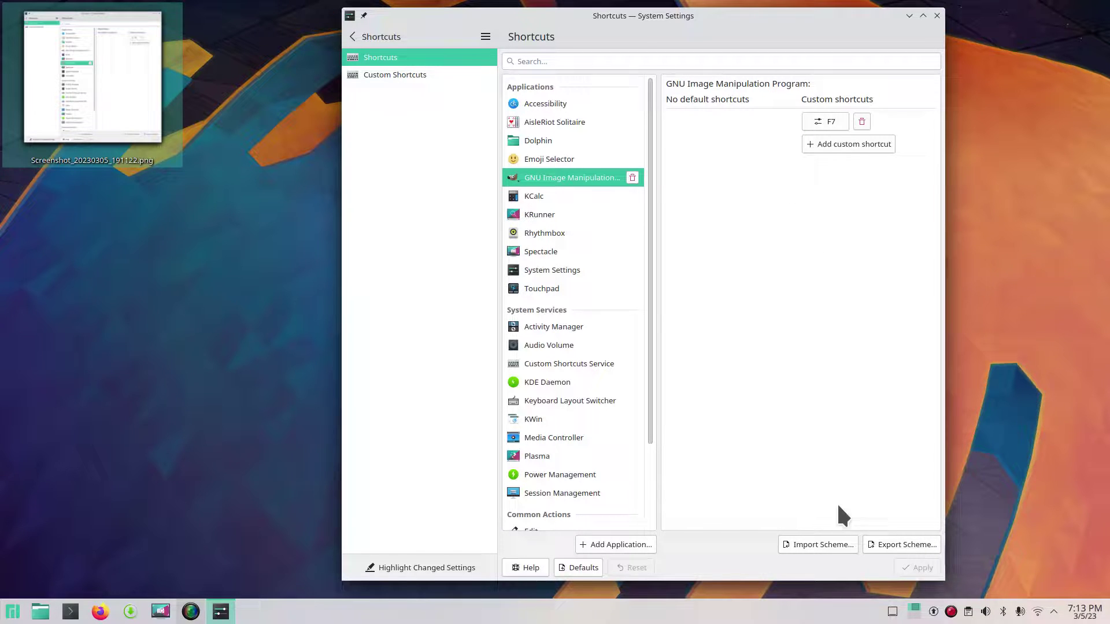
- Export all applications, system services and Common Actions shortcuts under the scheme name 'keyborad shorts 3-5-23'
click(896, 546)
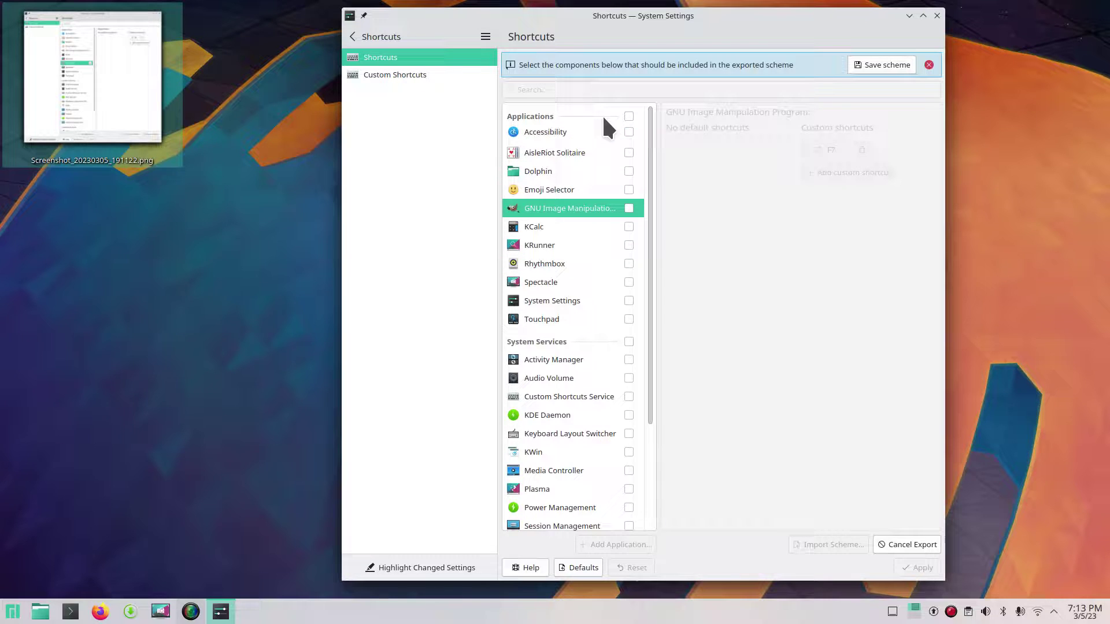
click(629, 117)
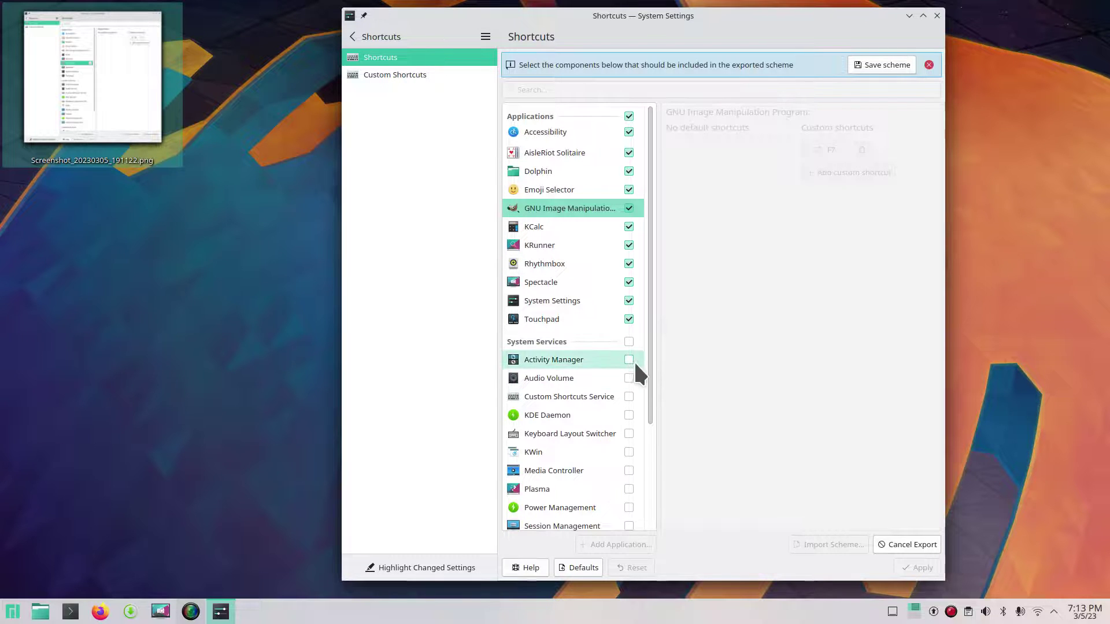
click(629, 342)
drag(650, 362, 657, 496)
click(628, 411)
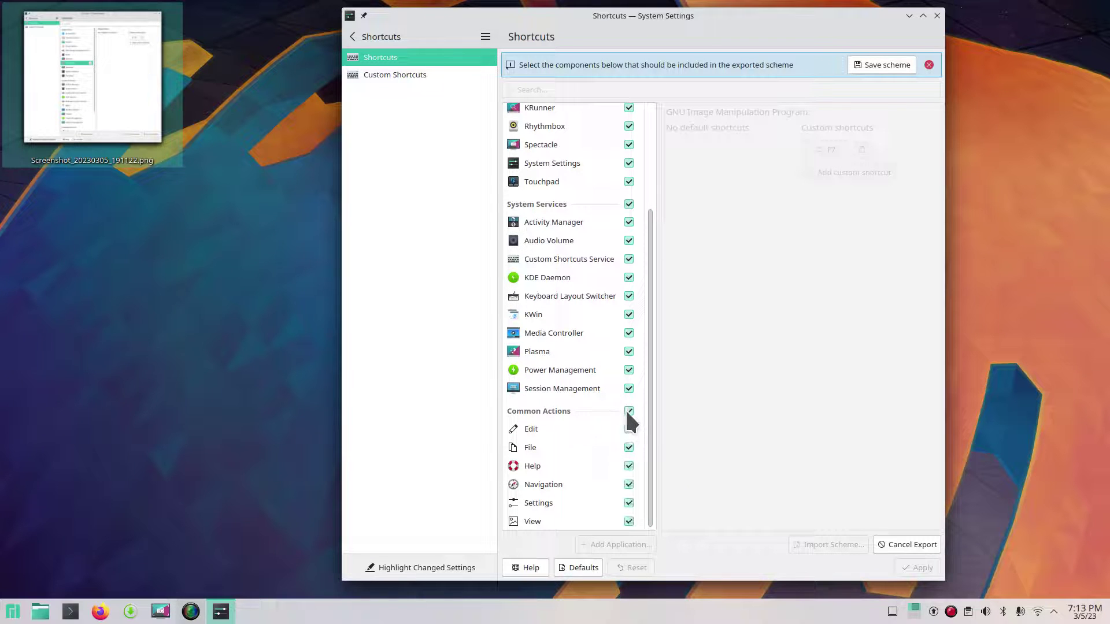
click(884, 65)
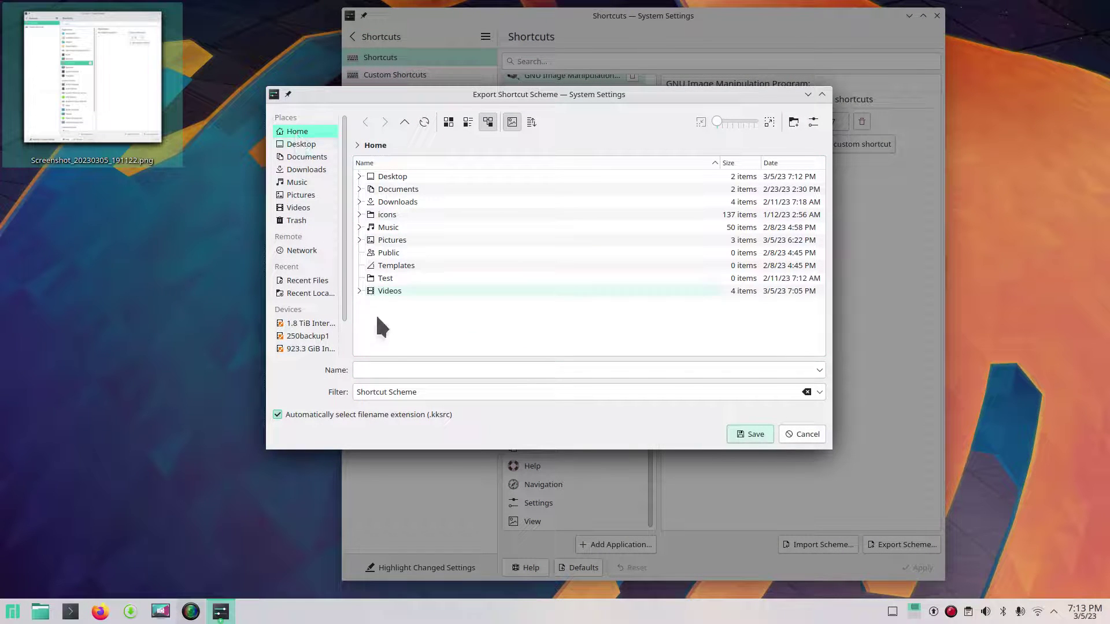
click(551, 359)
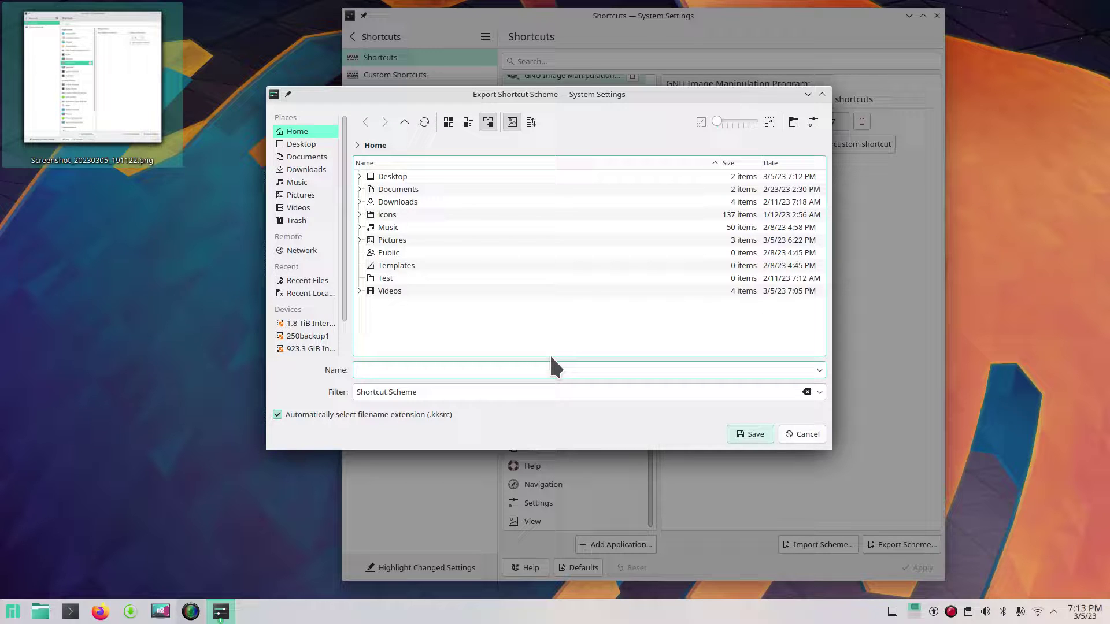
text(keyborad shorts 3-5-23)
- Save the scheme to Home, close System Settings, and open keyborad shorts 3-5-23.kksrc in Kate from Dolphin
click(752, 434)
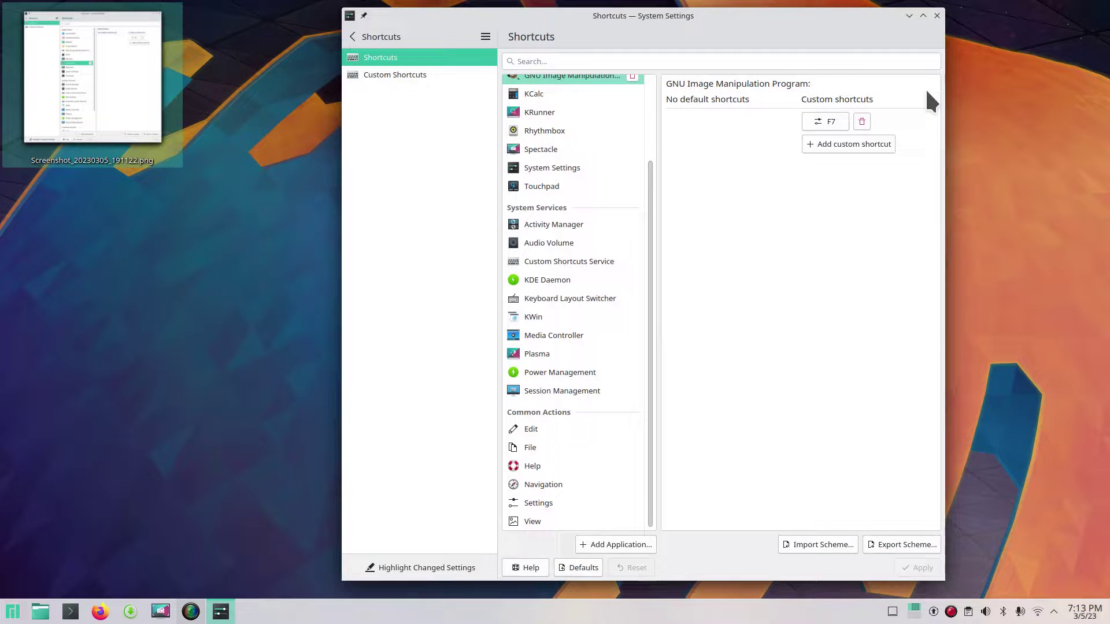
click(937, 16)
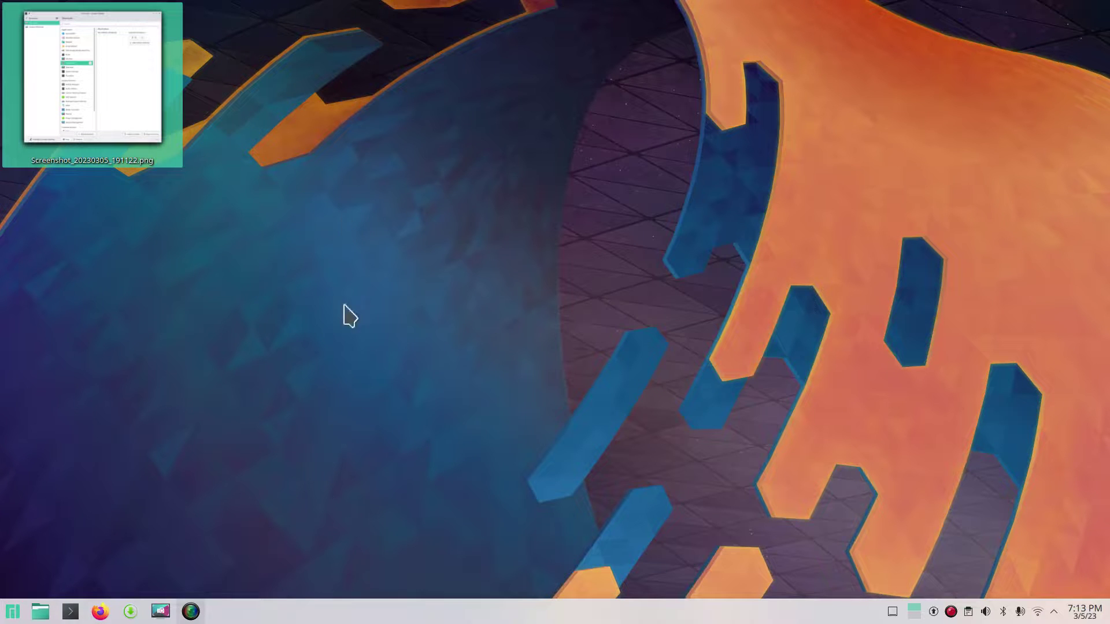
click(37, 612)
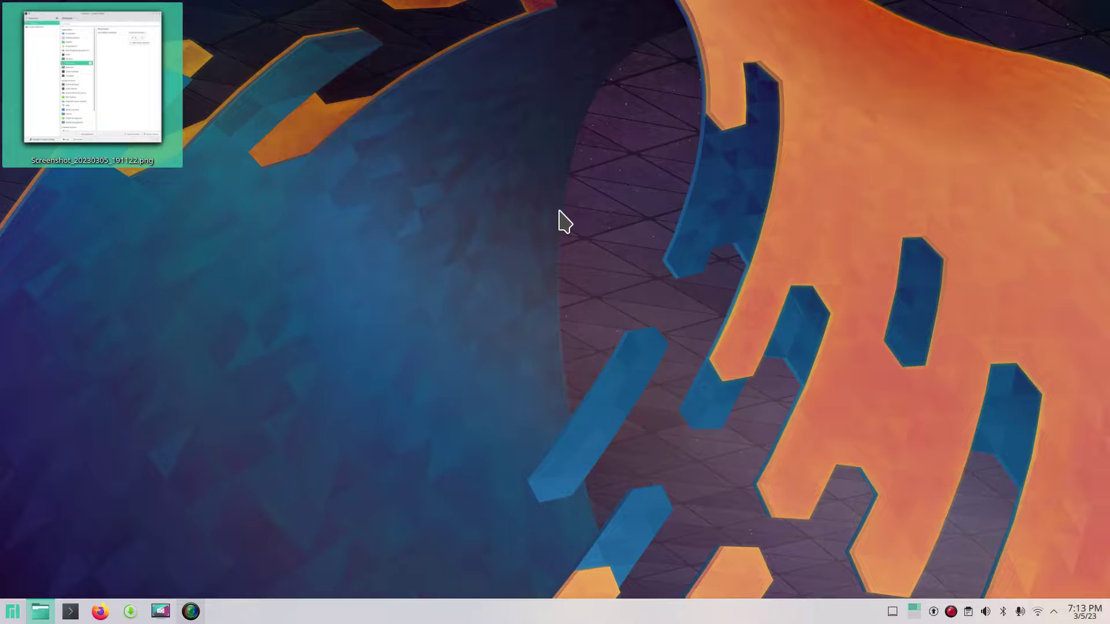
double_click(325, 375)
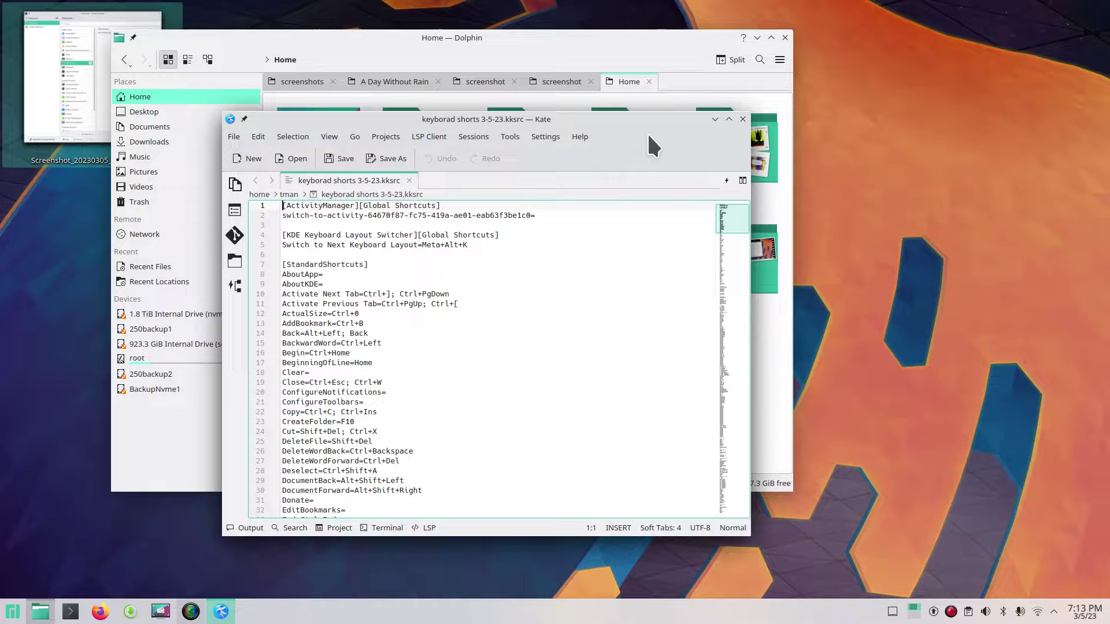
- Resize the Kate window larger and move it up and left to show more lines
right_click(652, 123)
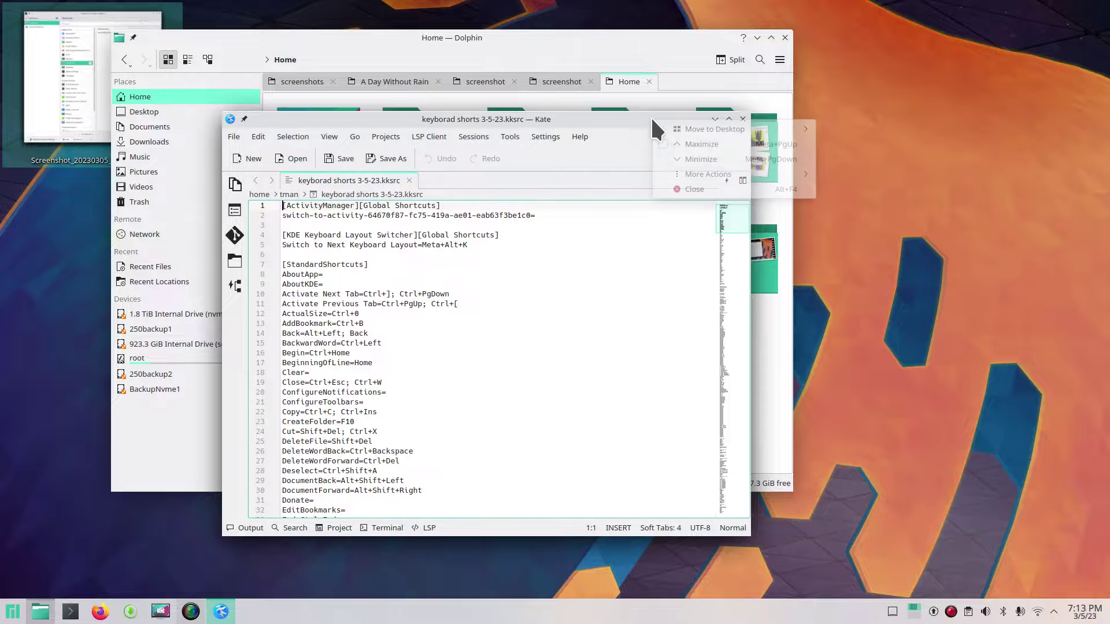
mouse_move(724, 174)
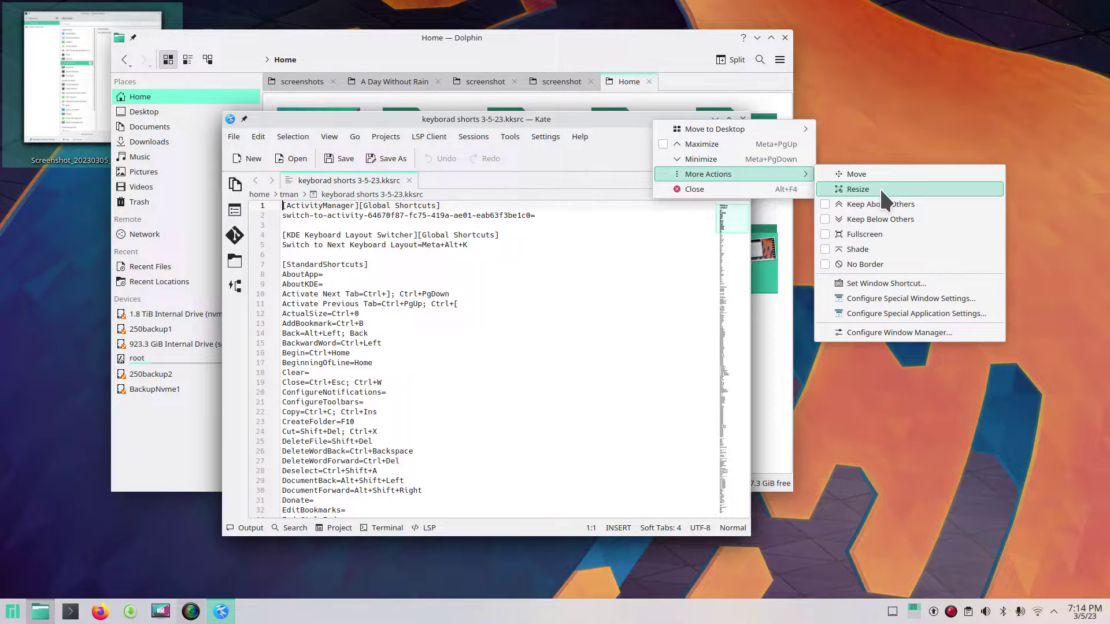
click(879, 187)
click(1008, 583)
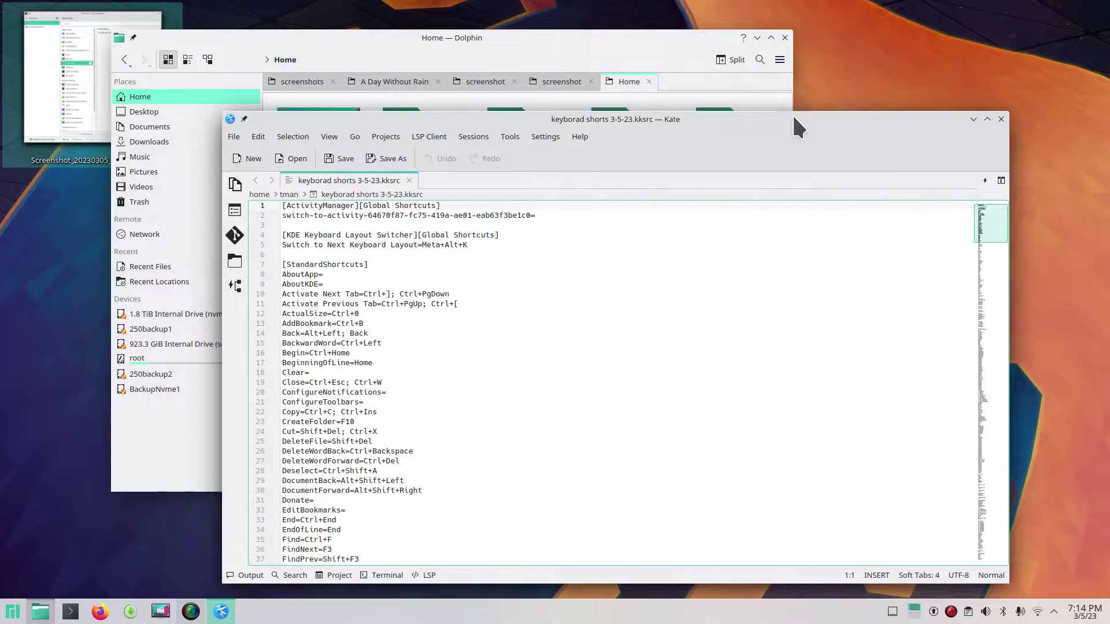
drag(793, 119, 768, 40)
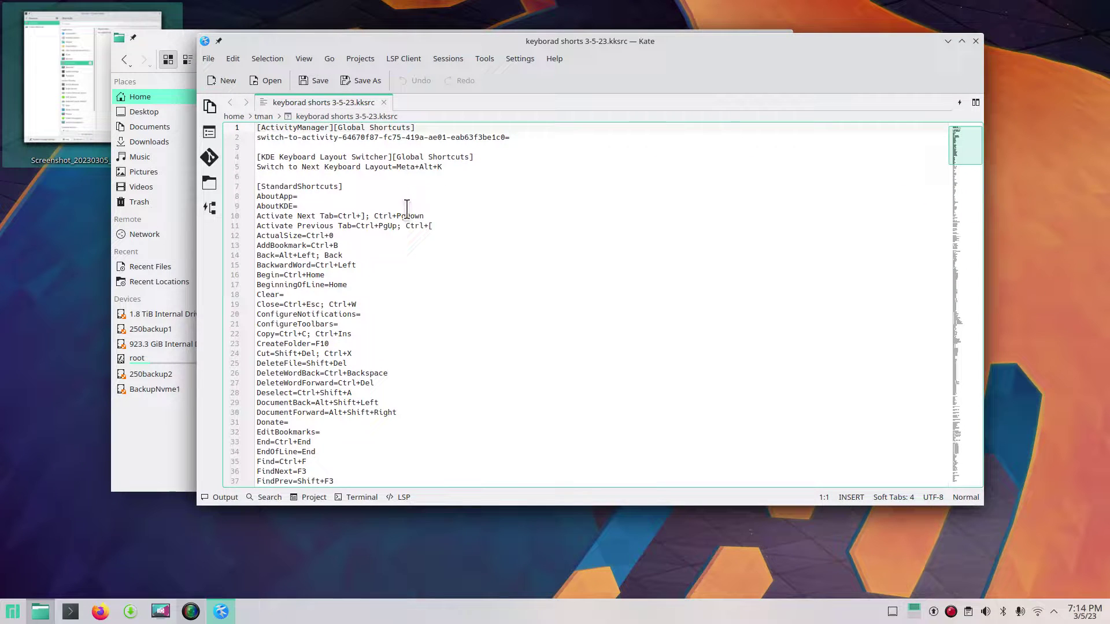
- Scroll through the shortcut entries down to the Rhythmbox launch entry on line 285
scroll(328, 208, down, 2)
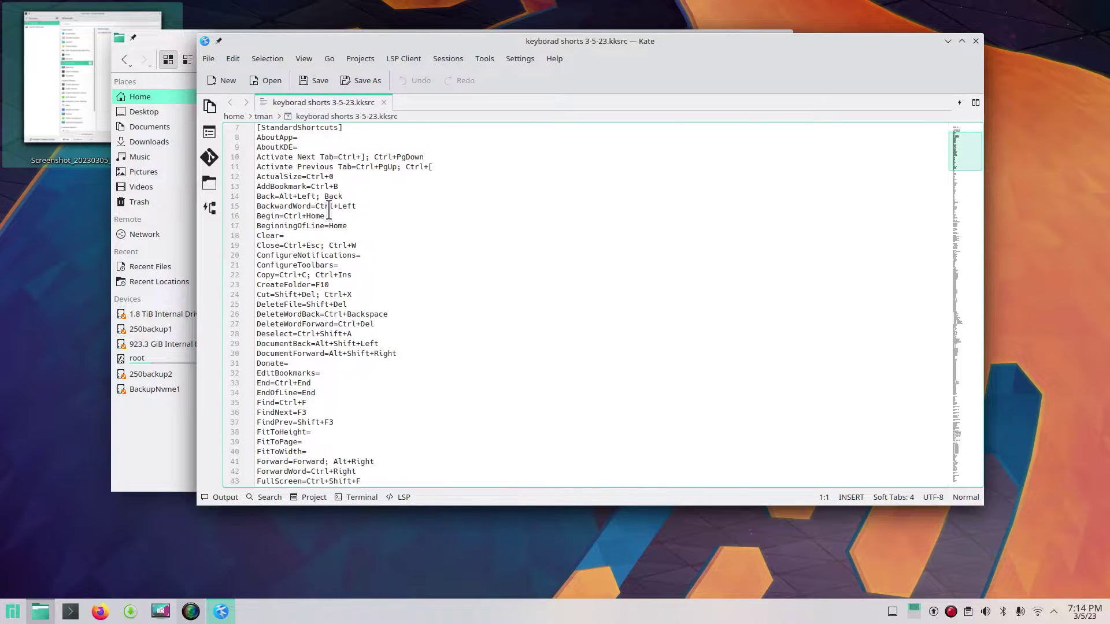
scroll(329, 211, down, 7)
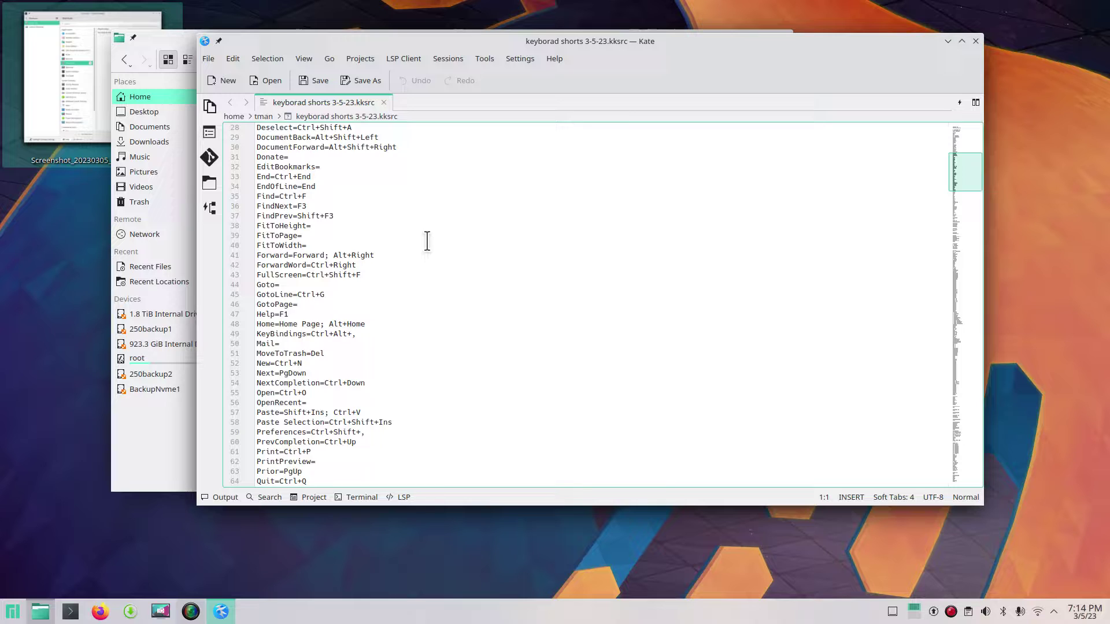
scroll(427, 241, down, 14)
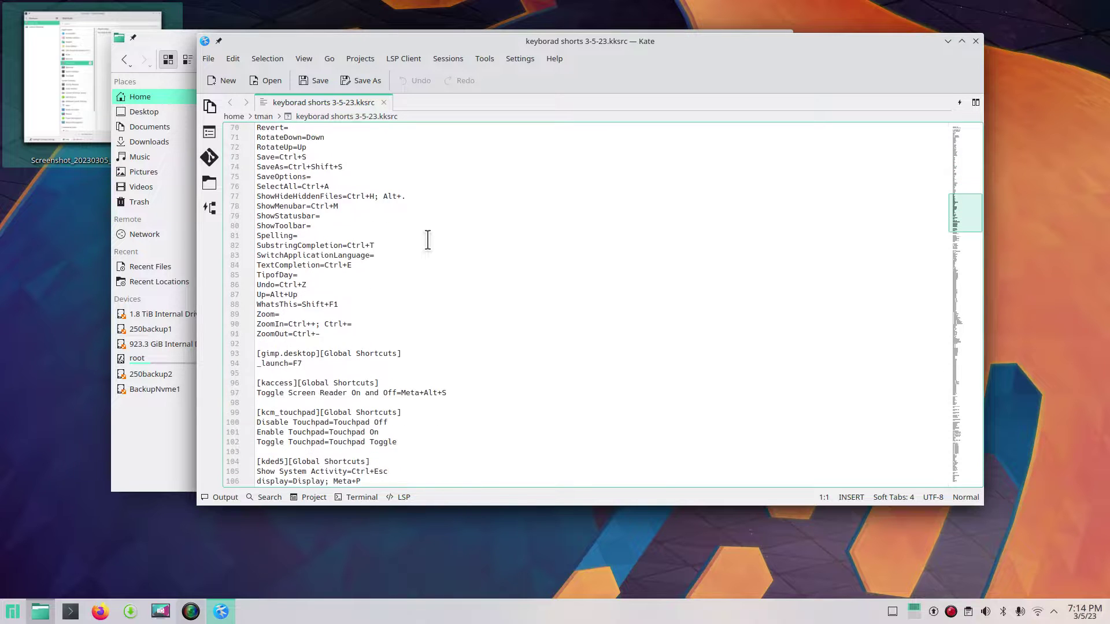
scroll(427, 240, down, 8)
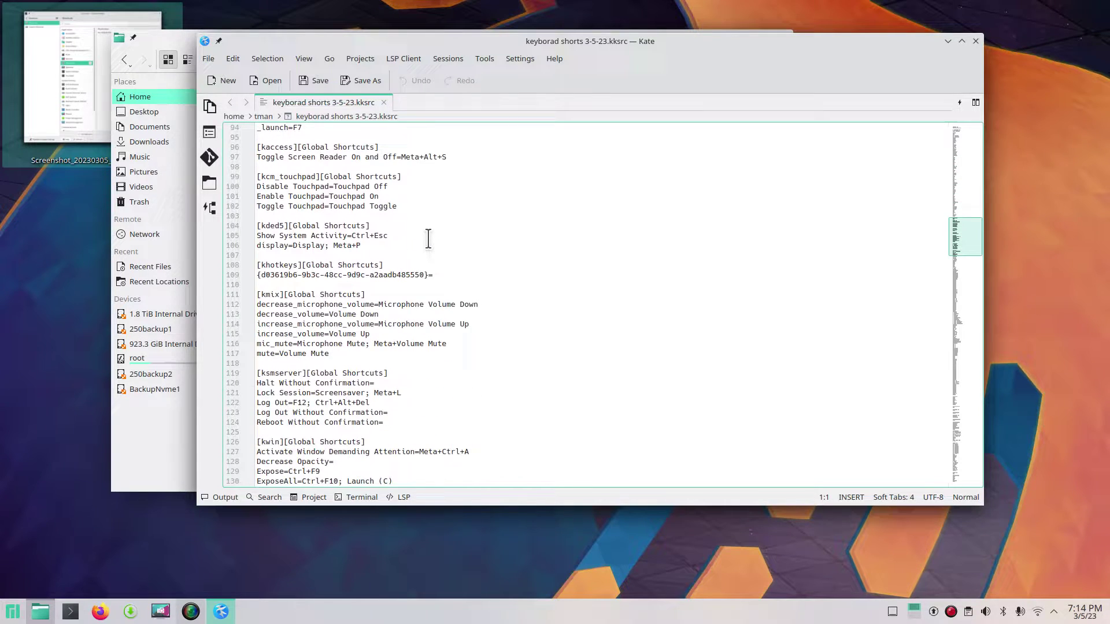
scroll(429, 238, down, 6)
scroll(428, 238, down, 5)
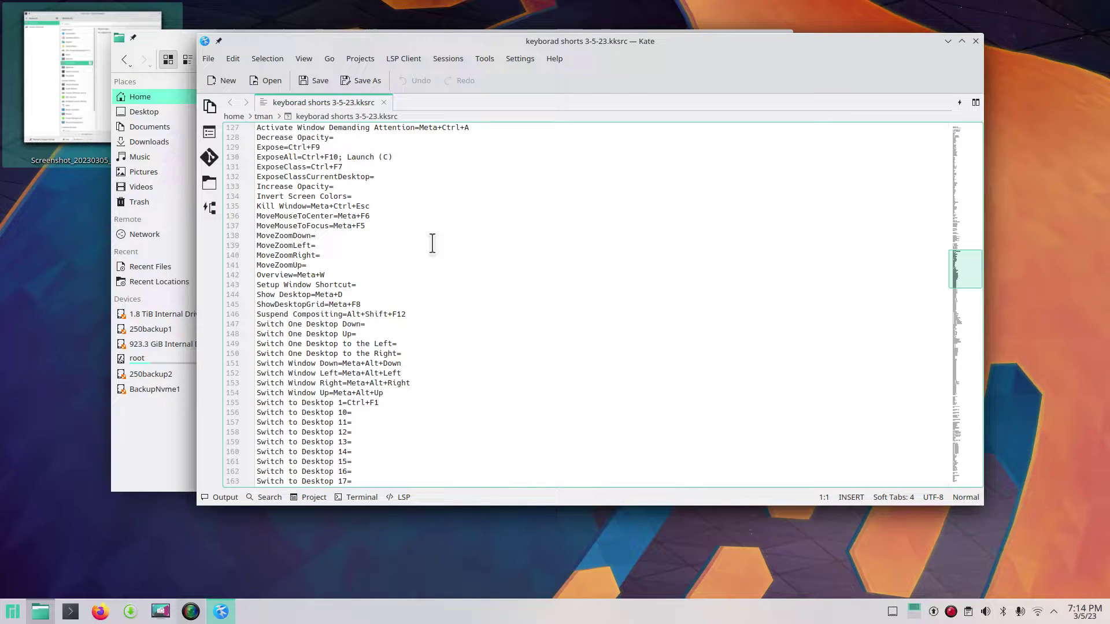
scroll(433, 241, down, 11)
scroll(436, 245, down, 13)
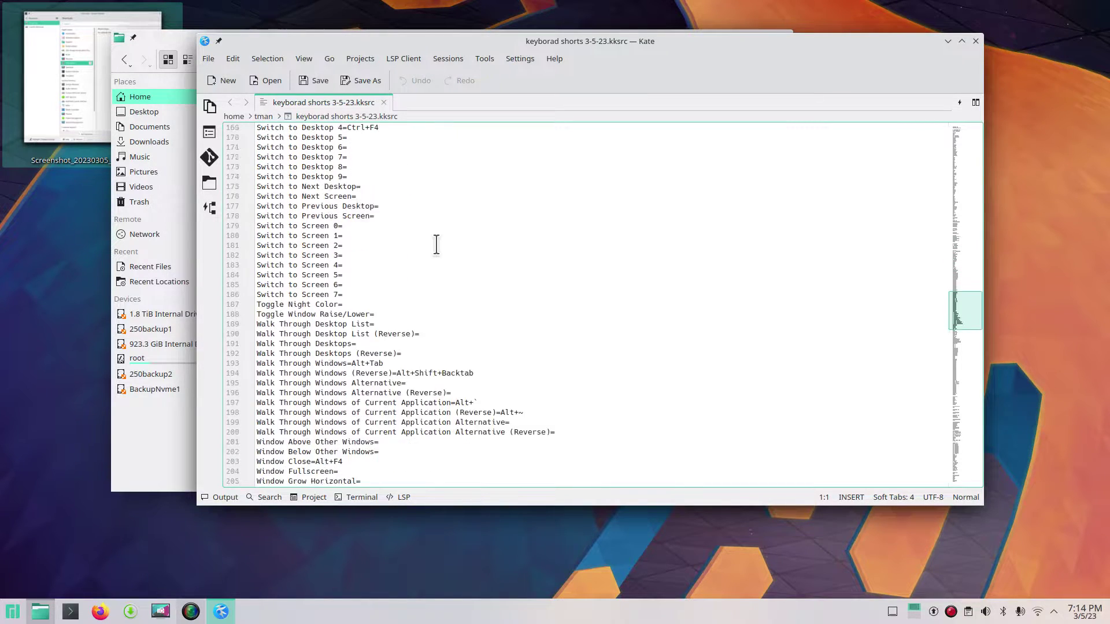
scroll(437, 244, down, 18)
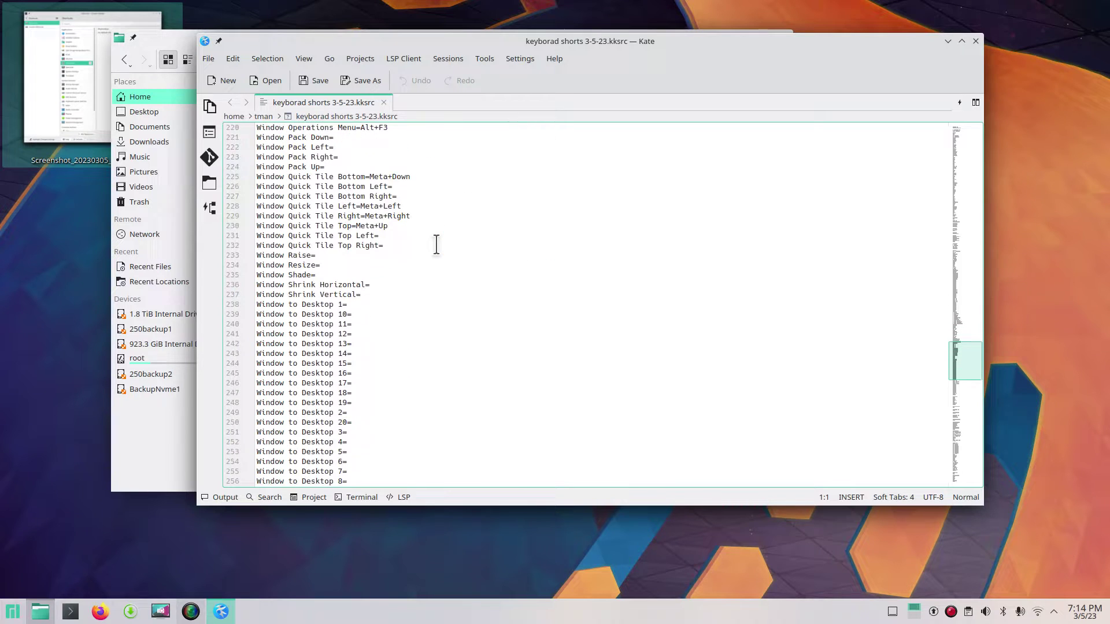
scroll(437, 244, down, 2)
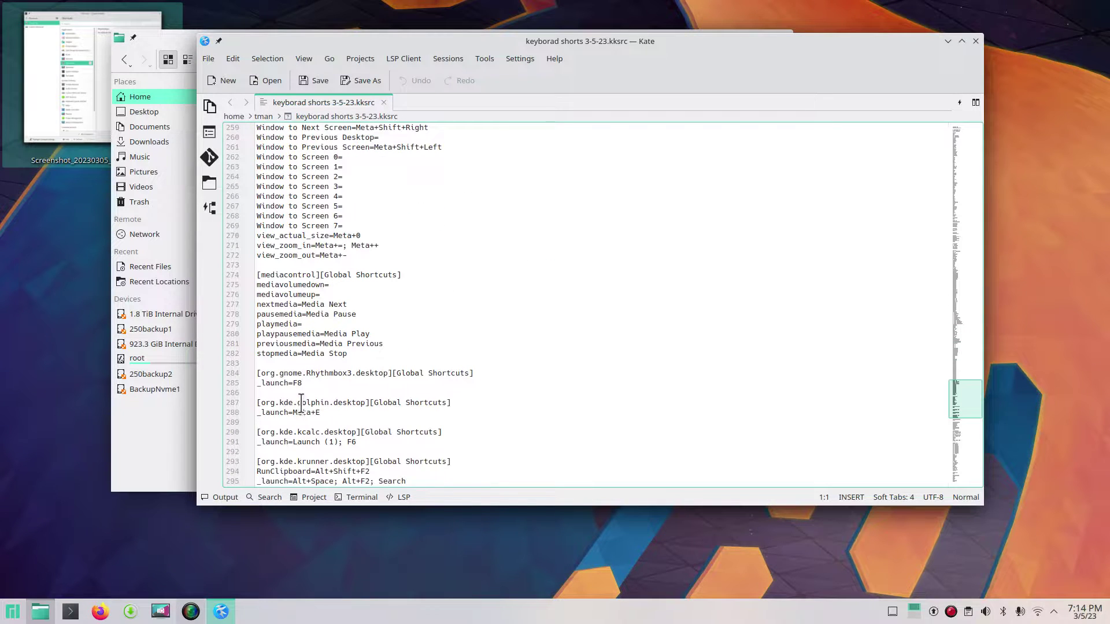
click(292, 382)
double_click(293, 383)
key(F8)
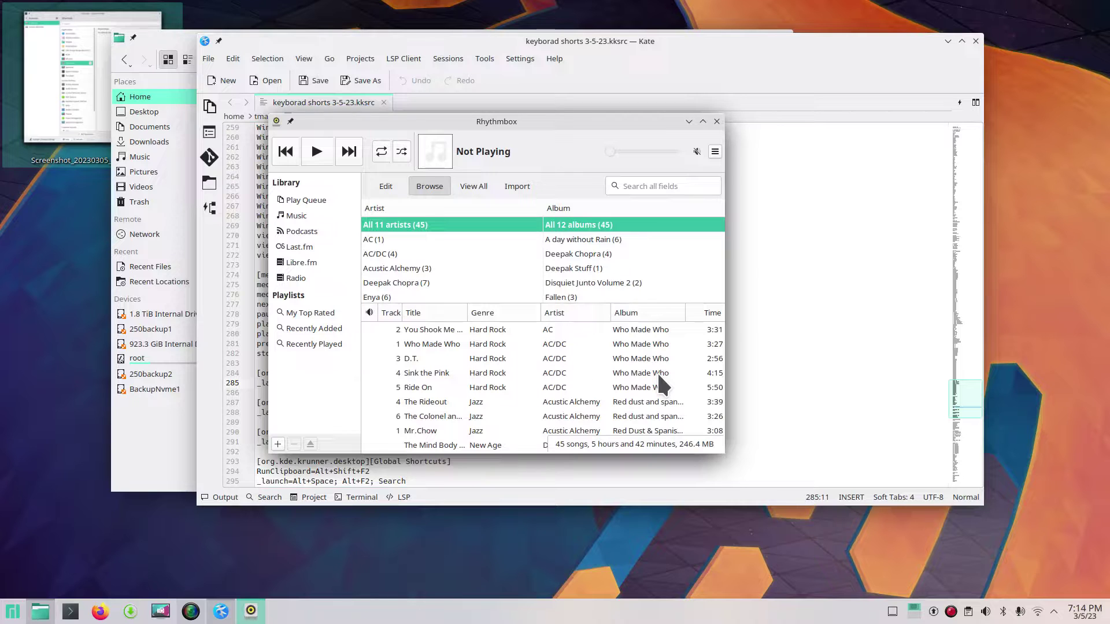
click(717, 120)
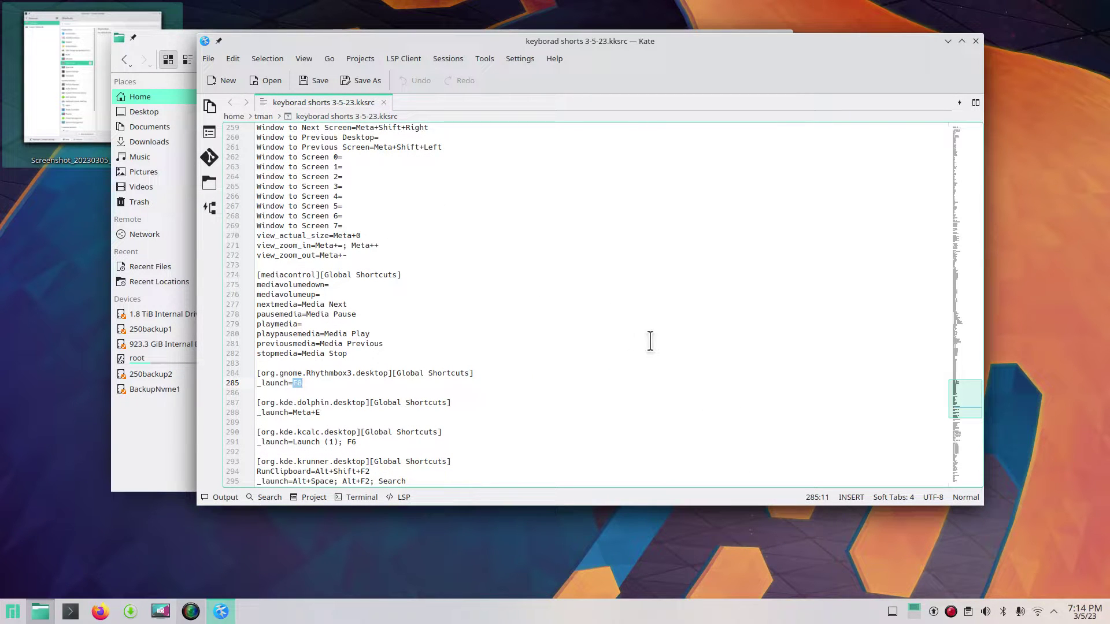
- Zoom Kate's editor text to 120% so line 285's _launch=F8 reads clearly
scroll(669, 335, down, 1)
scroll(672, 338, up, 3)
scroll(675, 340, down, 4)
scroll(676, 341, down, 2)
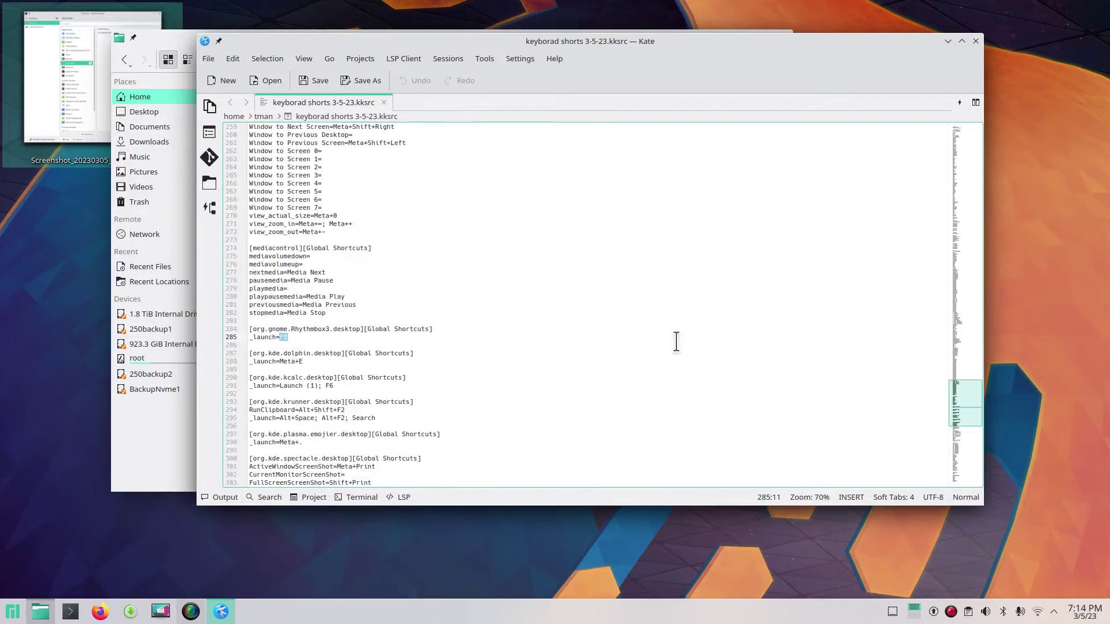
scroll(677, 341, up, 4)
scroll(677, 341, down, 4)
scroll(676, 341, up, 6)
scroll(677, 341, up, 2)
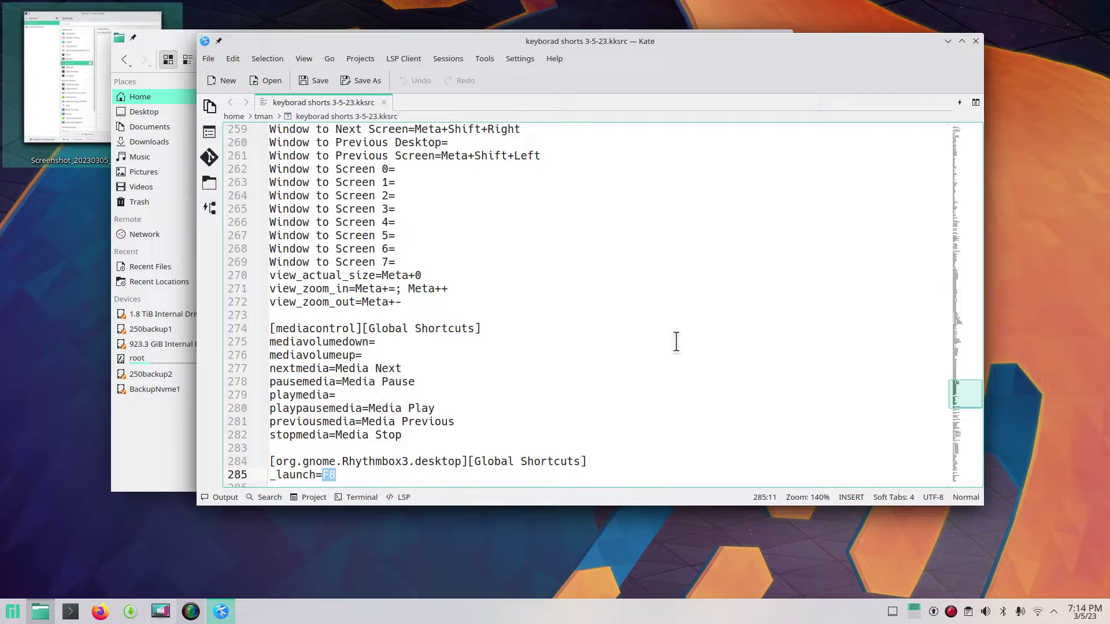
scroll(676, 341, down, 5)
scroll(676, 341, up, 4)
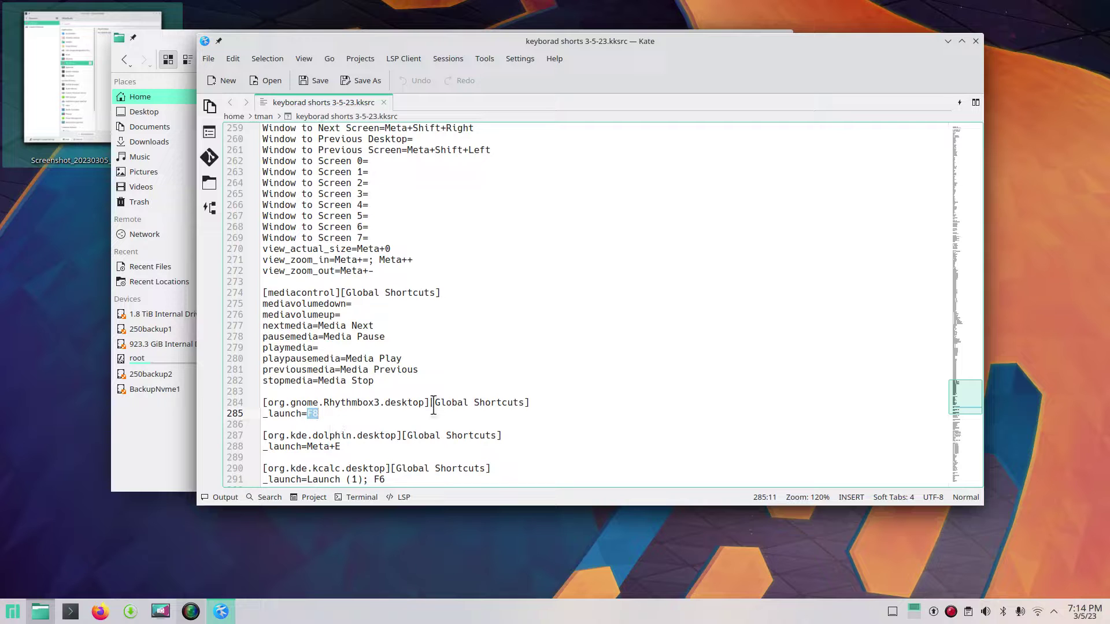
- Close Kate and then the Dolphin file manager
click(974, 42)
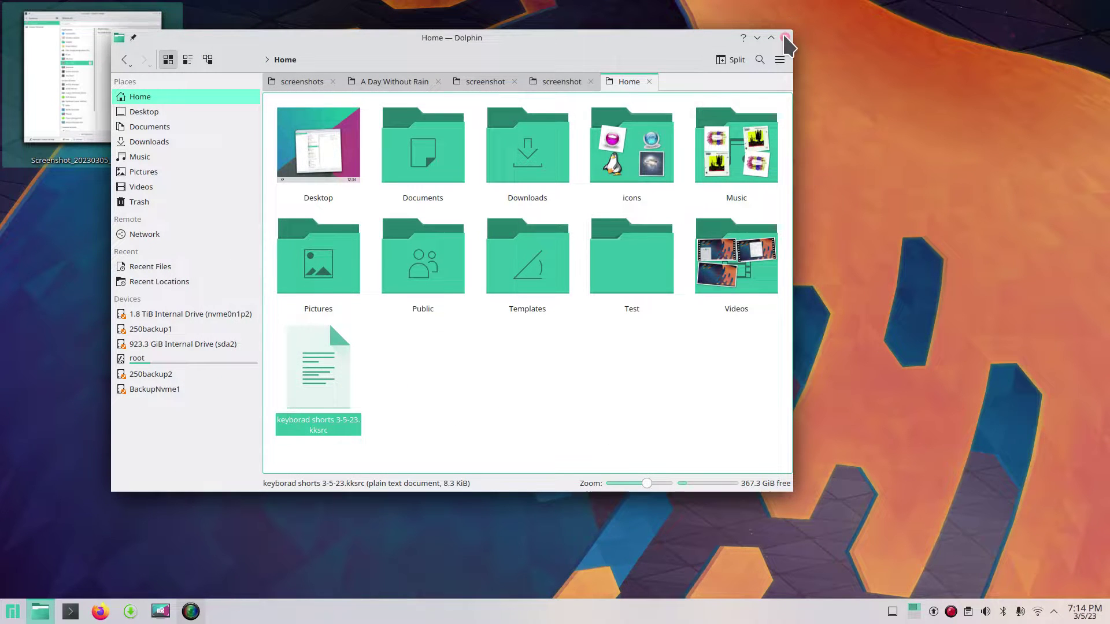
click(785, 38)
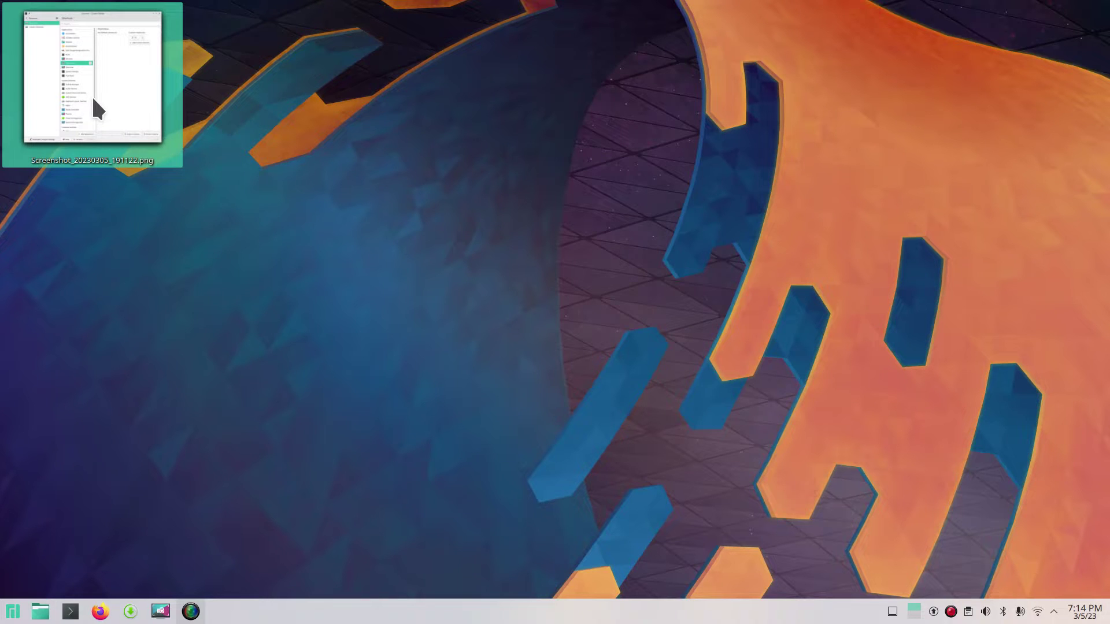